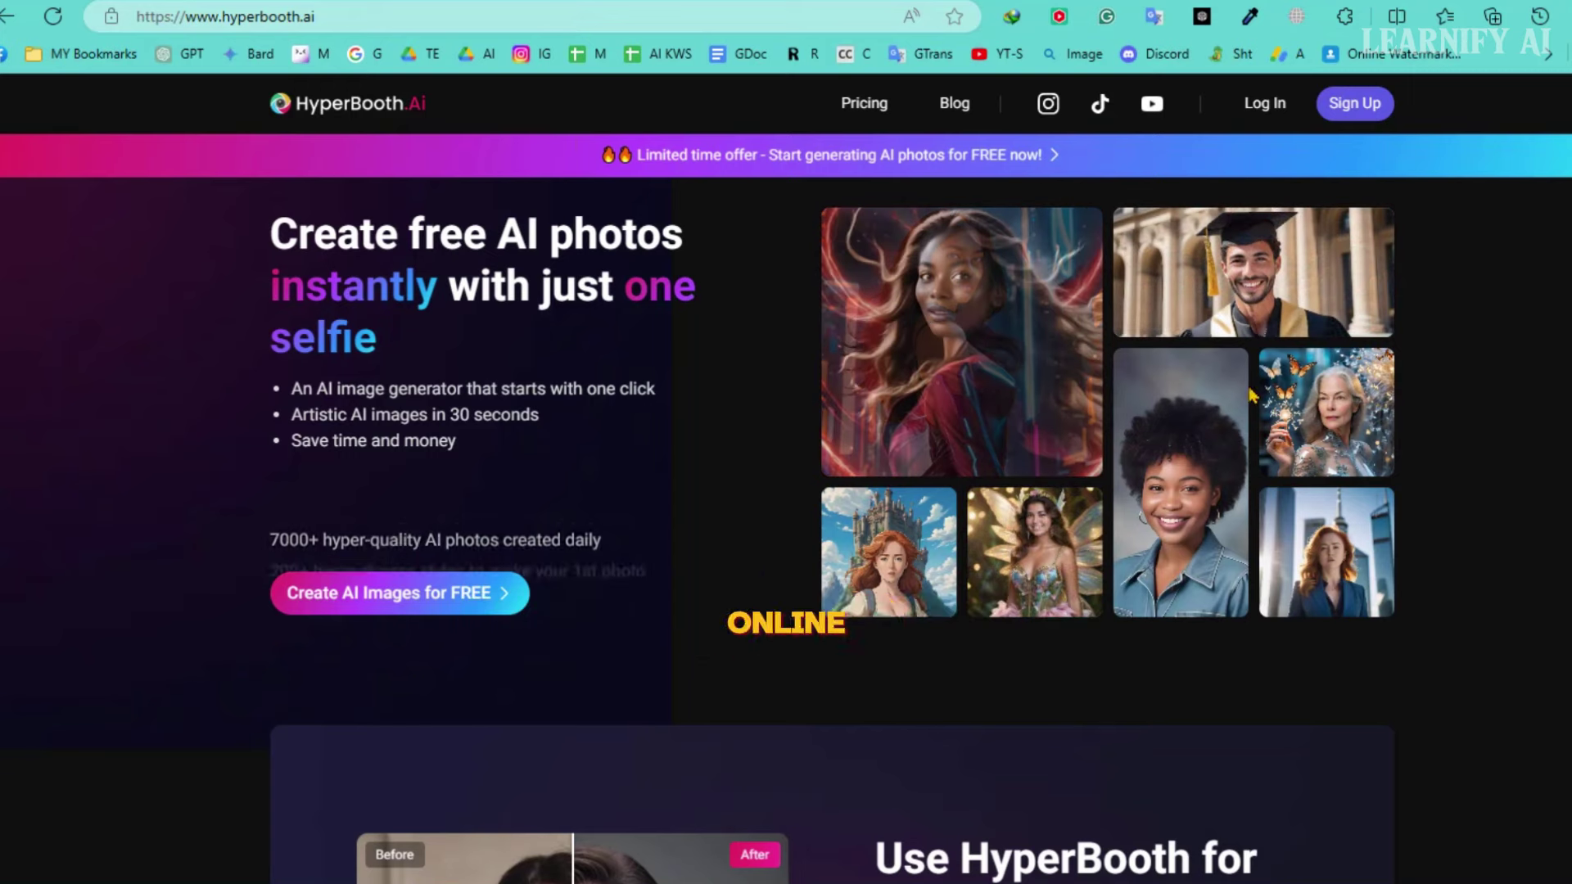
Drag the homepage before/after slider to compare the original and AI portraits
scroll(786, 508, "down", 5)
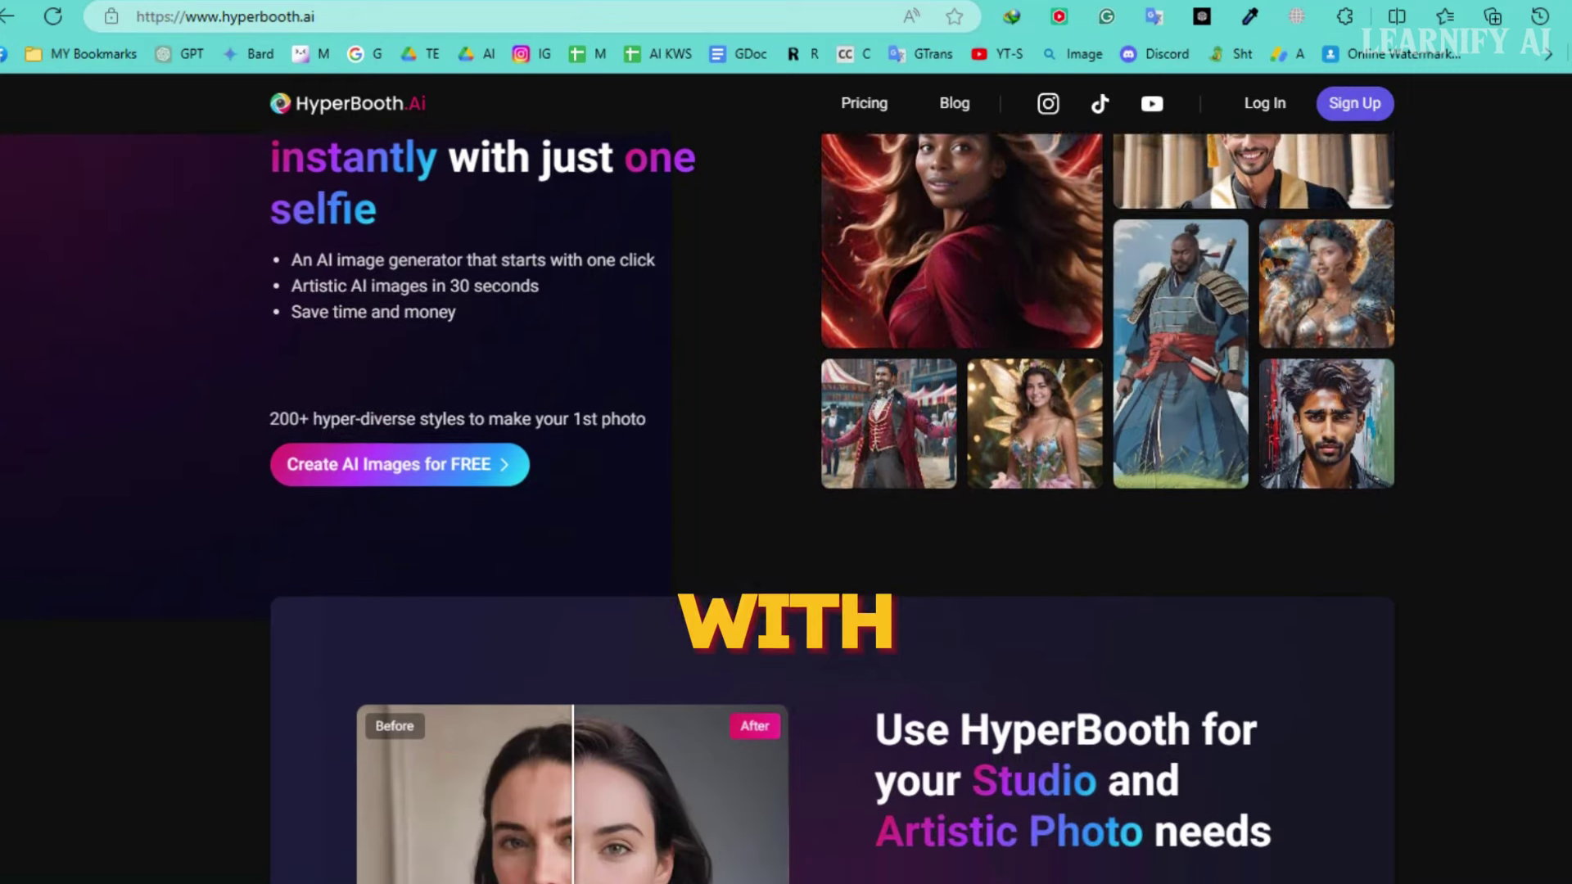
scroll(833, 507, "down", 3)
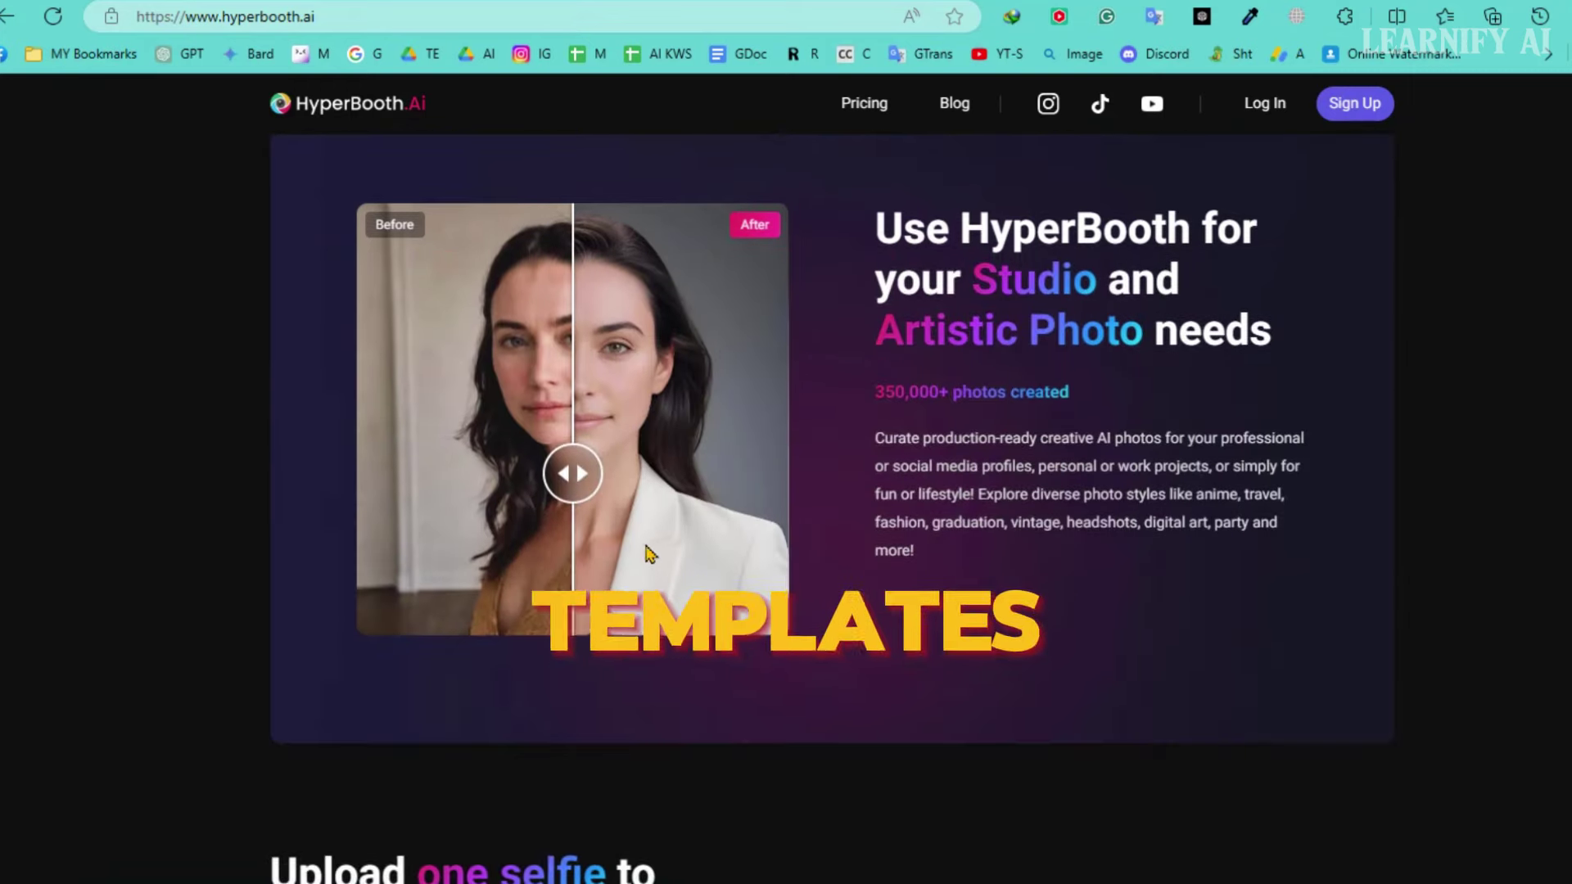
left_click_drag(571, 483, 350, 506)
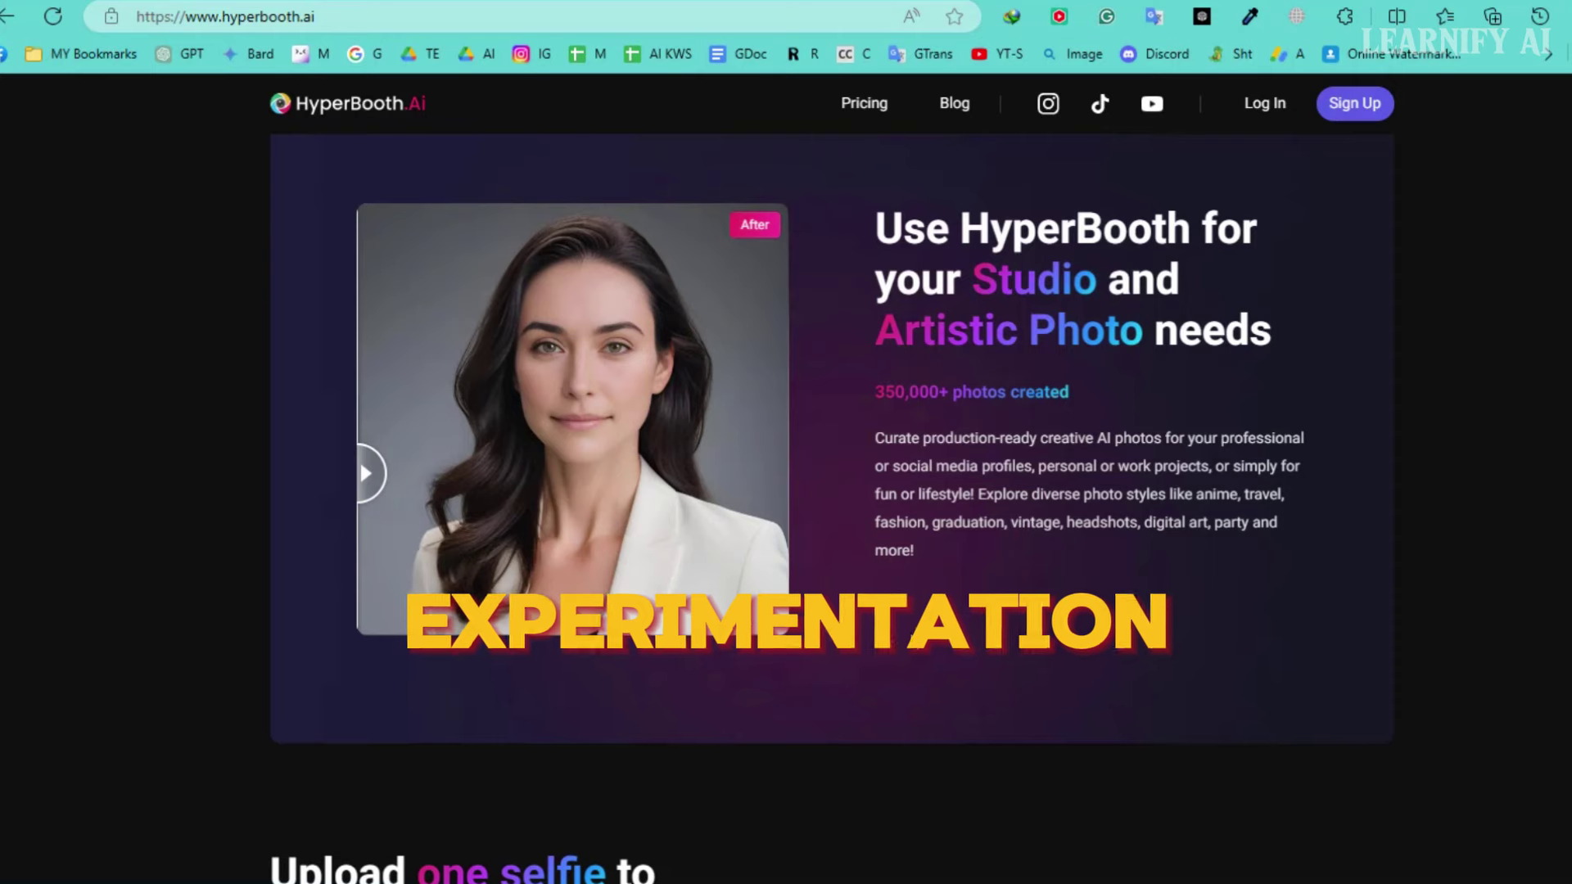
Scroll through the style gallery and FAQ, then return to the top and sign up
scroll(1096, 670, "down", 6)
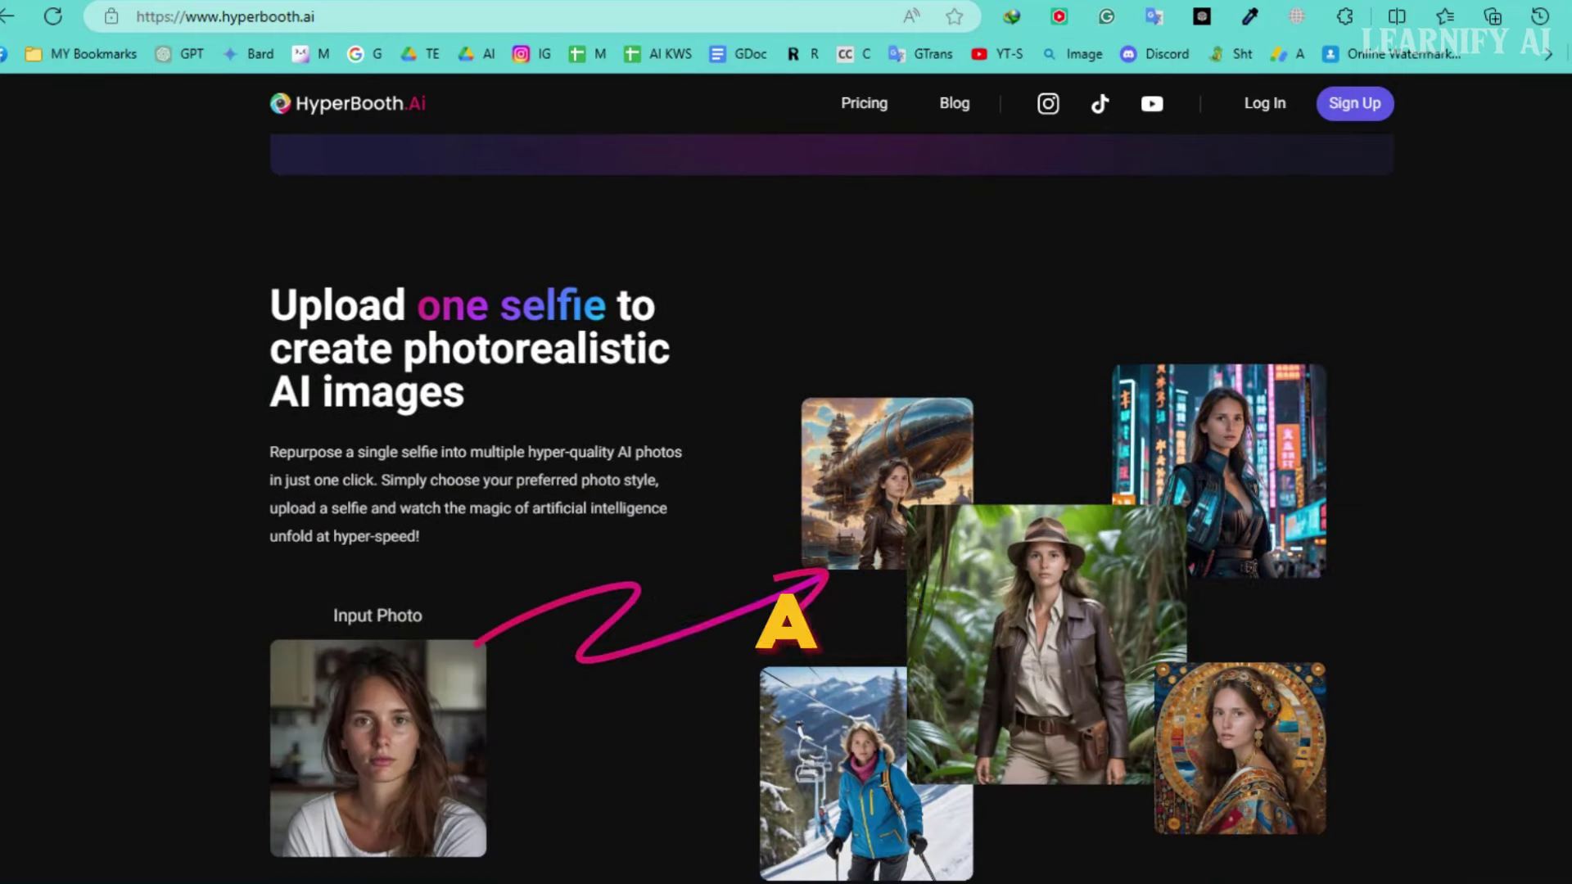
scroll(831, 508, "down", 14)
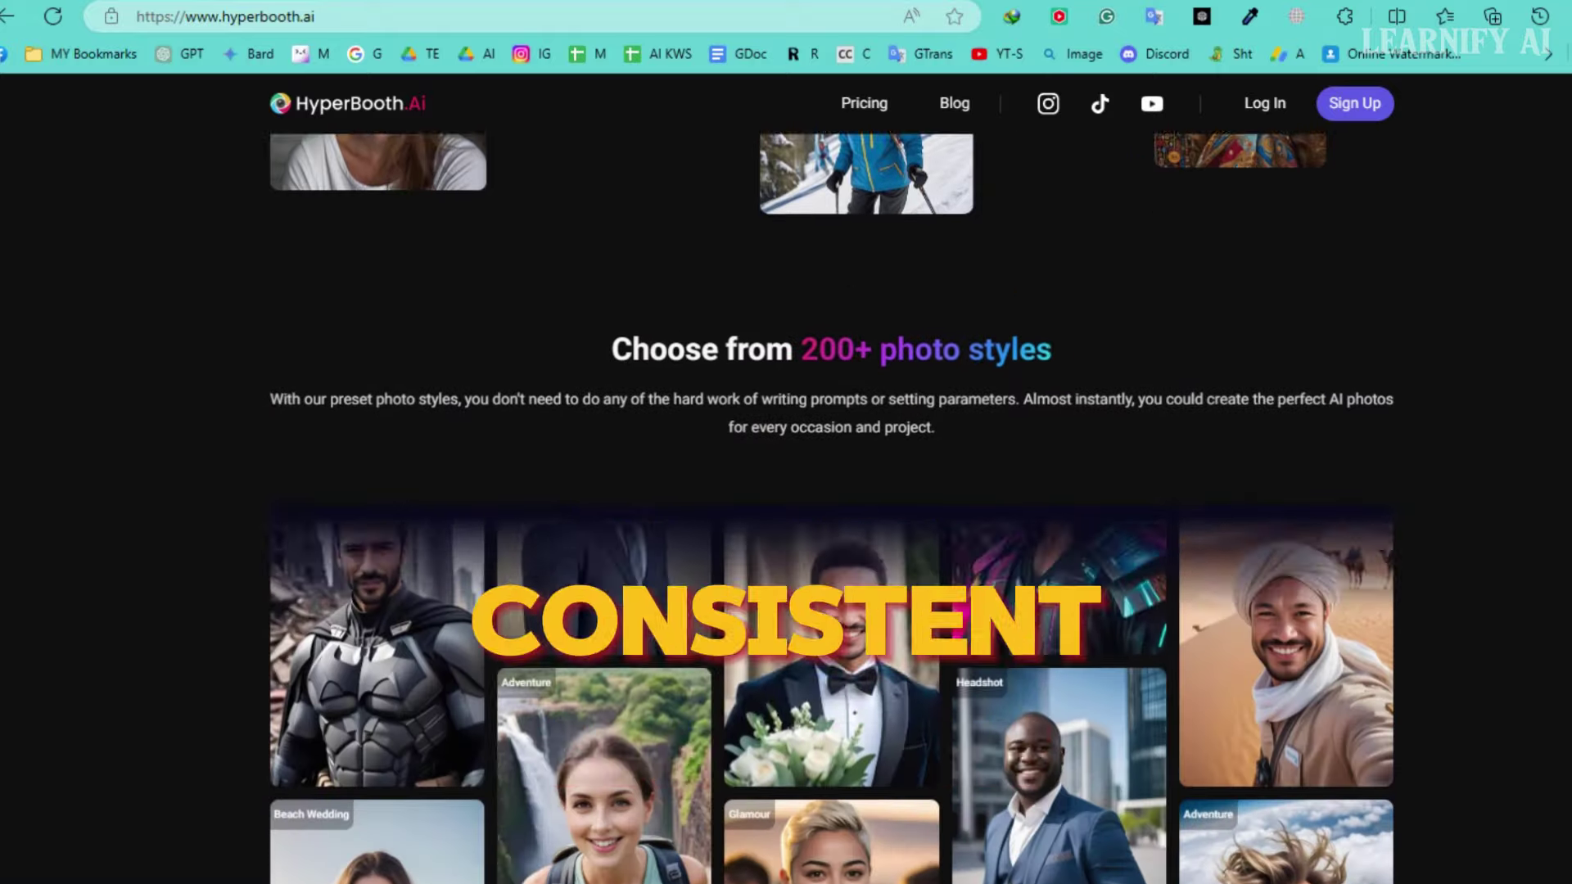
scroll(831, 524, "up", 2)
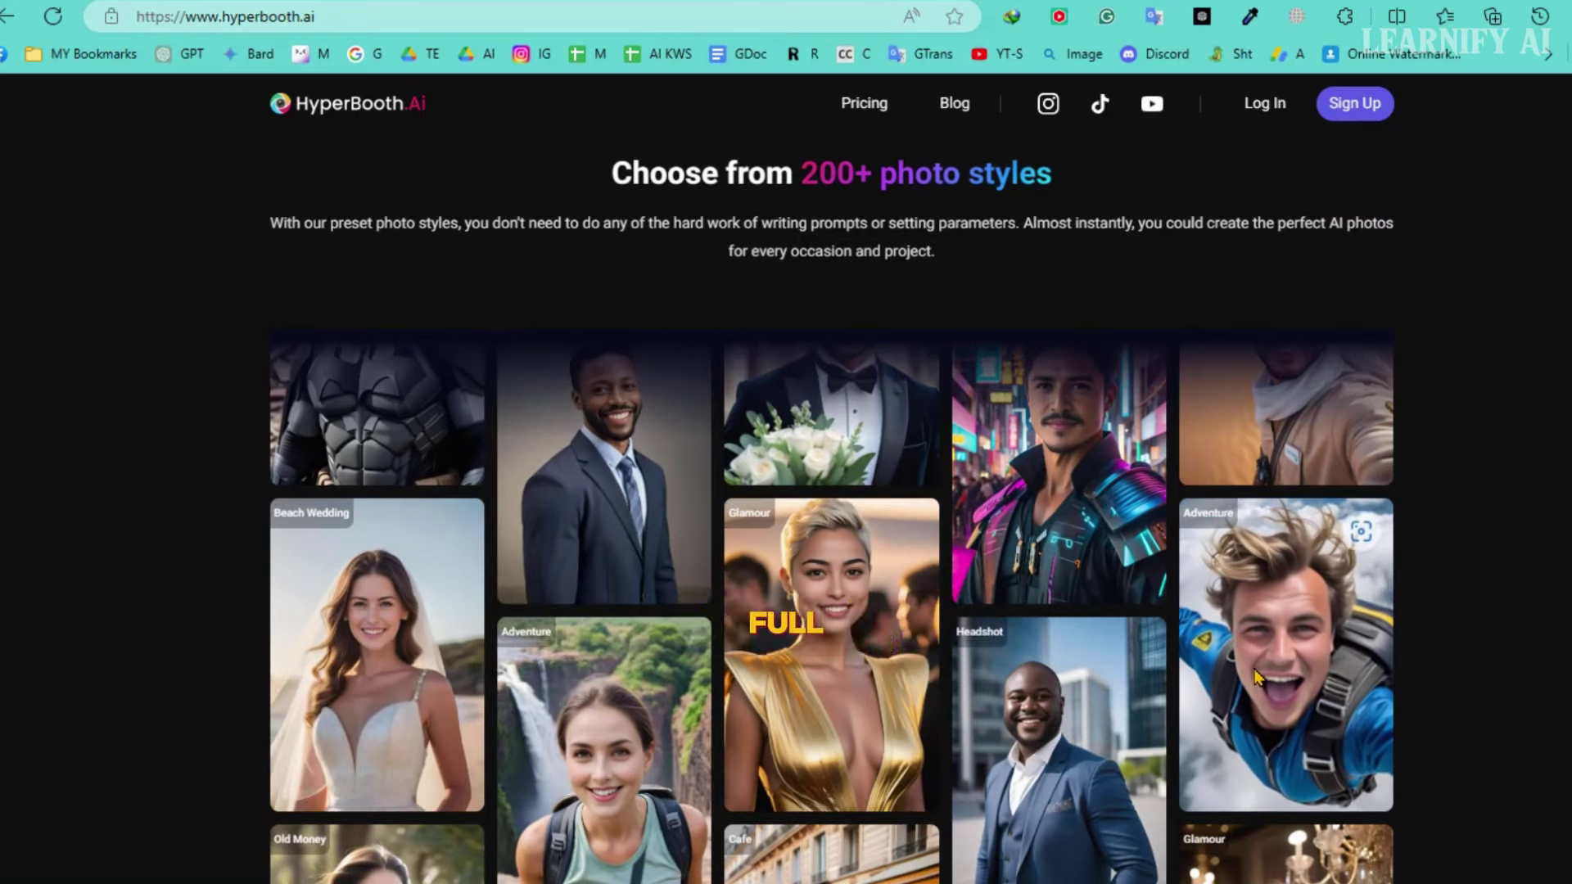
scroll(1259, 675, "down", 5)
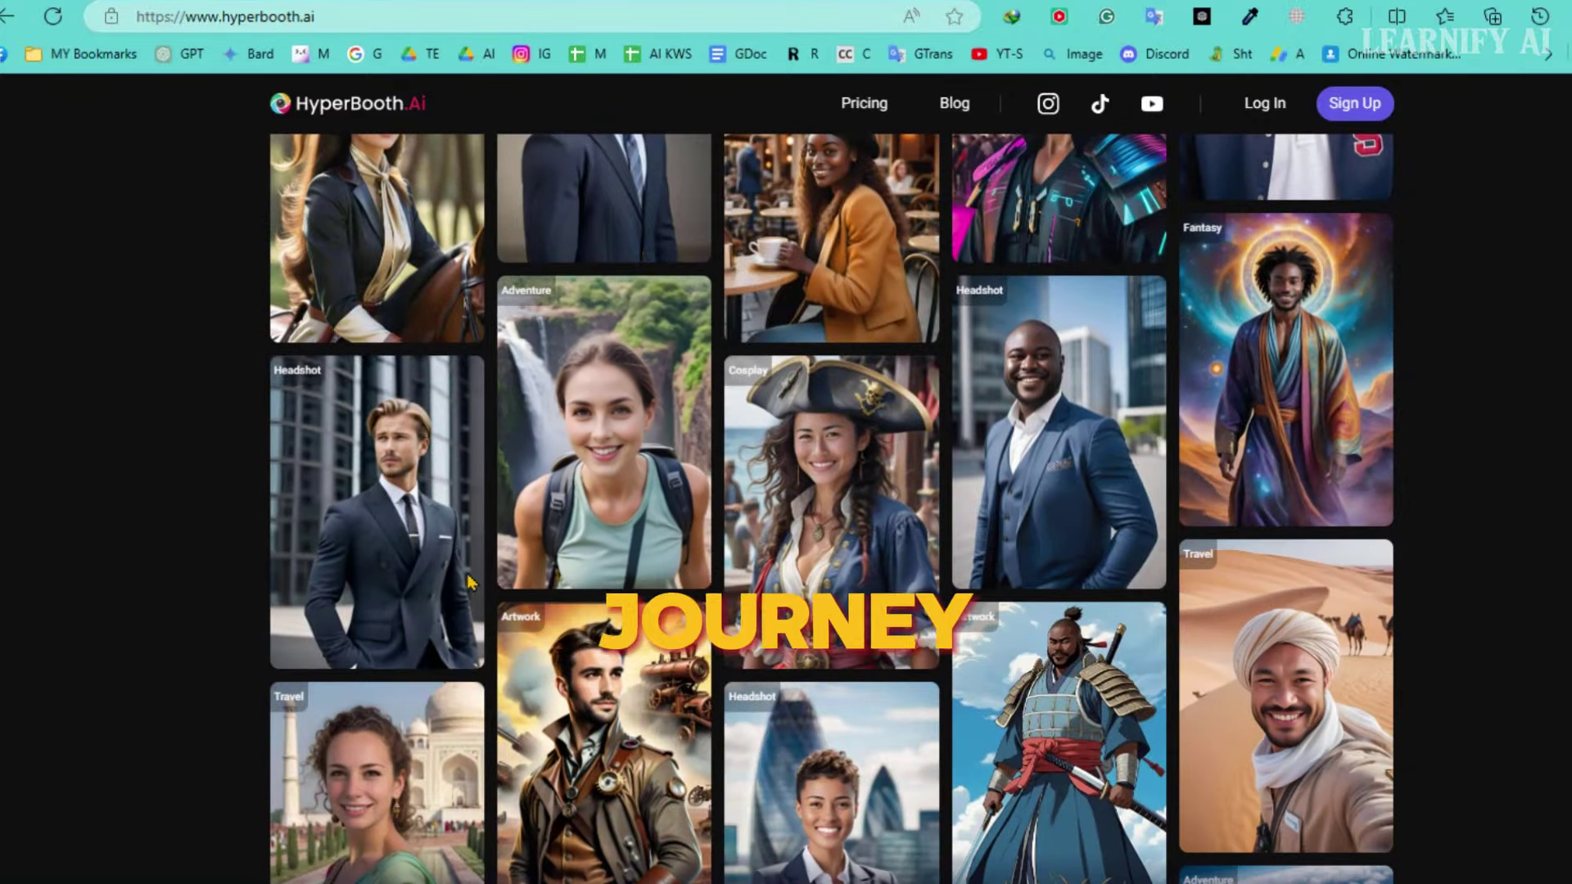
scroll(1241, 731, "down", 4)
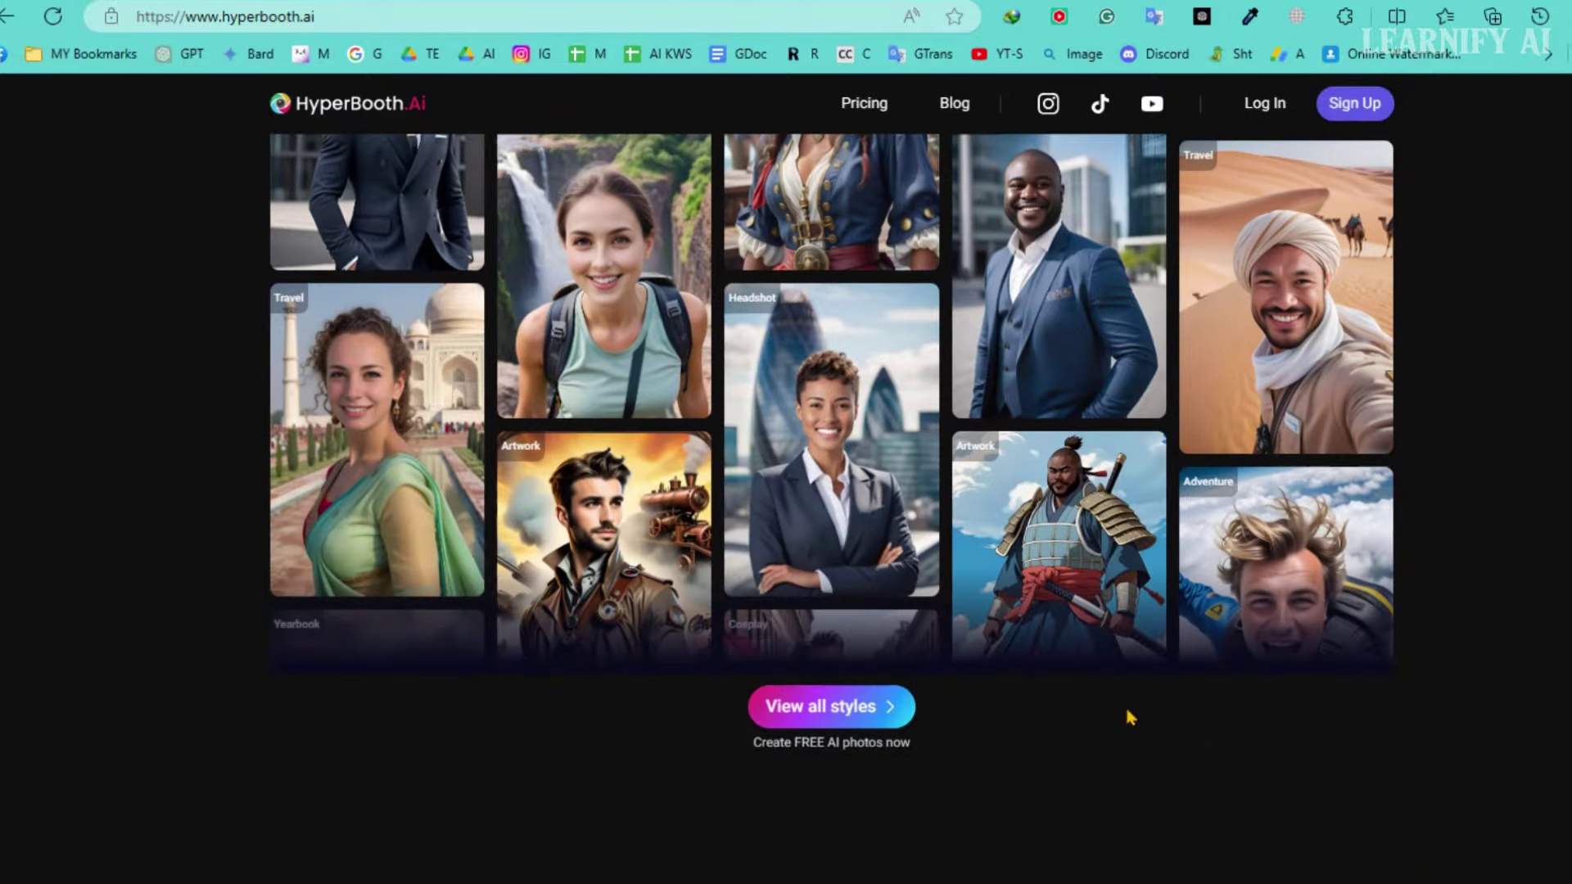
scroll(1088, 784, "down", 12)
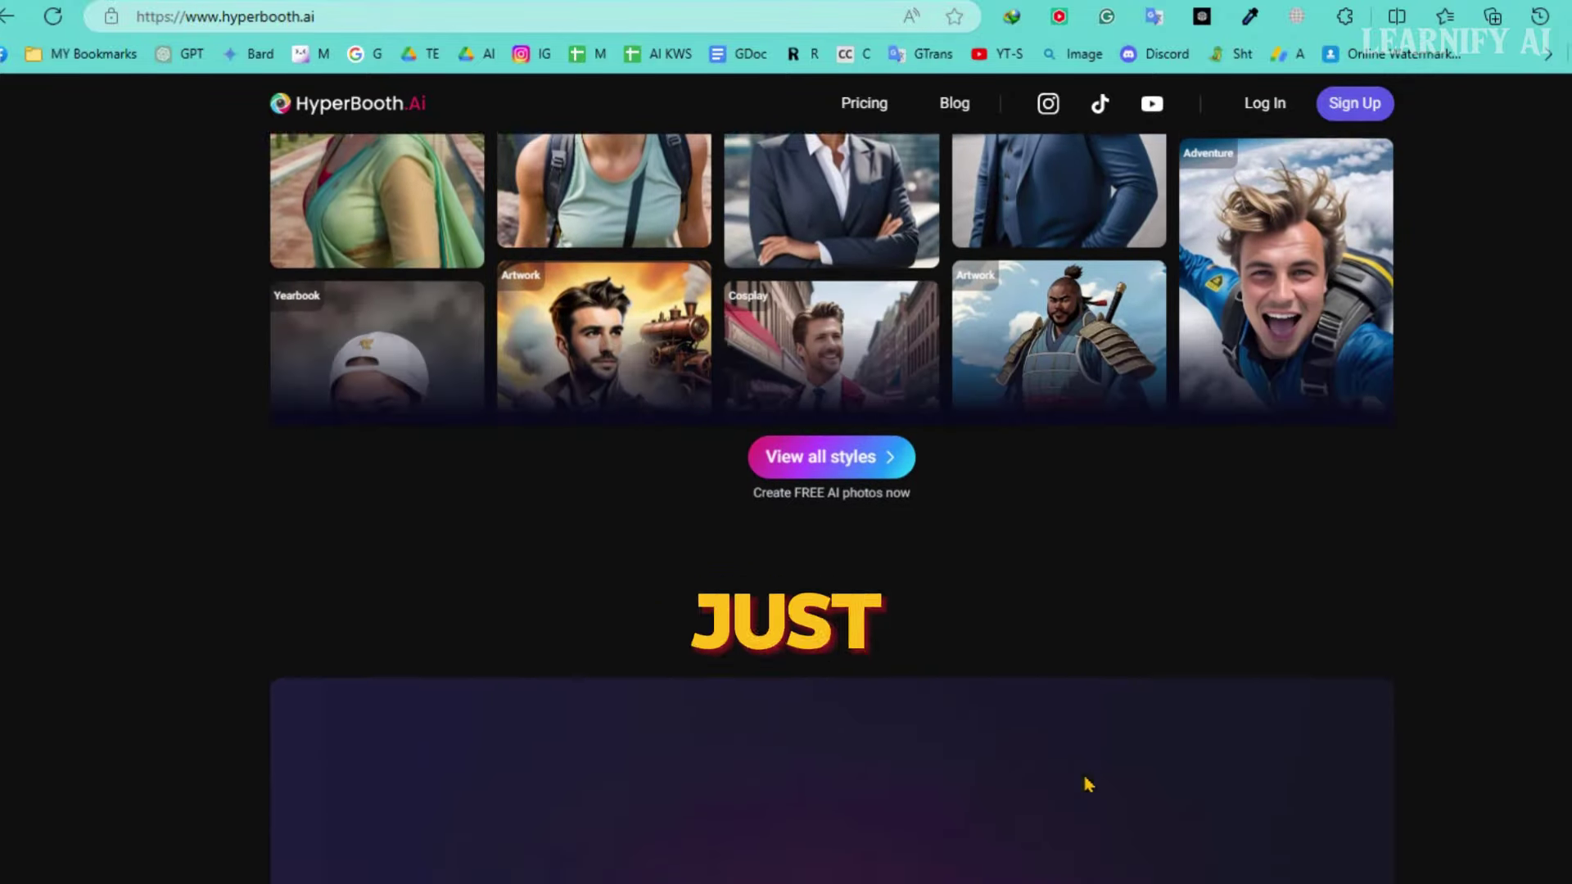
scroll(1088, 784, "up", 1)
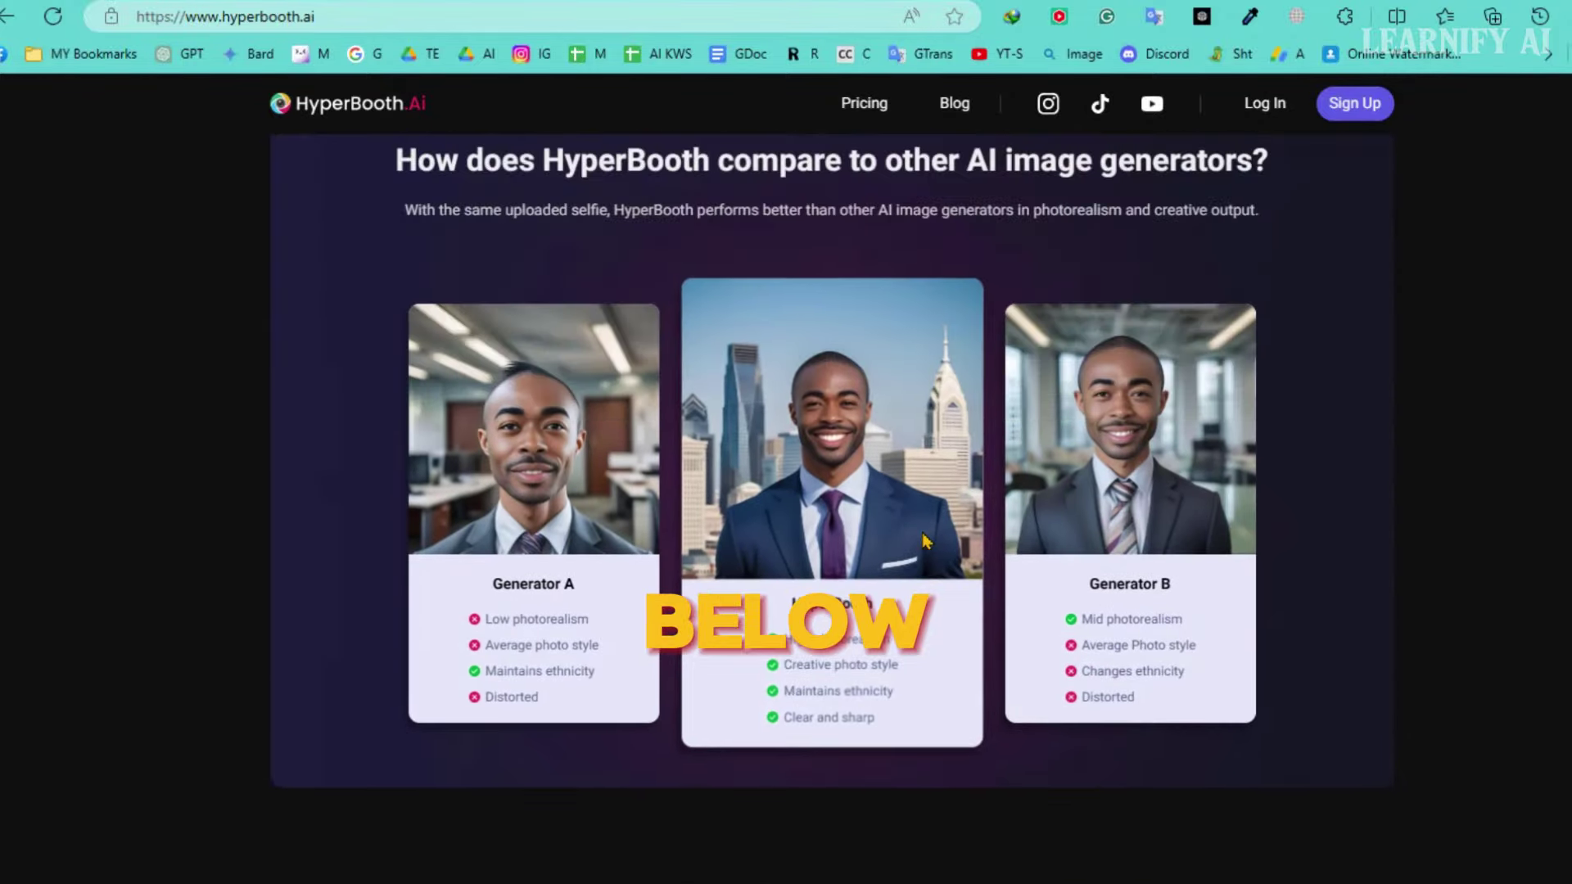
scroll(1134, 615, "down", 10)
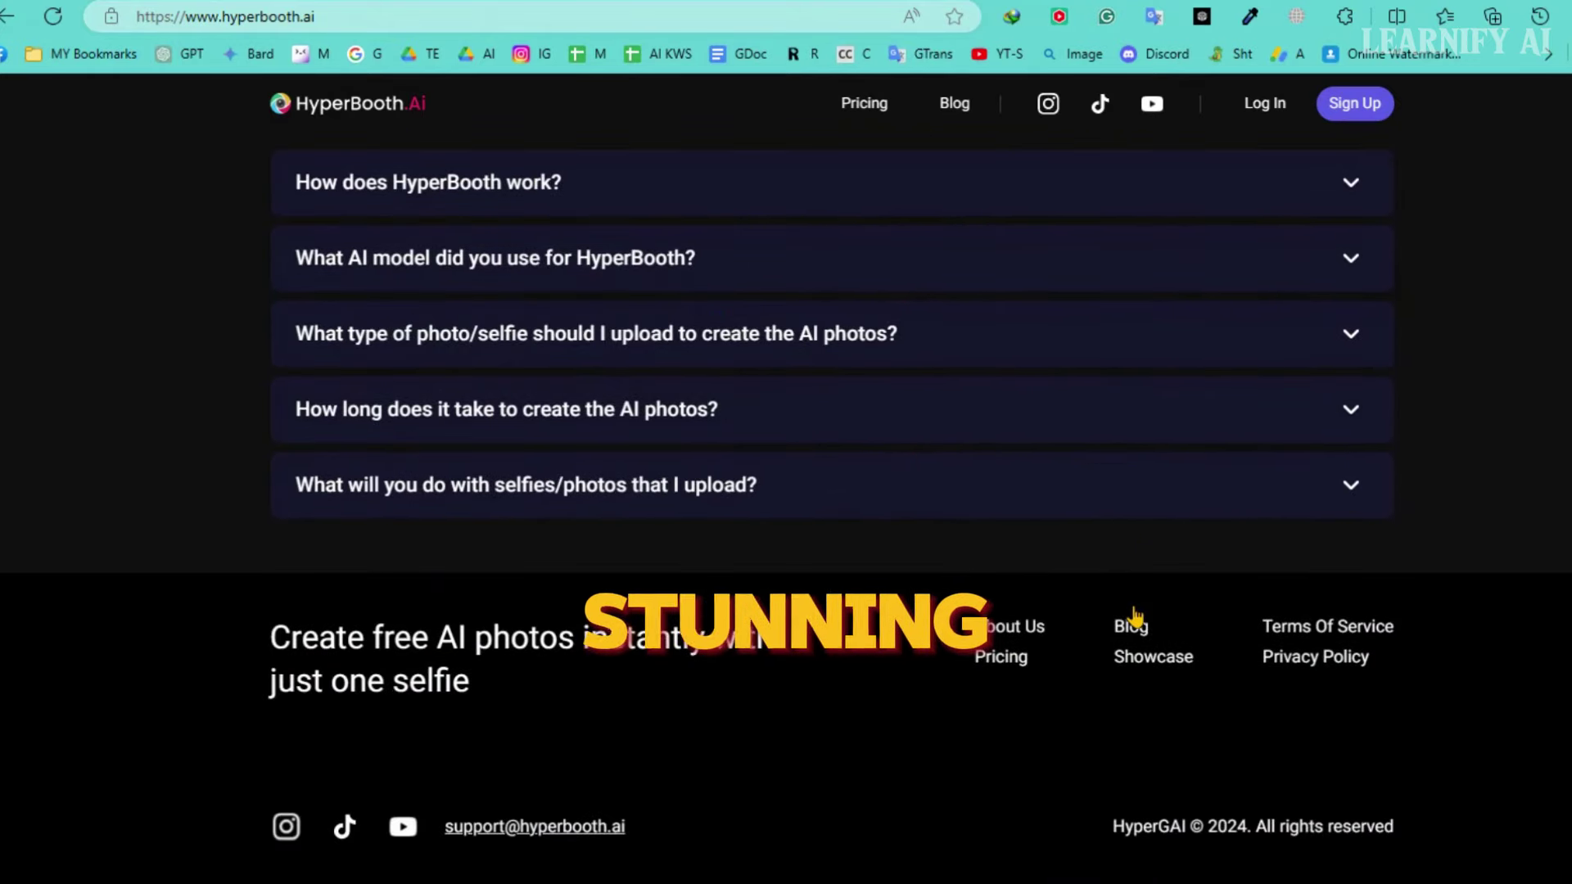
scroll(1135, 614, "up", 20)
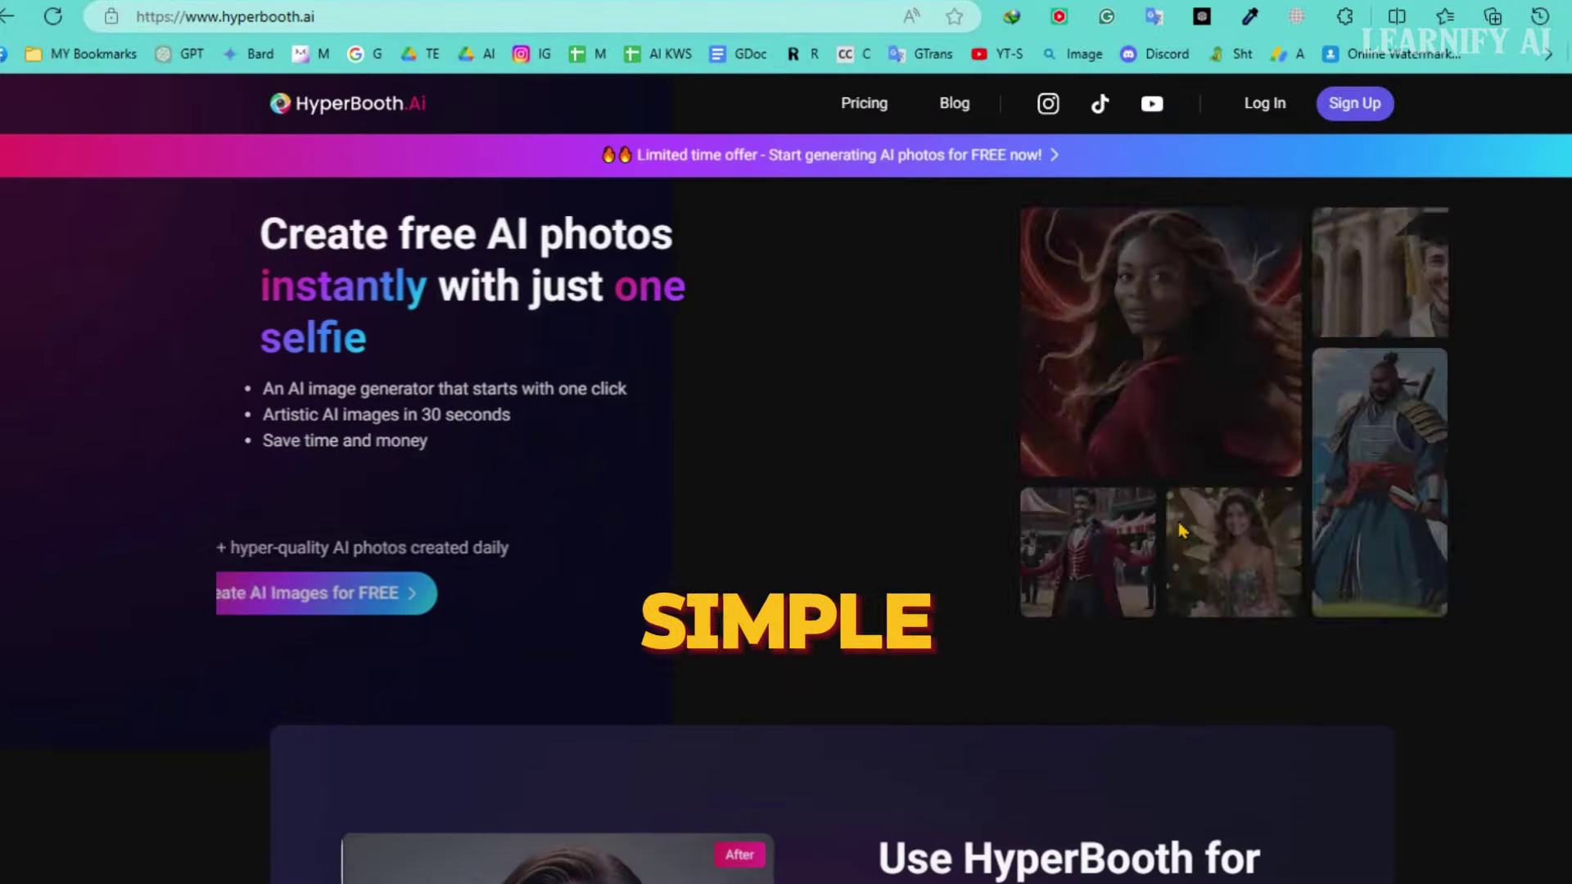
left_click(1353, 104)
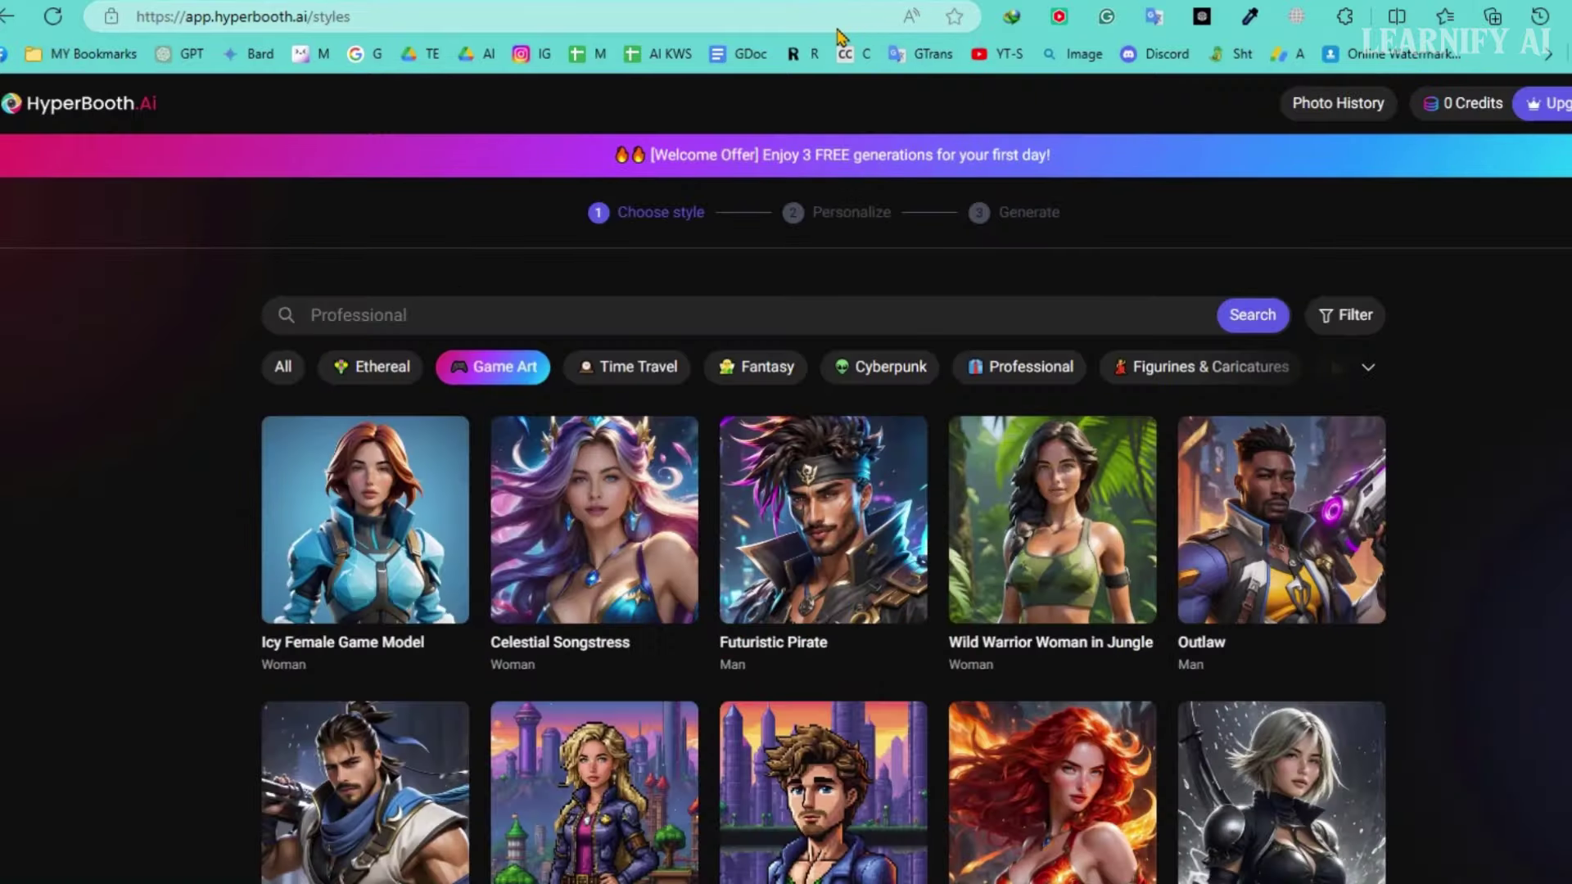
Browse the Ethereal, Time Travel, Fantasy, Cyberpunk and Professional style categories
scroll(1457, 587, "down", 10)
scroll(579, 401, "up", 10)
left_click(401, 370)
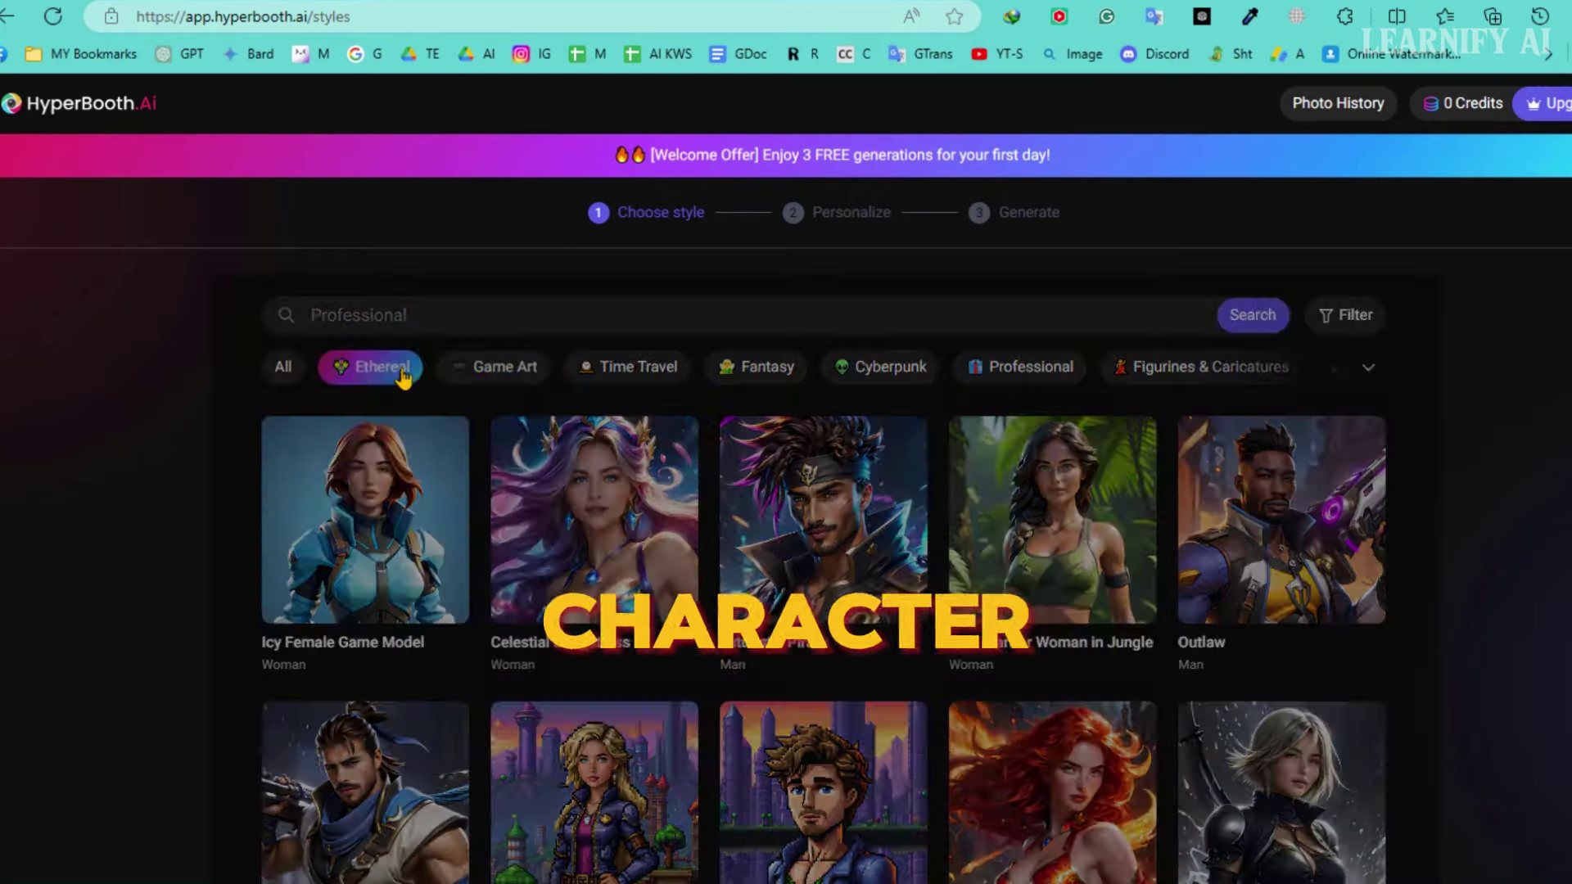
left_click(644, 375)
left_click(774, 377)
left_click(872, 371)
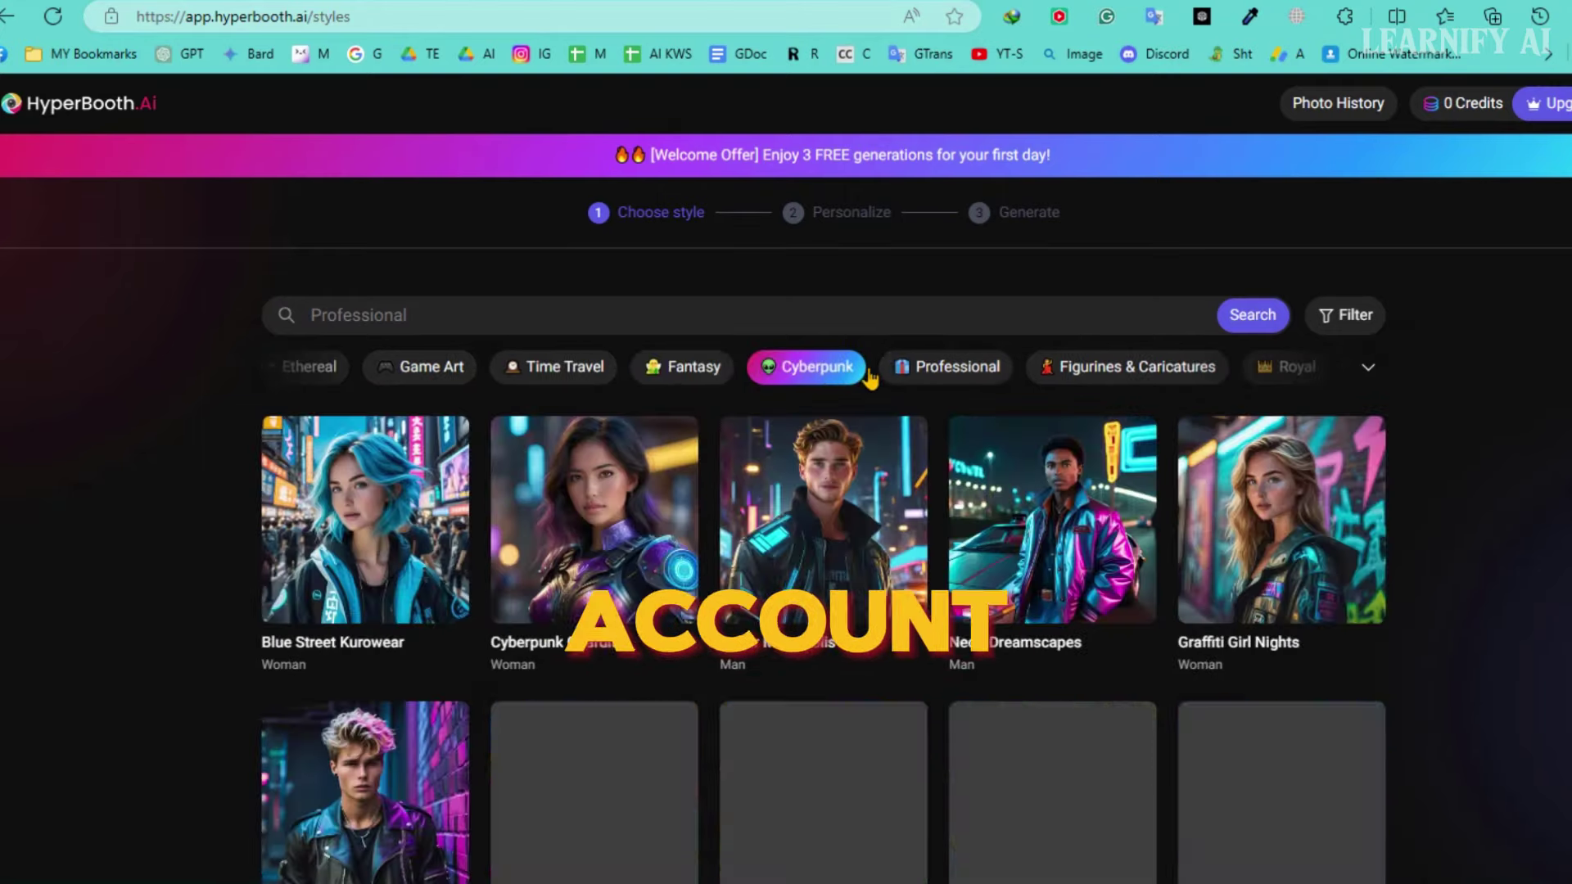
left_click(923, 370)
Browse the Figurines & Caricatures, Royal, Artwork, Sketches, Glamour and Everyday styles, scrolling the results
left_click(982, 370)
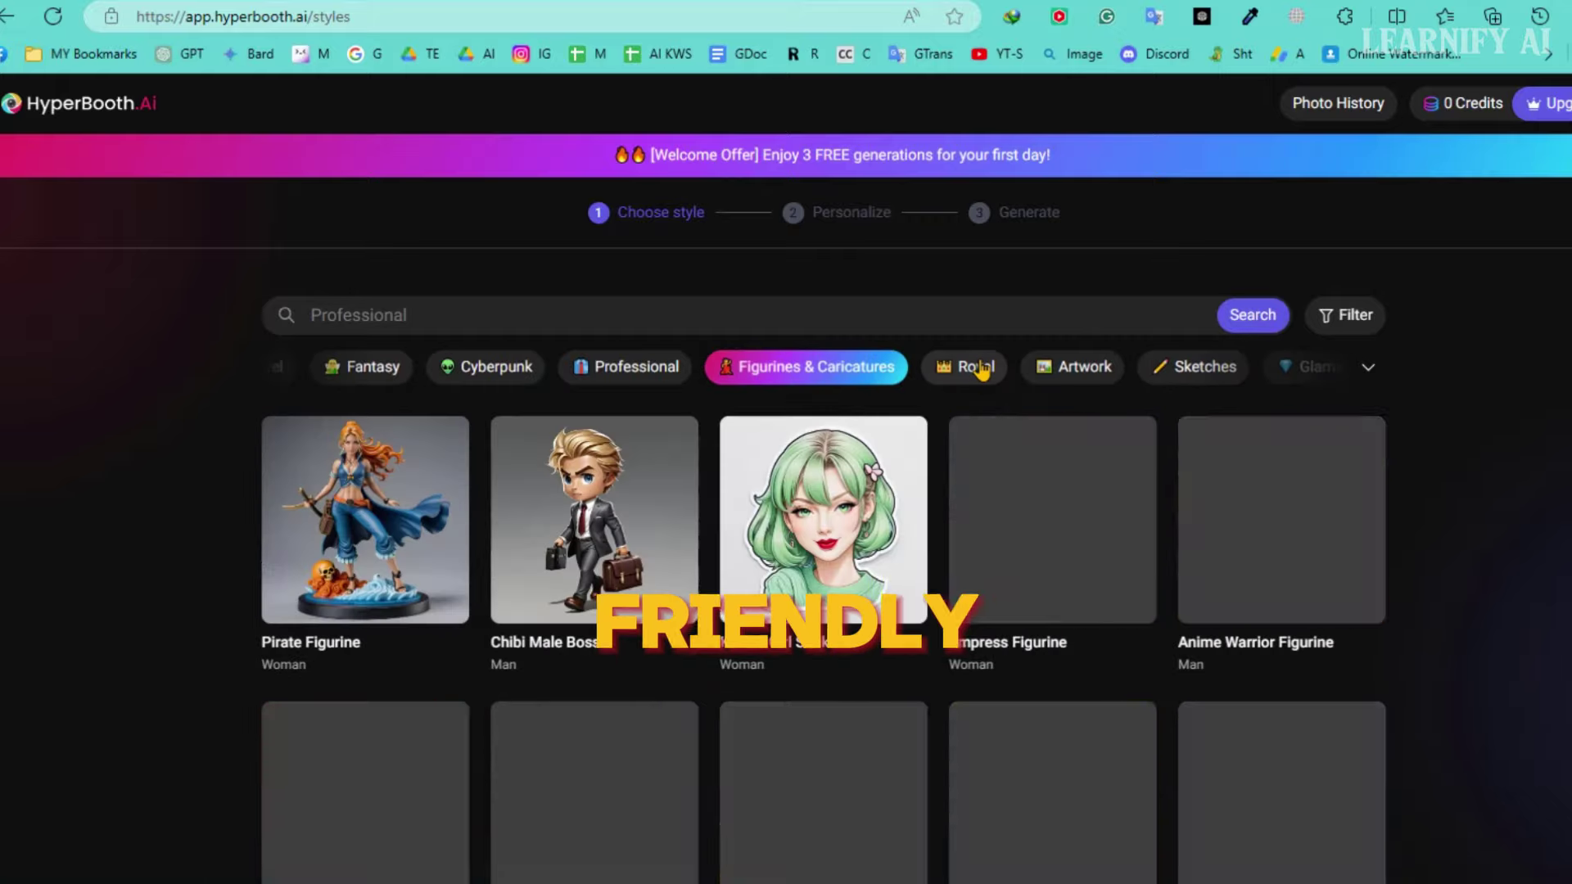
left_click(982, 371)
left_click(950, 372)
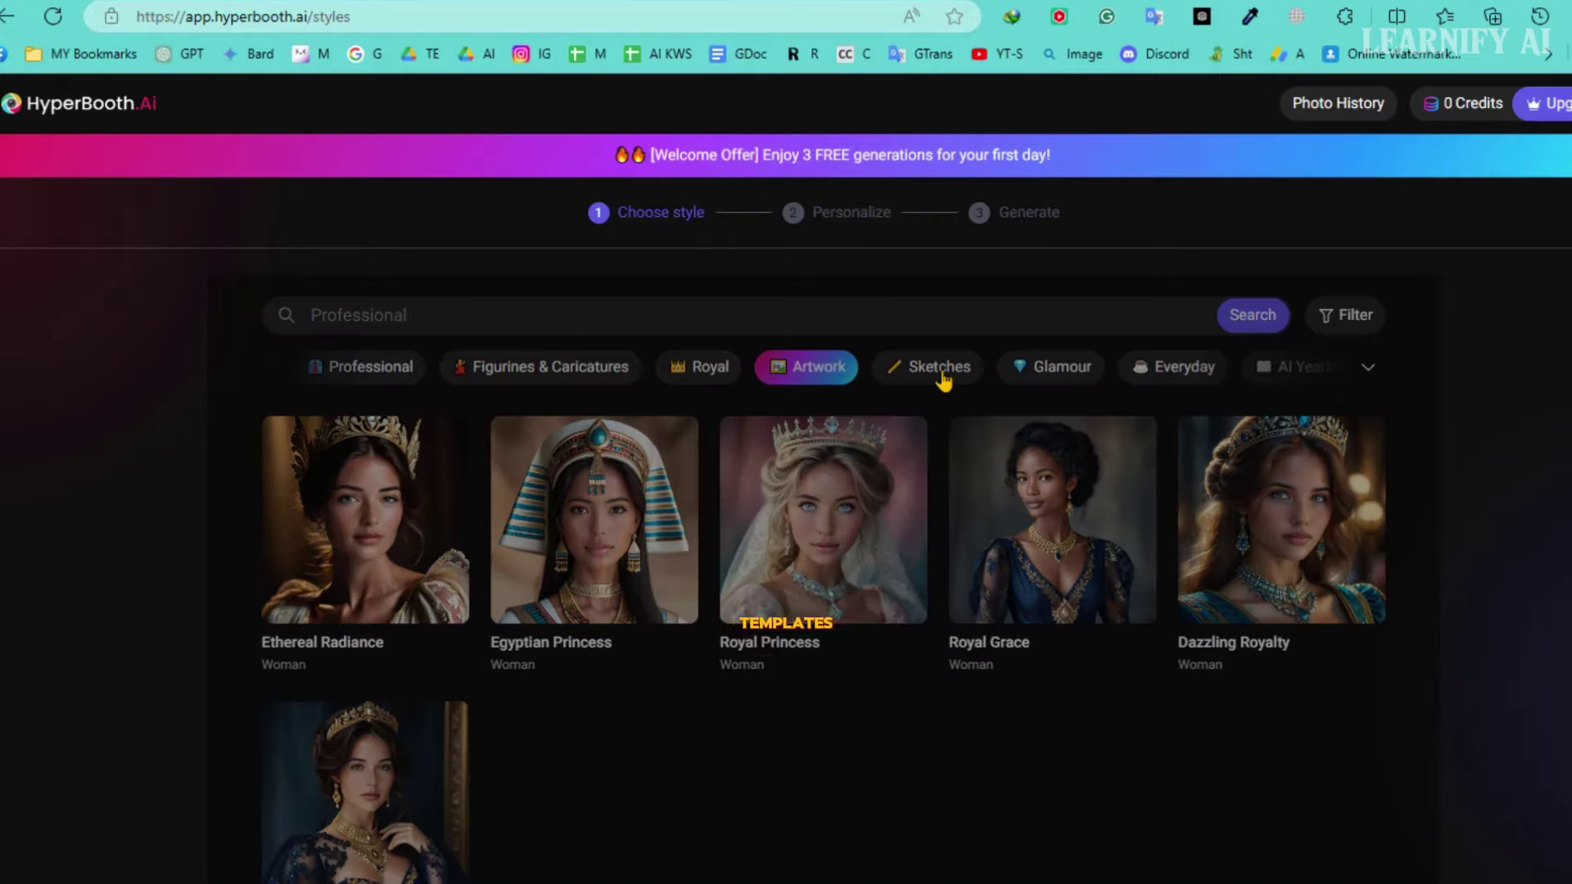
left_click(944, 378)
left_click(943, 379)
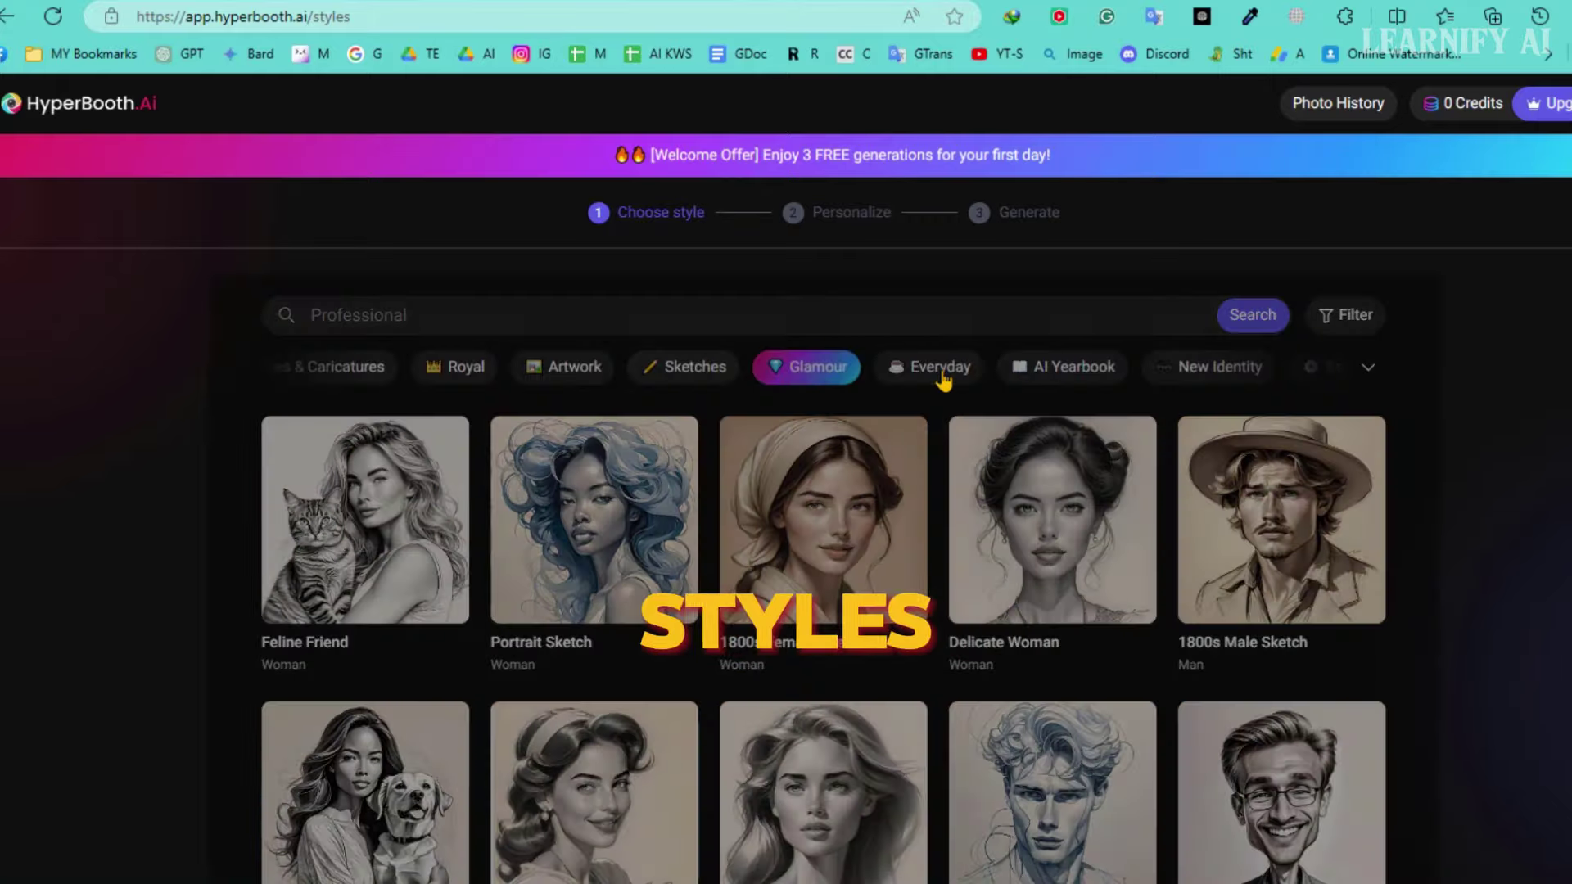
left_click(942, 373)
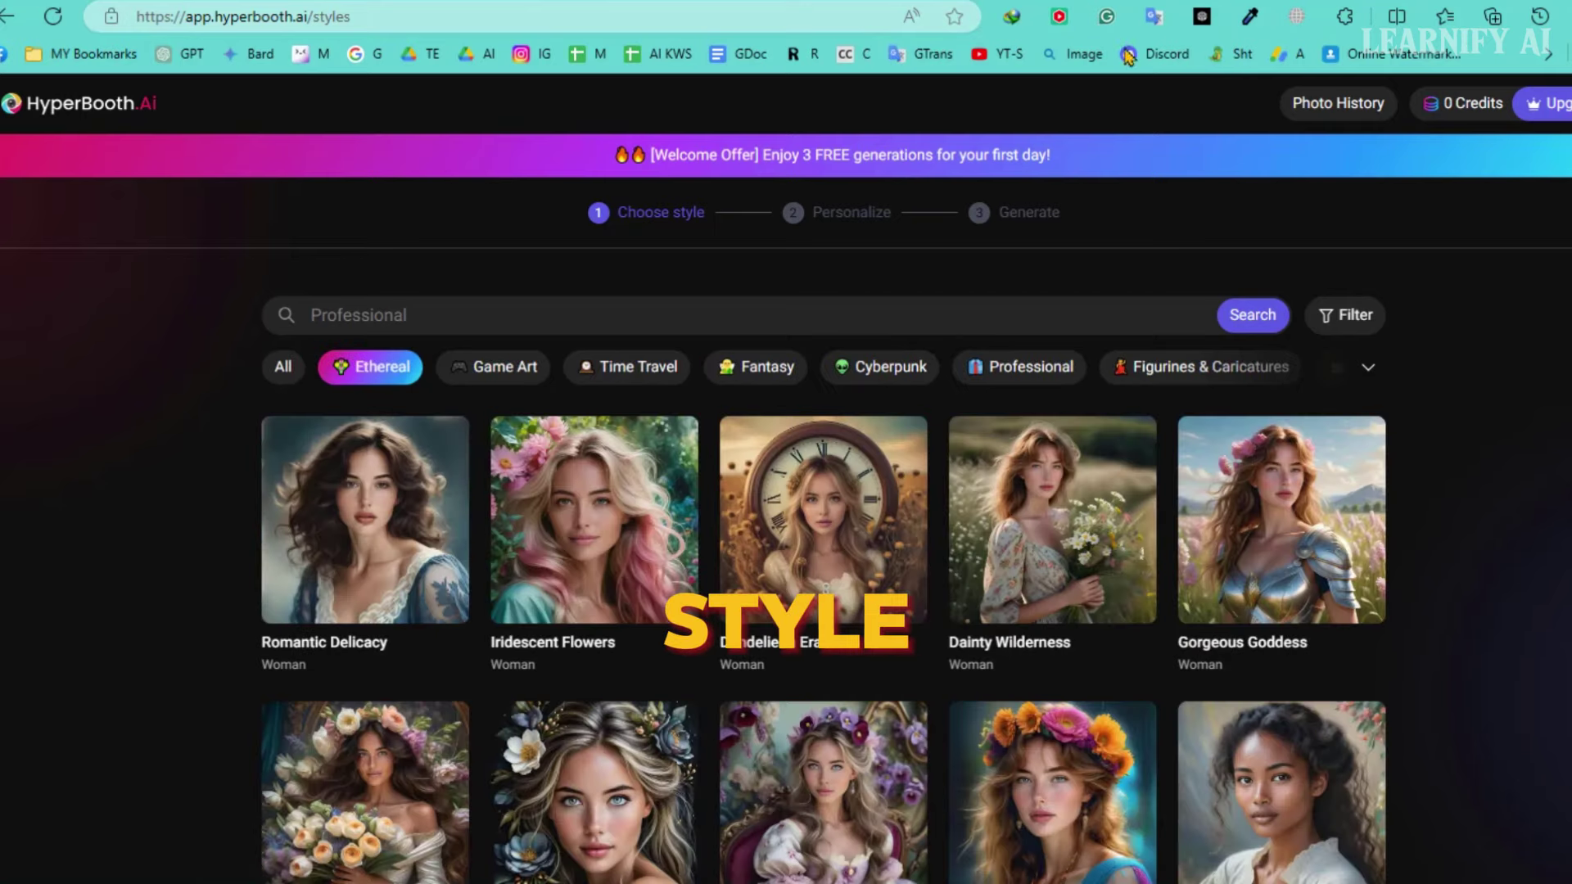
scroll(823, 524, "down", 3)
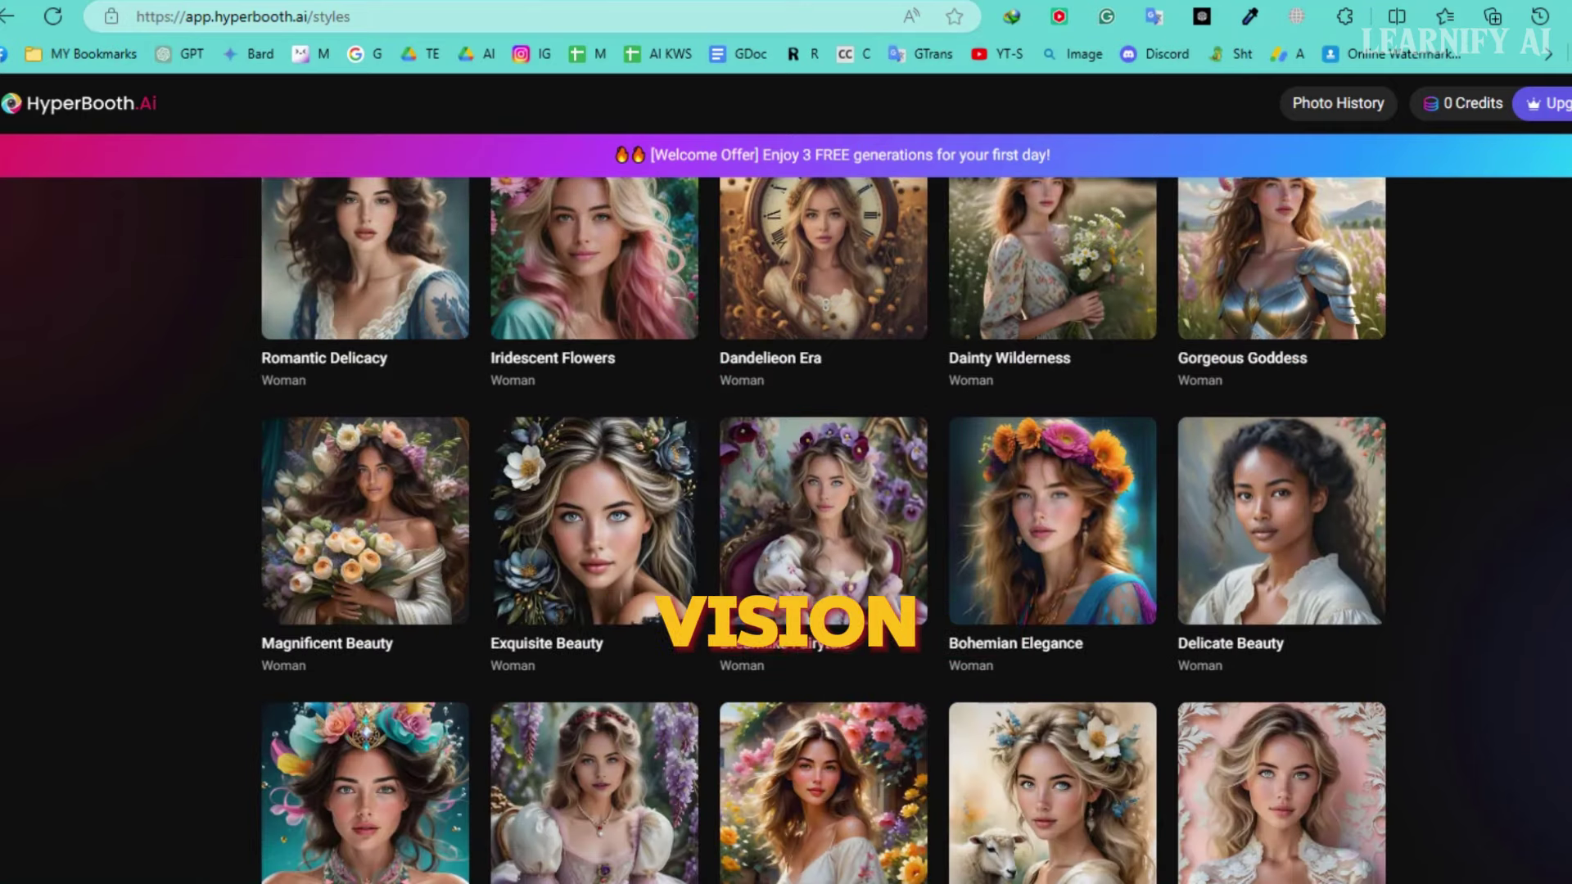
scroll(823, 524, "down", 3)
scroll(823, 525, "up", 6)
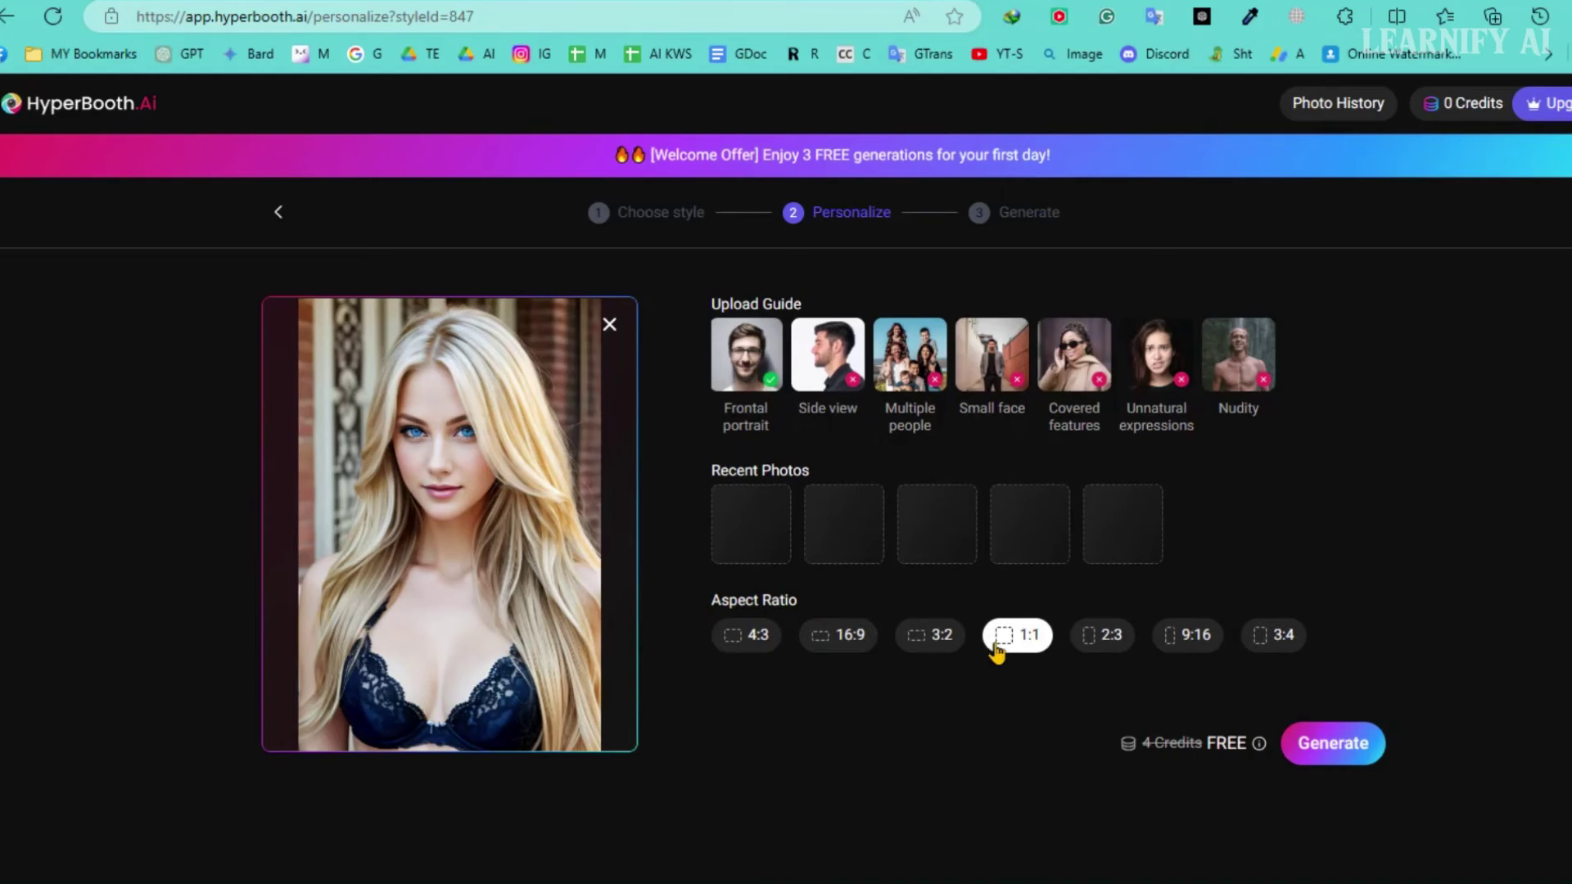
Generate the armored AI photos and enlarge the first result
left_click(1333, 745)
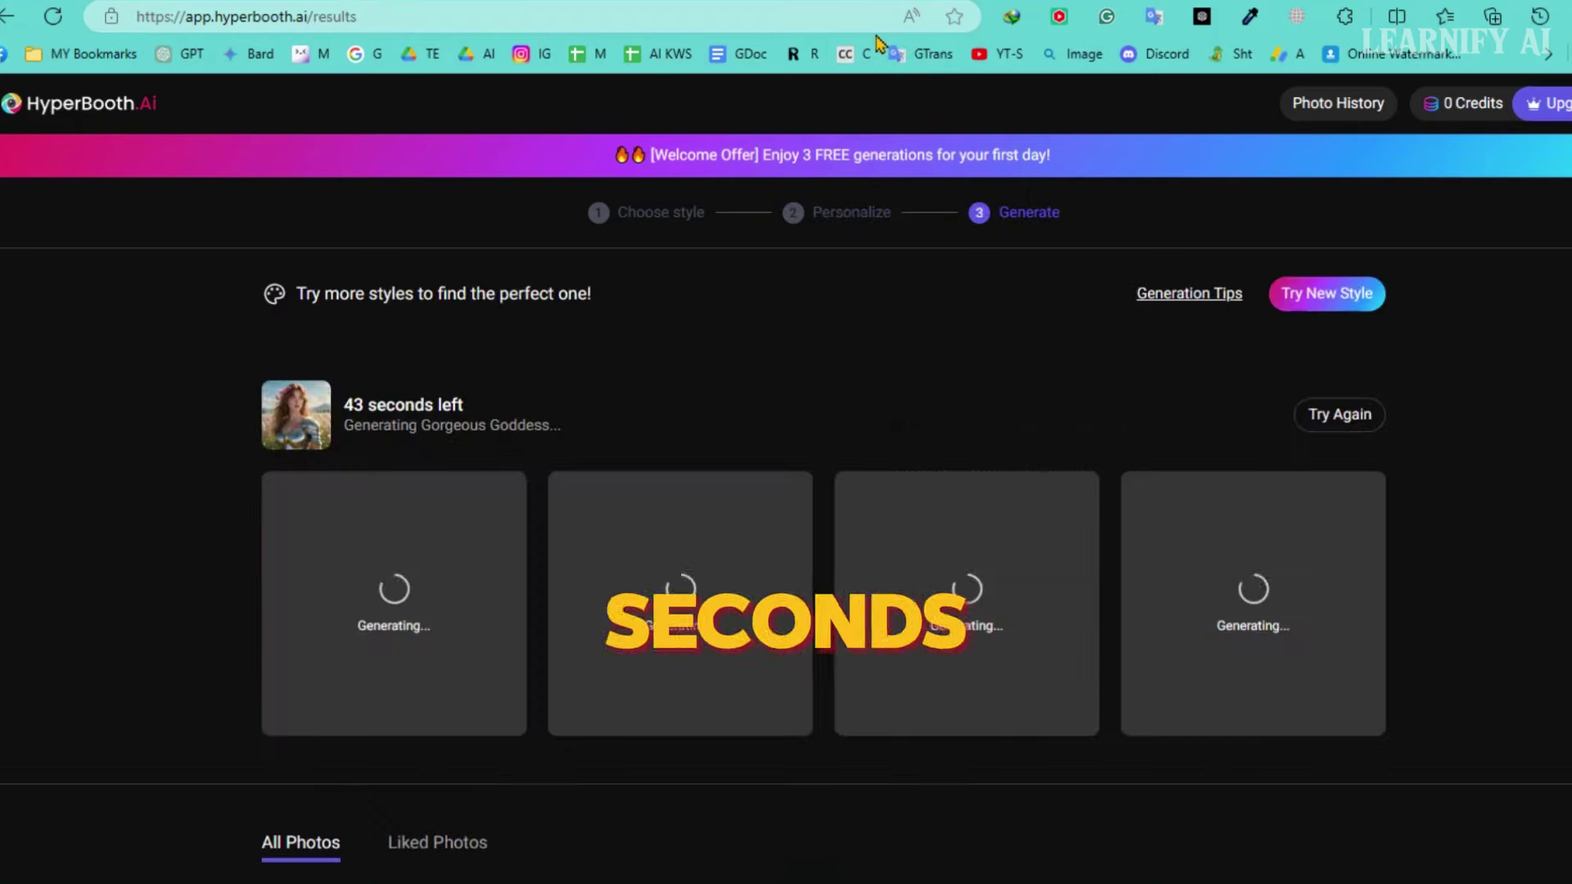
key("alt+Left")
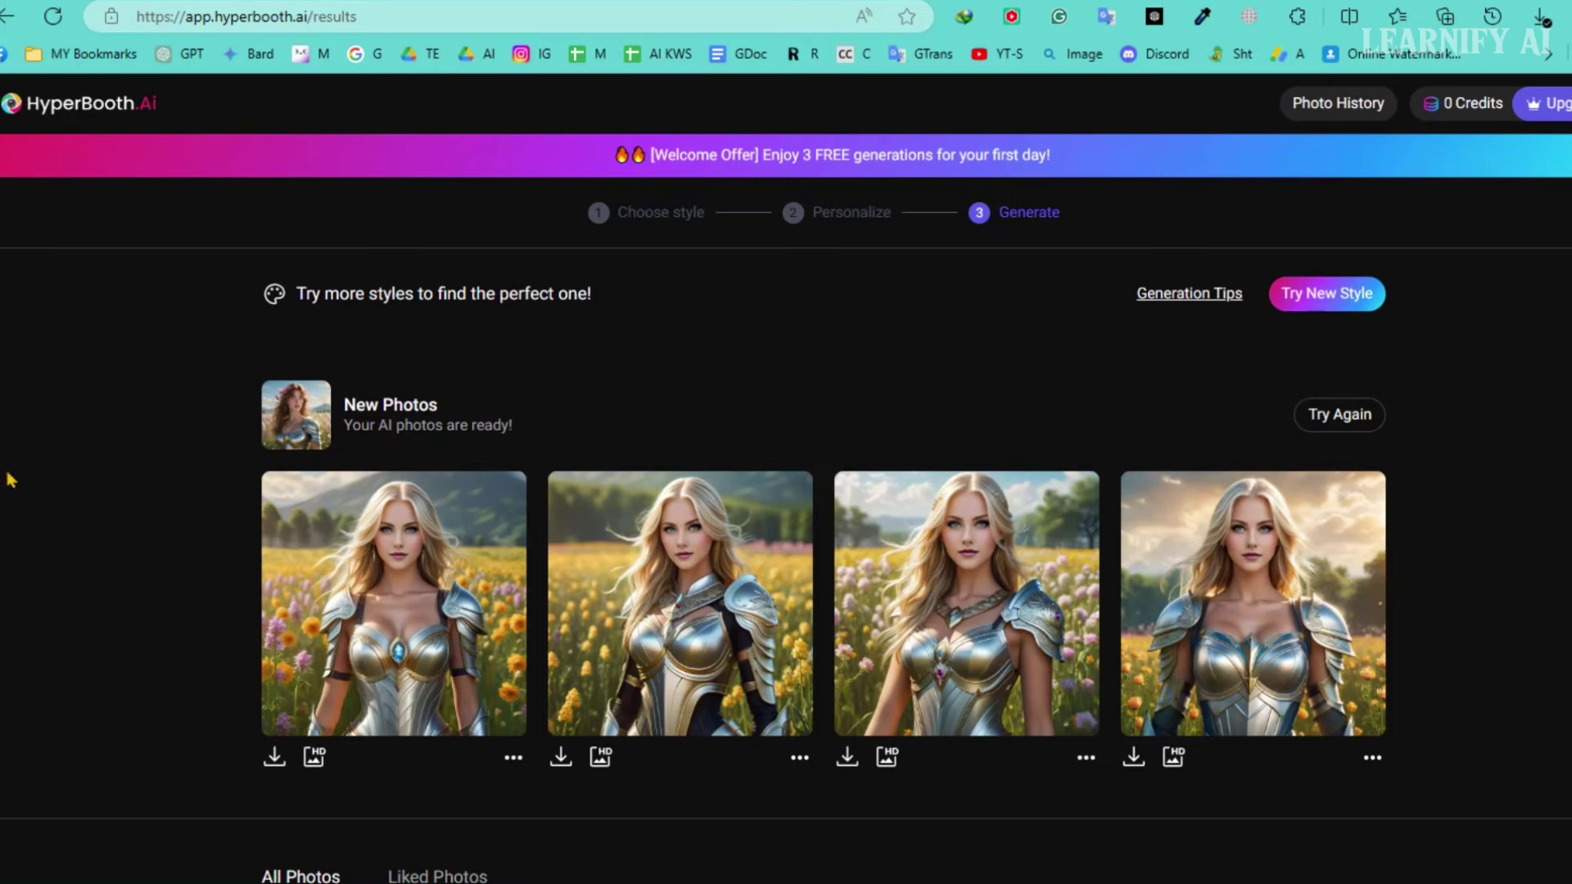
left_click(343, 560)
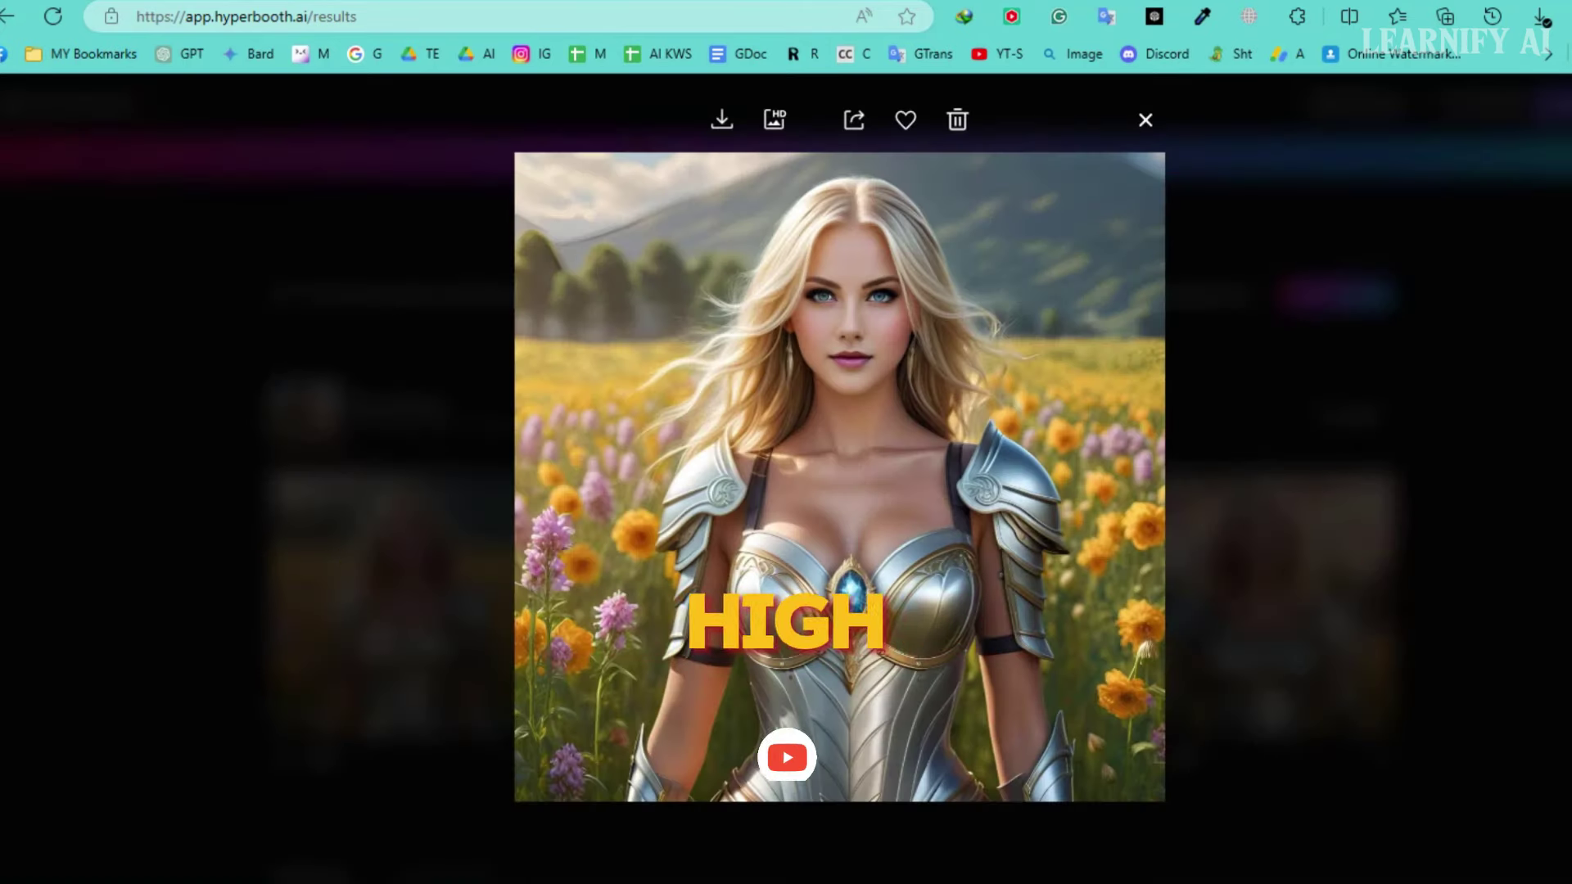
Step through the remaining three armored photos, then close the enlarged view
key("Right")
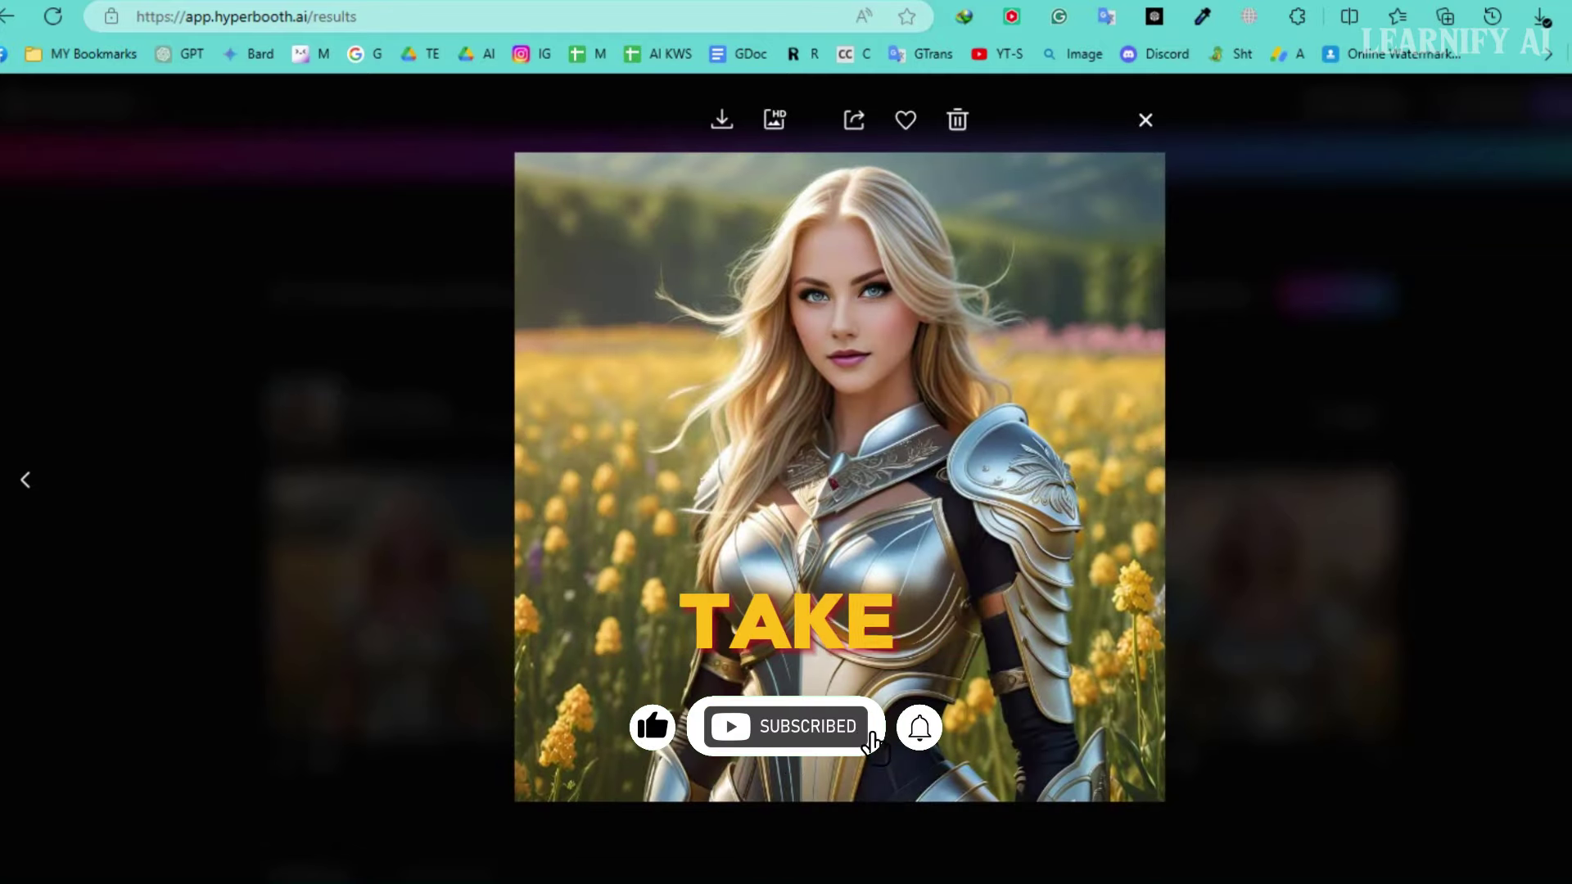
key("Right")
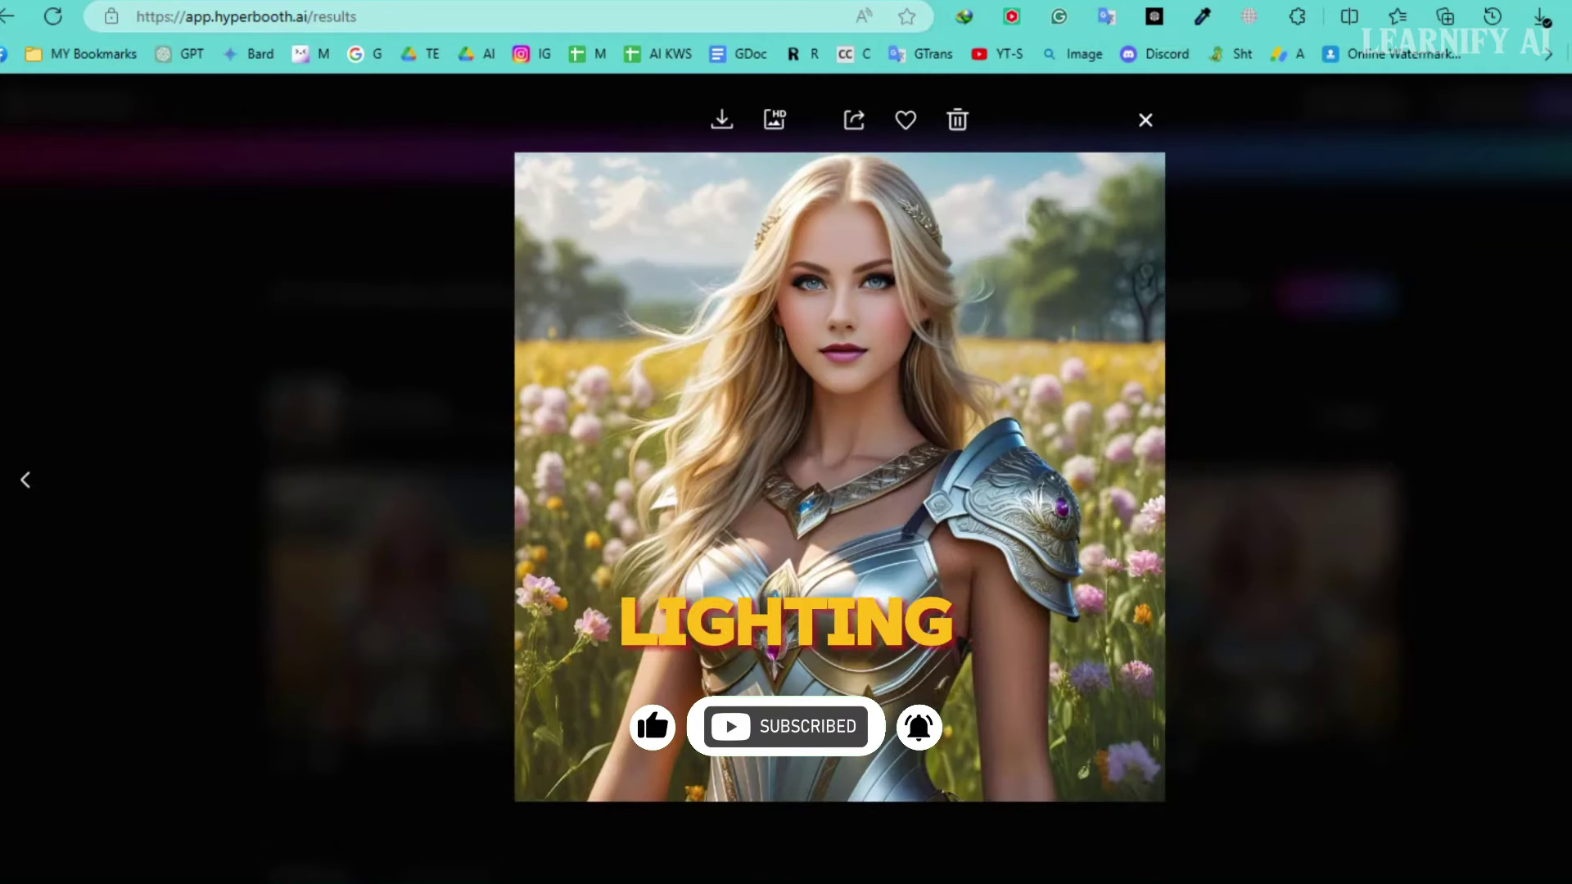
key("Right")
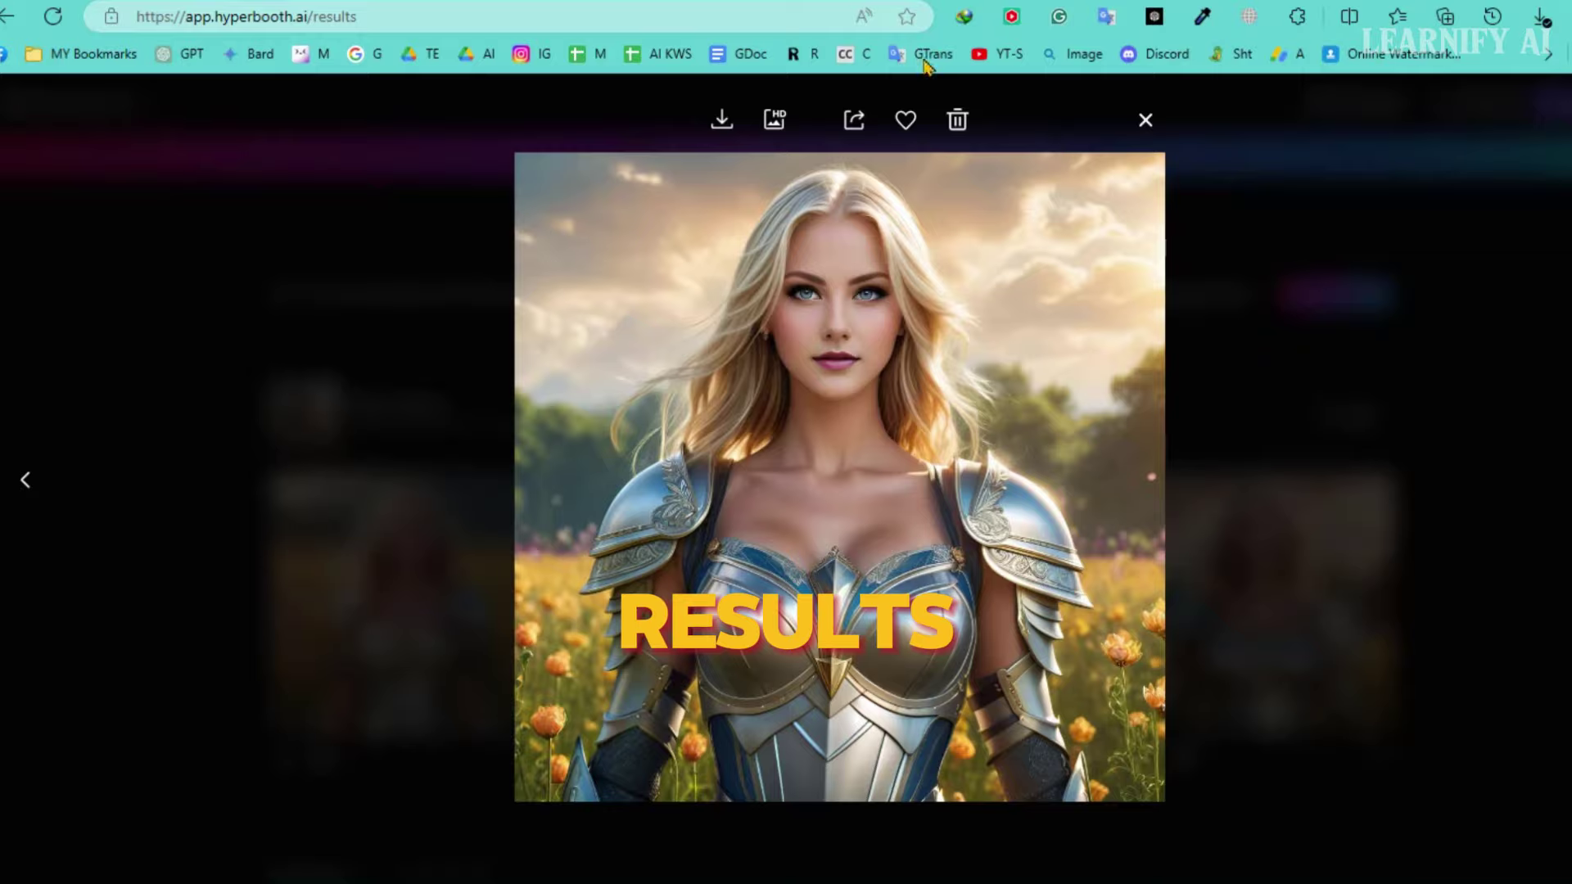
left_click(1144, 121)
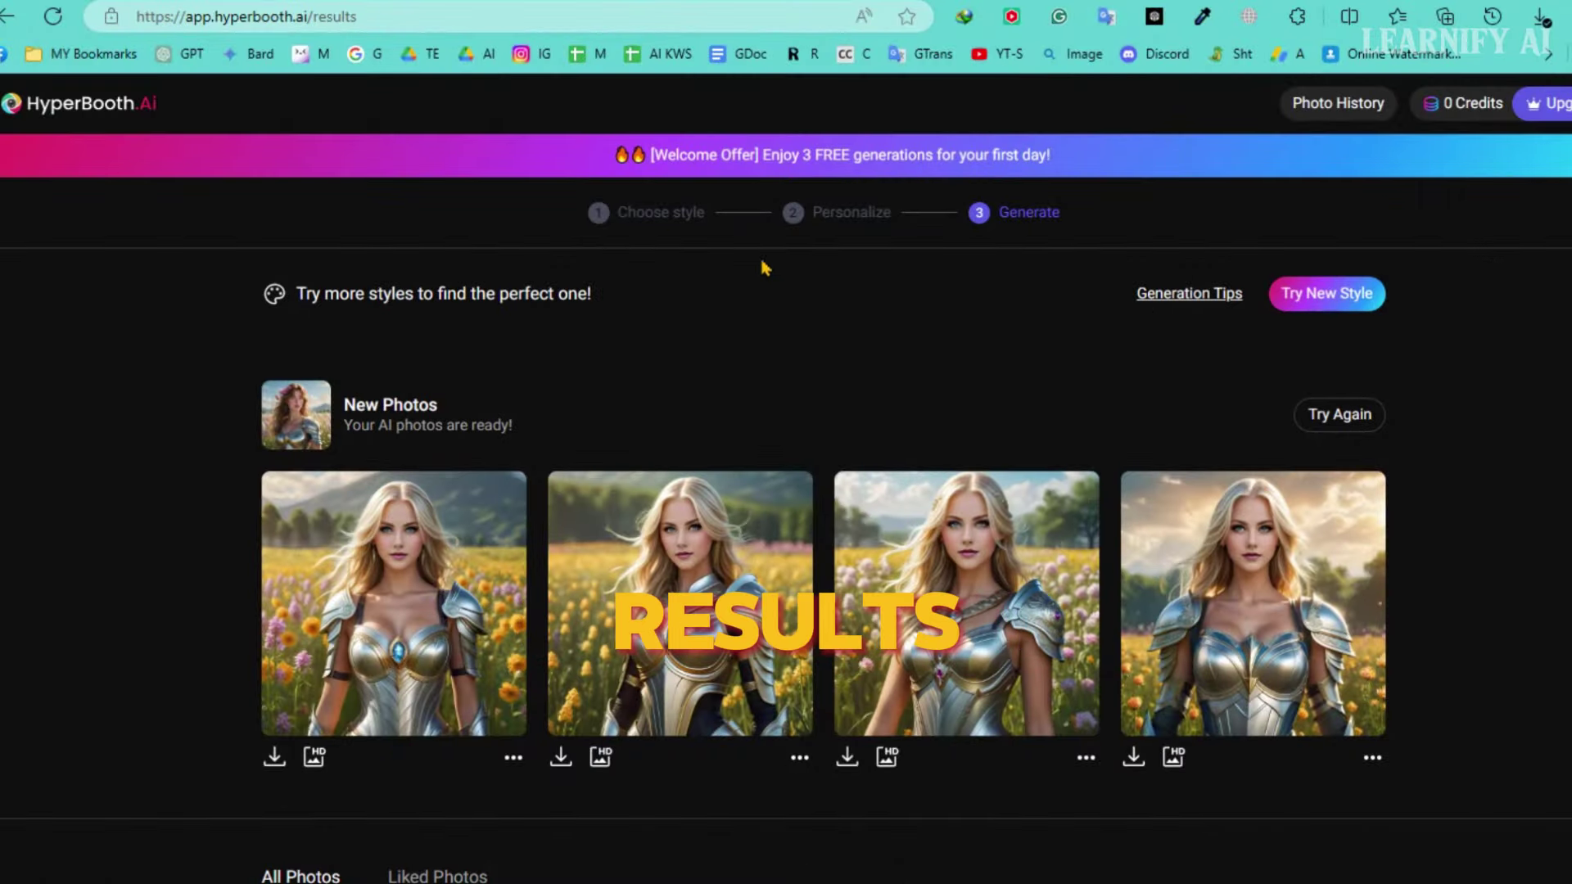
Regenerate the armored style from the previously uploaded portrait at a 9:16 aspect ratio
left_click(1349, 431)
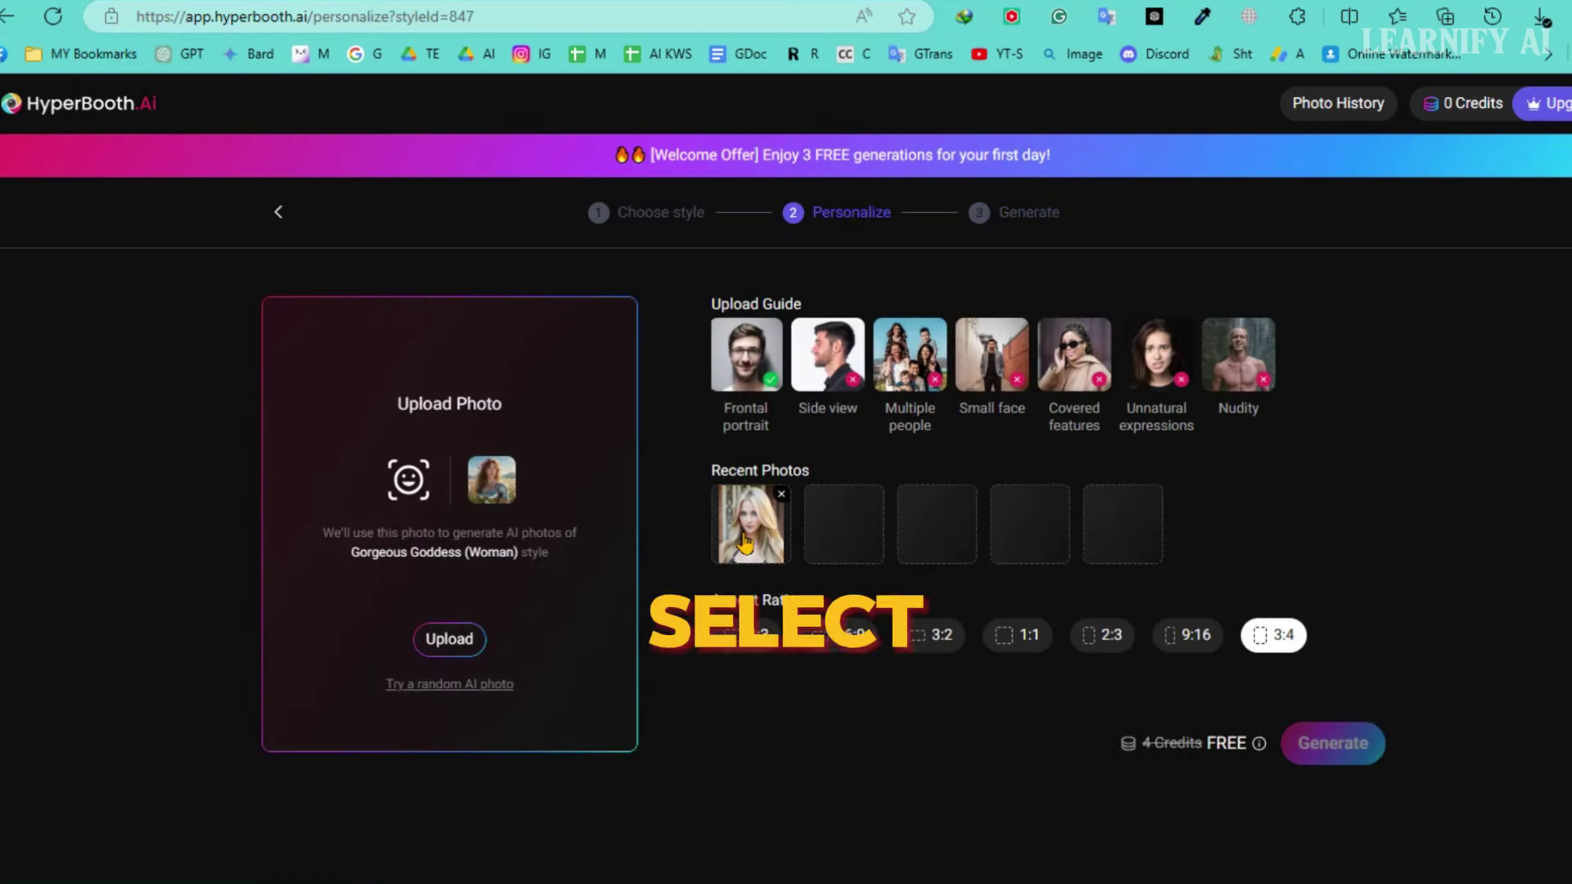
left_click(745, 539)
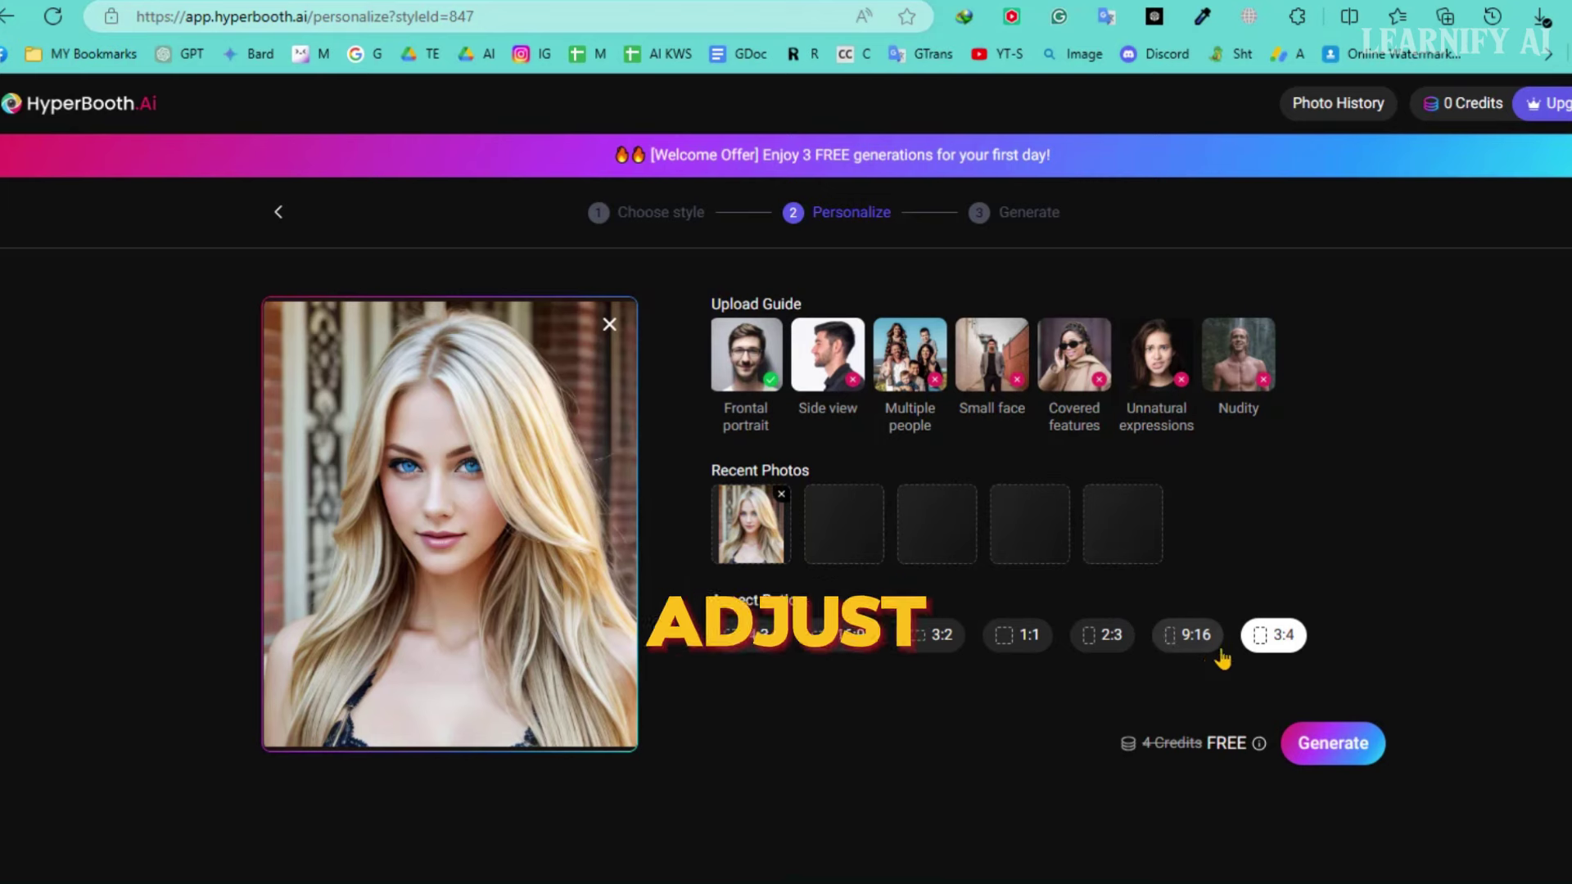
left_click(1187, 647)
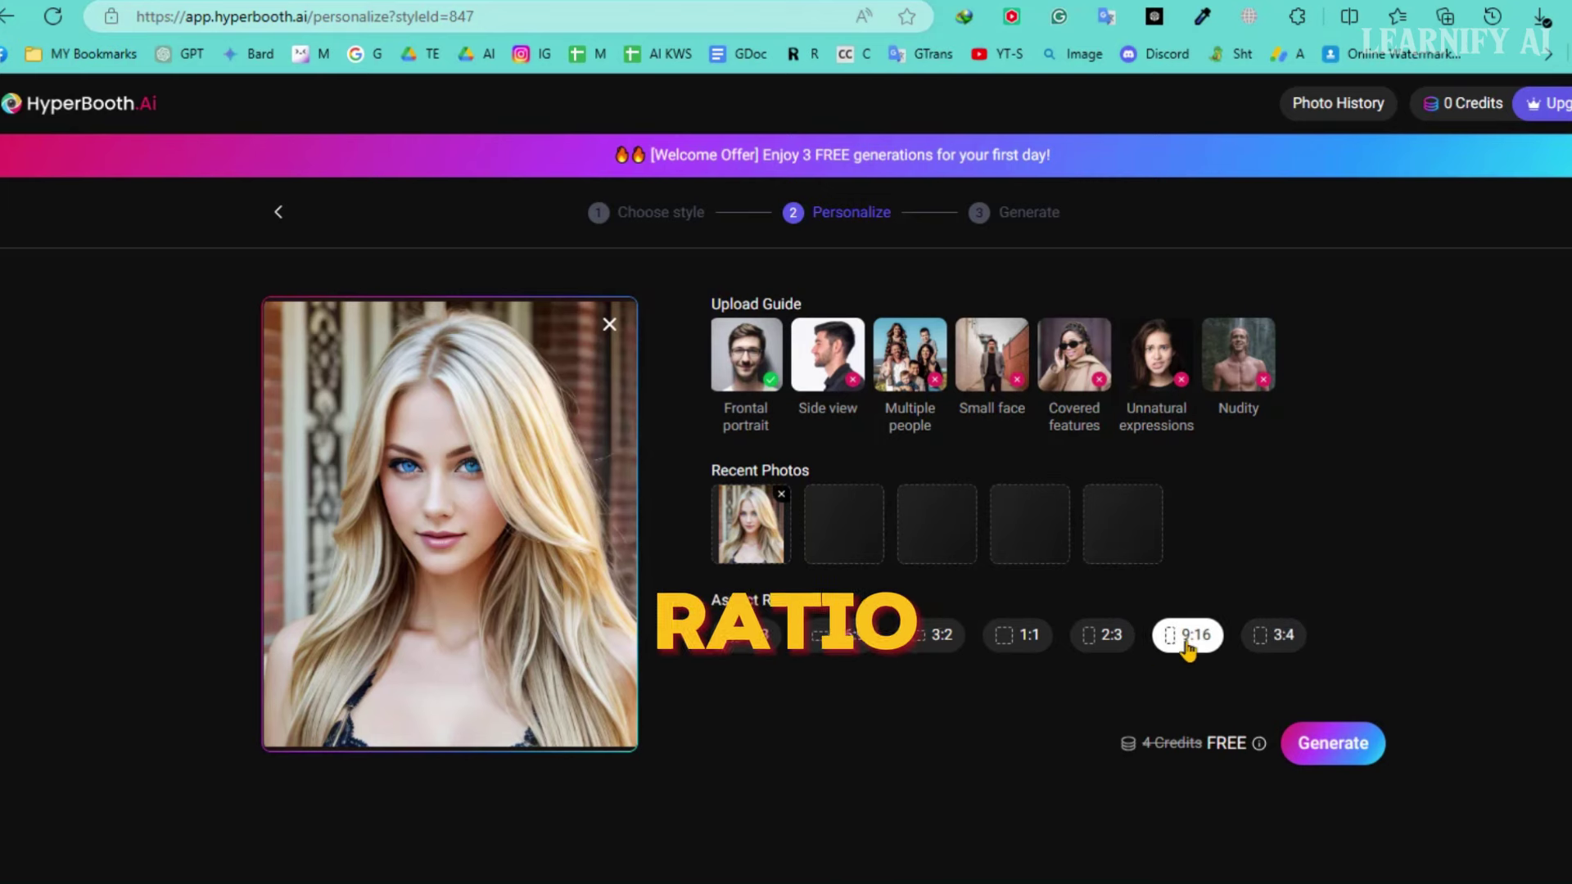
left_click(1335, 747)
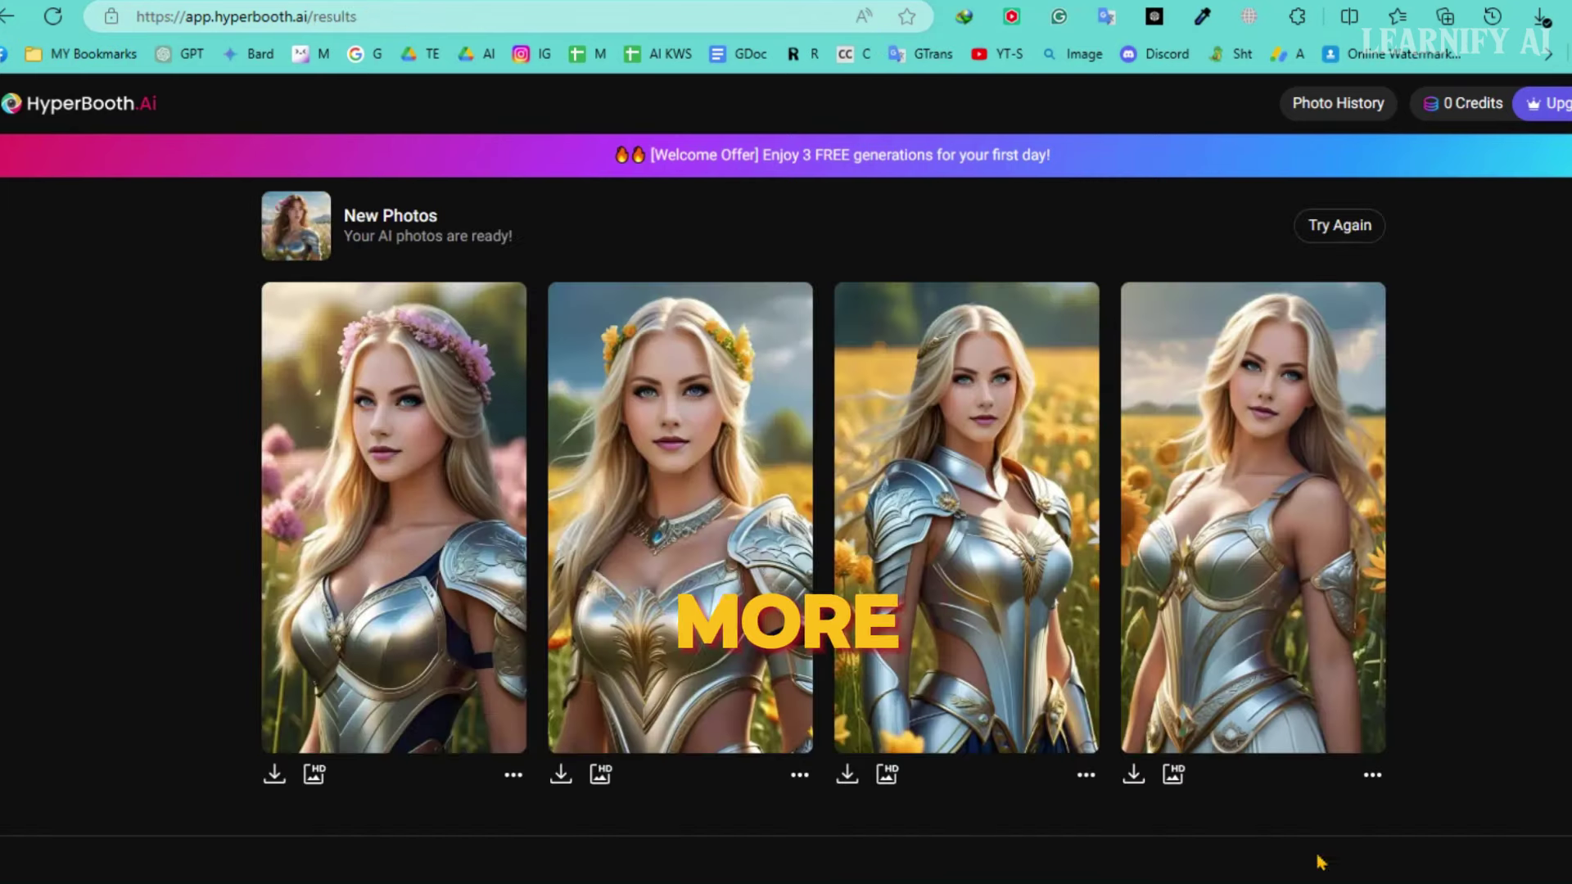
Enlarge the new results and step through them to the sunflower-field photo
left_click(1234, 491)
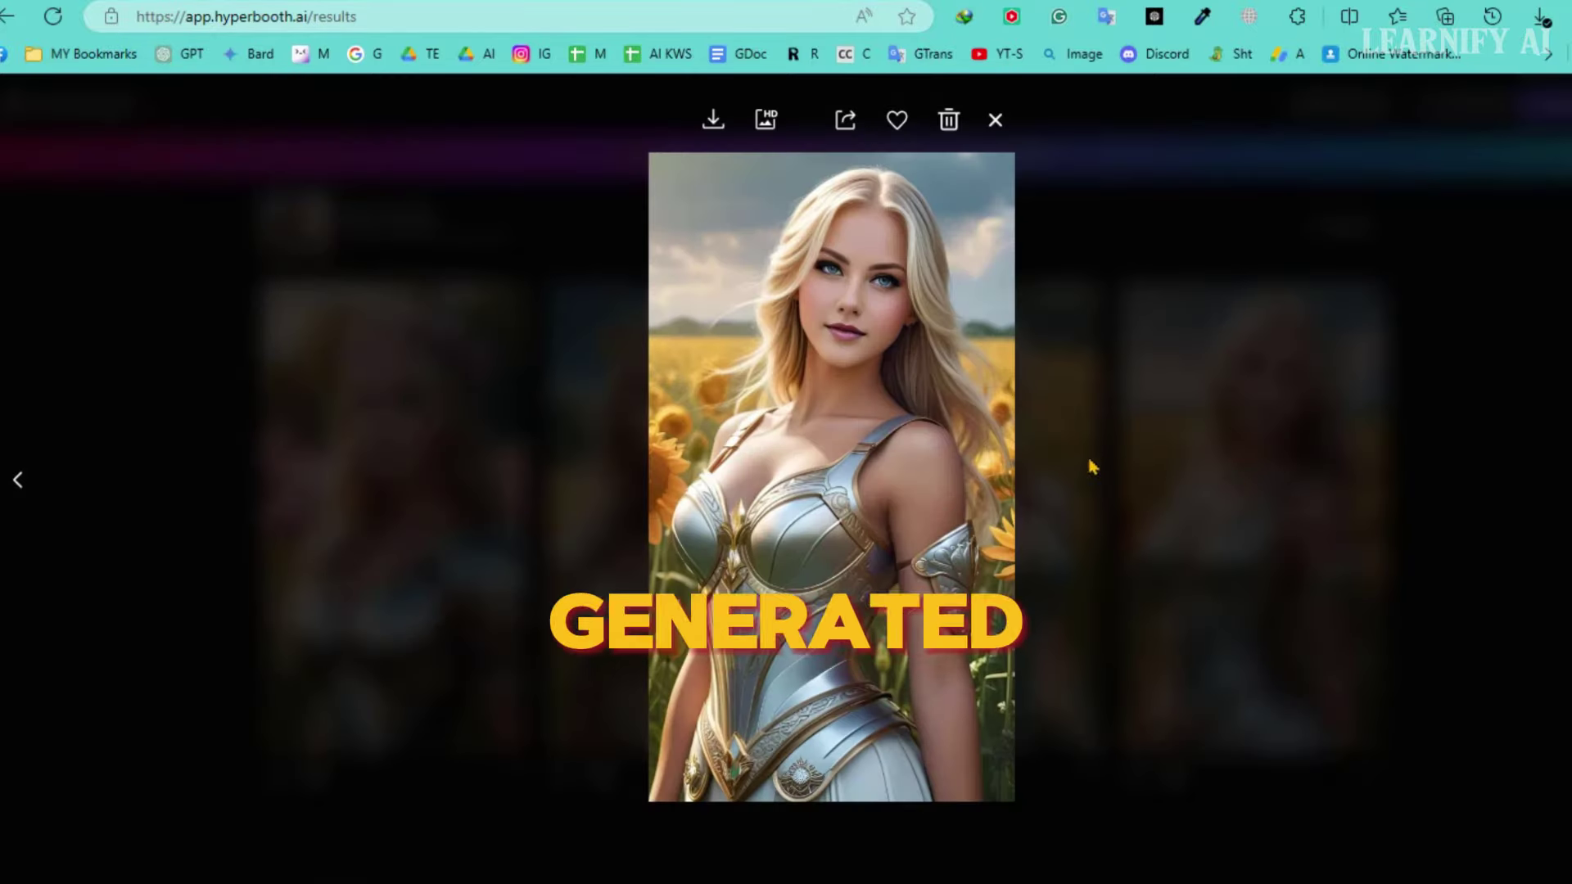
left_click(18, 480)
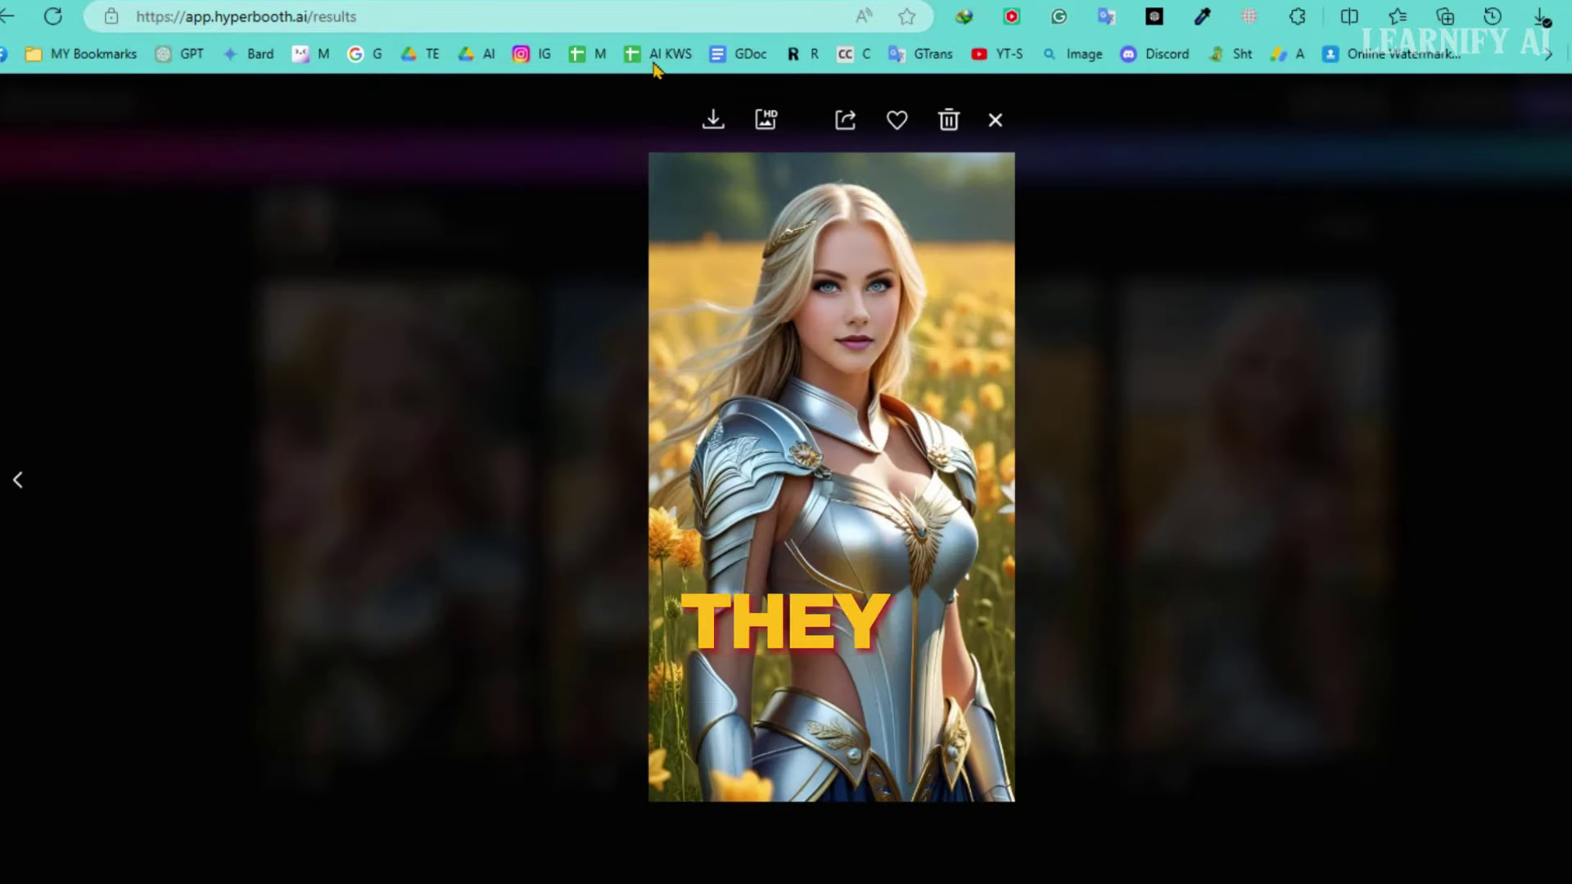
left_click(20, 481)
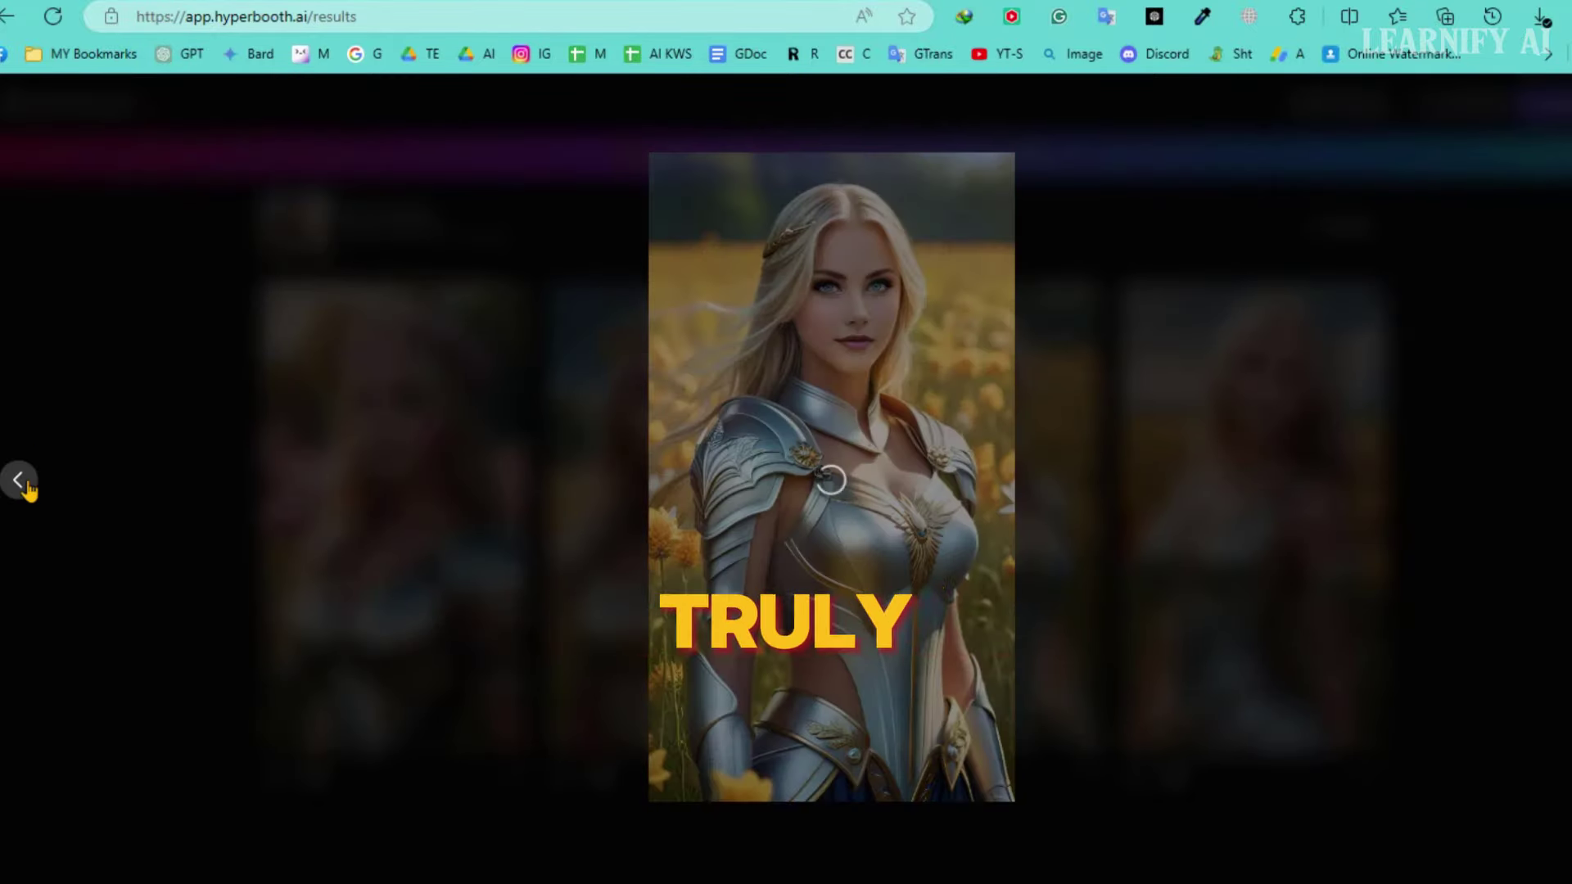
left_click(24, 484)
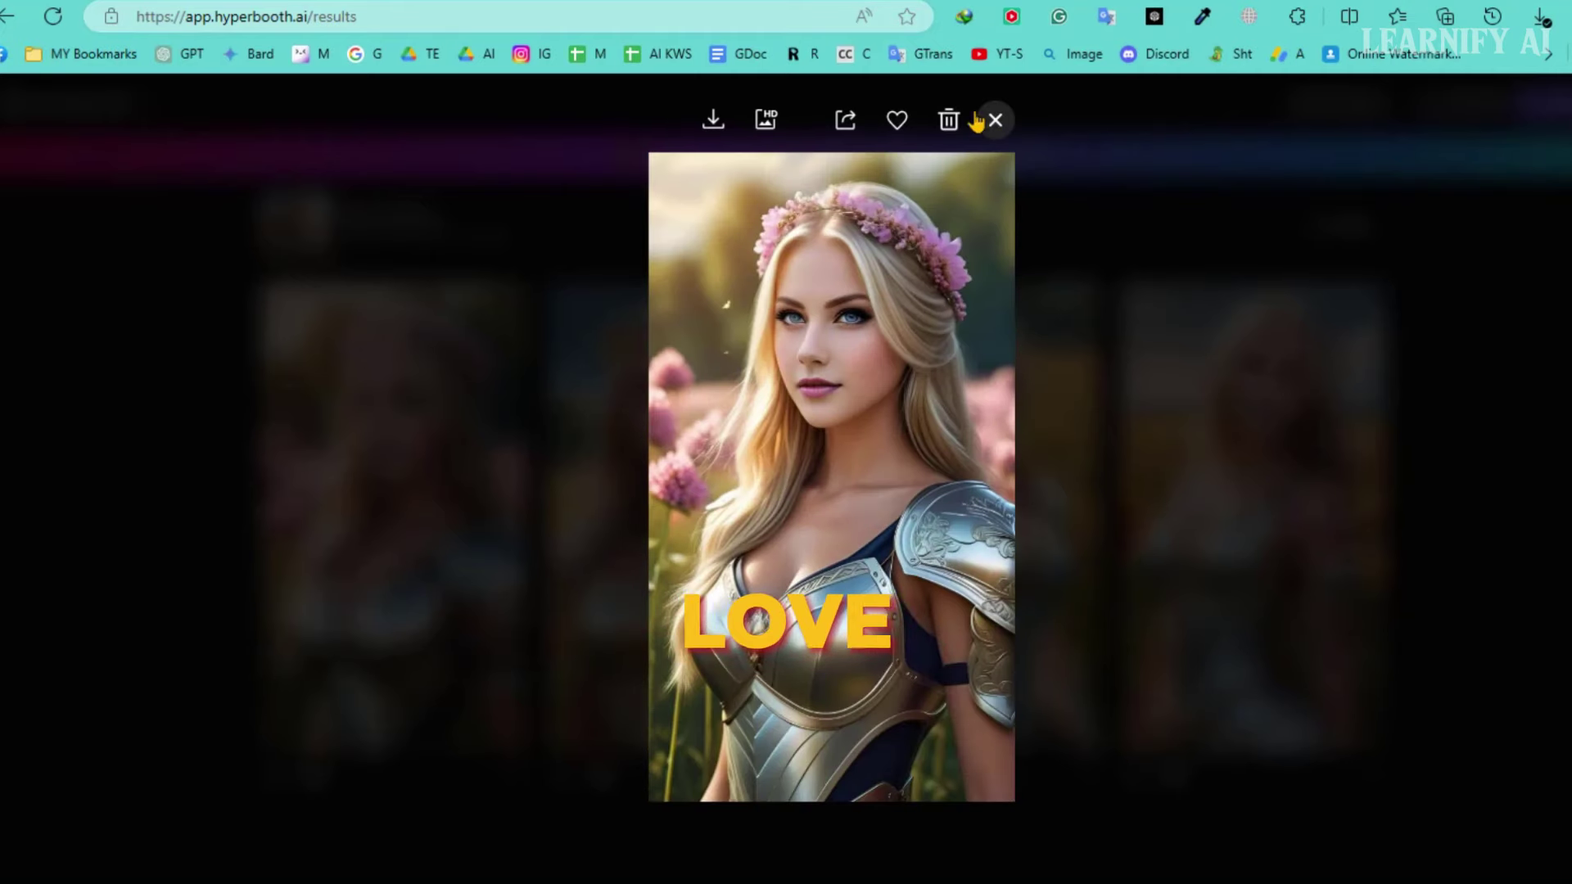
key("Left")
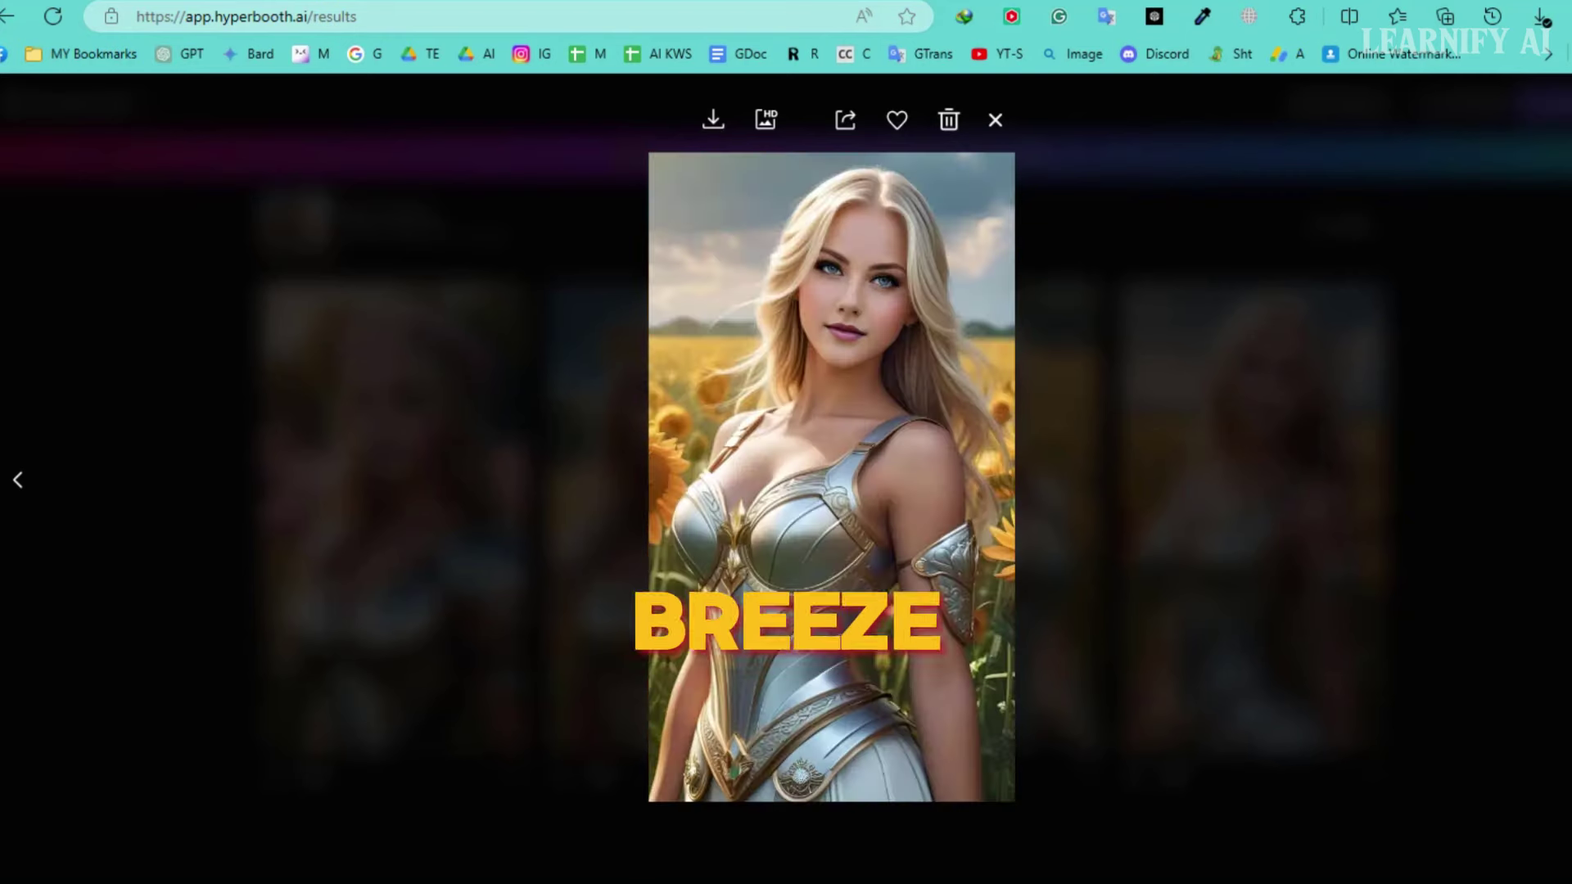
Download the sunflower-field photo as a JPG, upscale it to HD, and bring up its share options
left_click(713, 122)
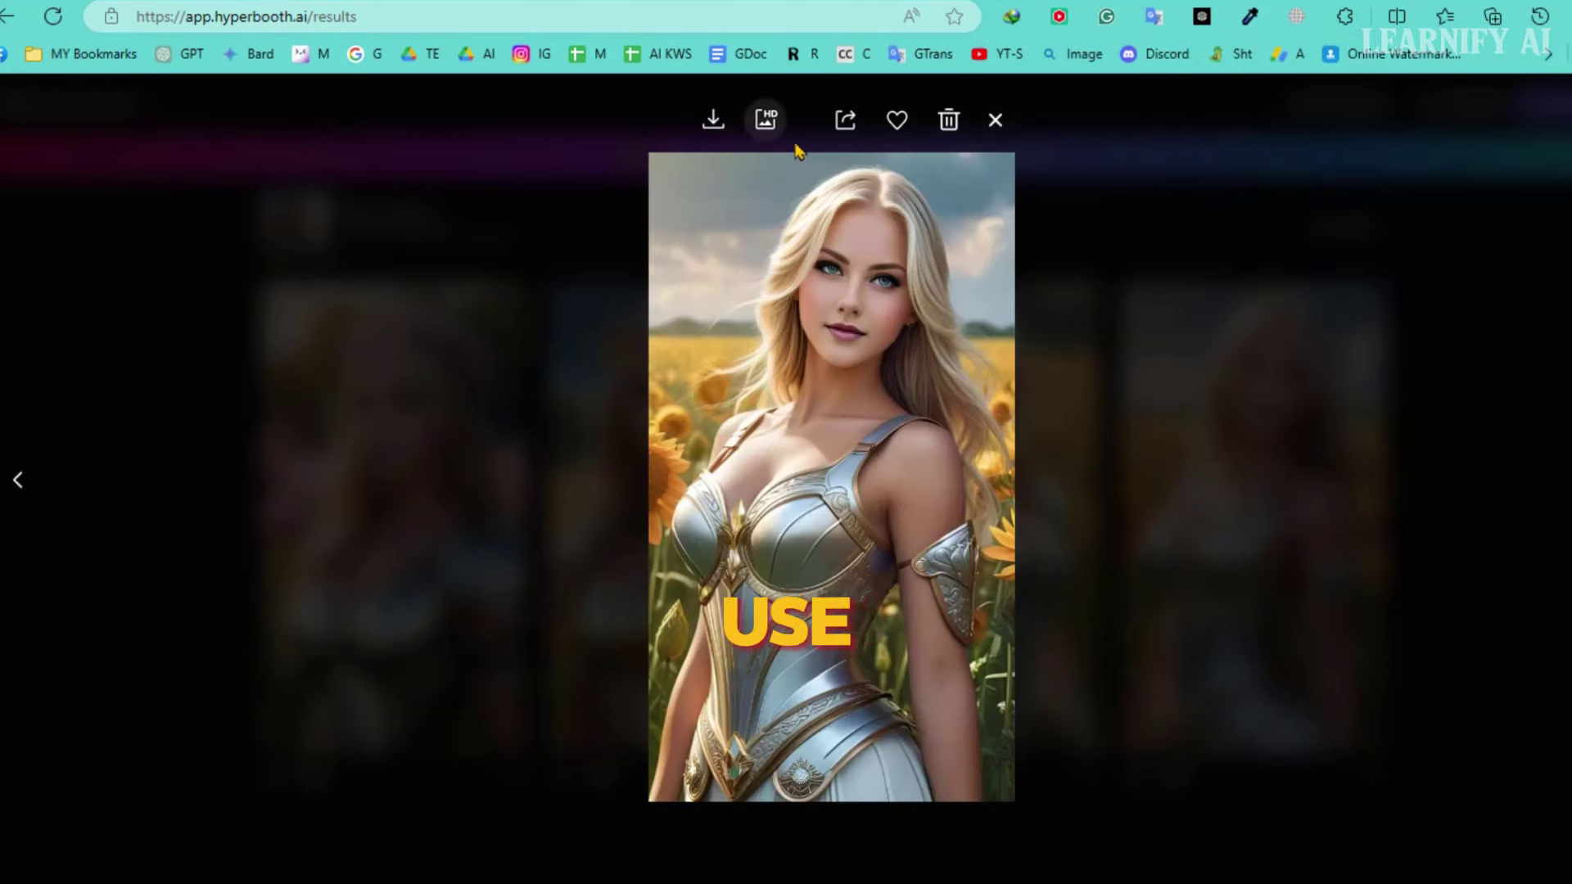
left_click(766, 123)
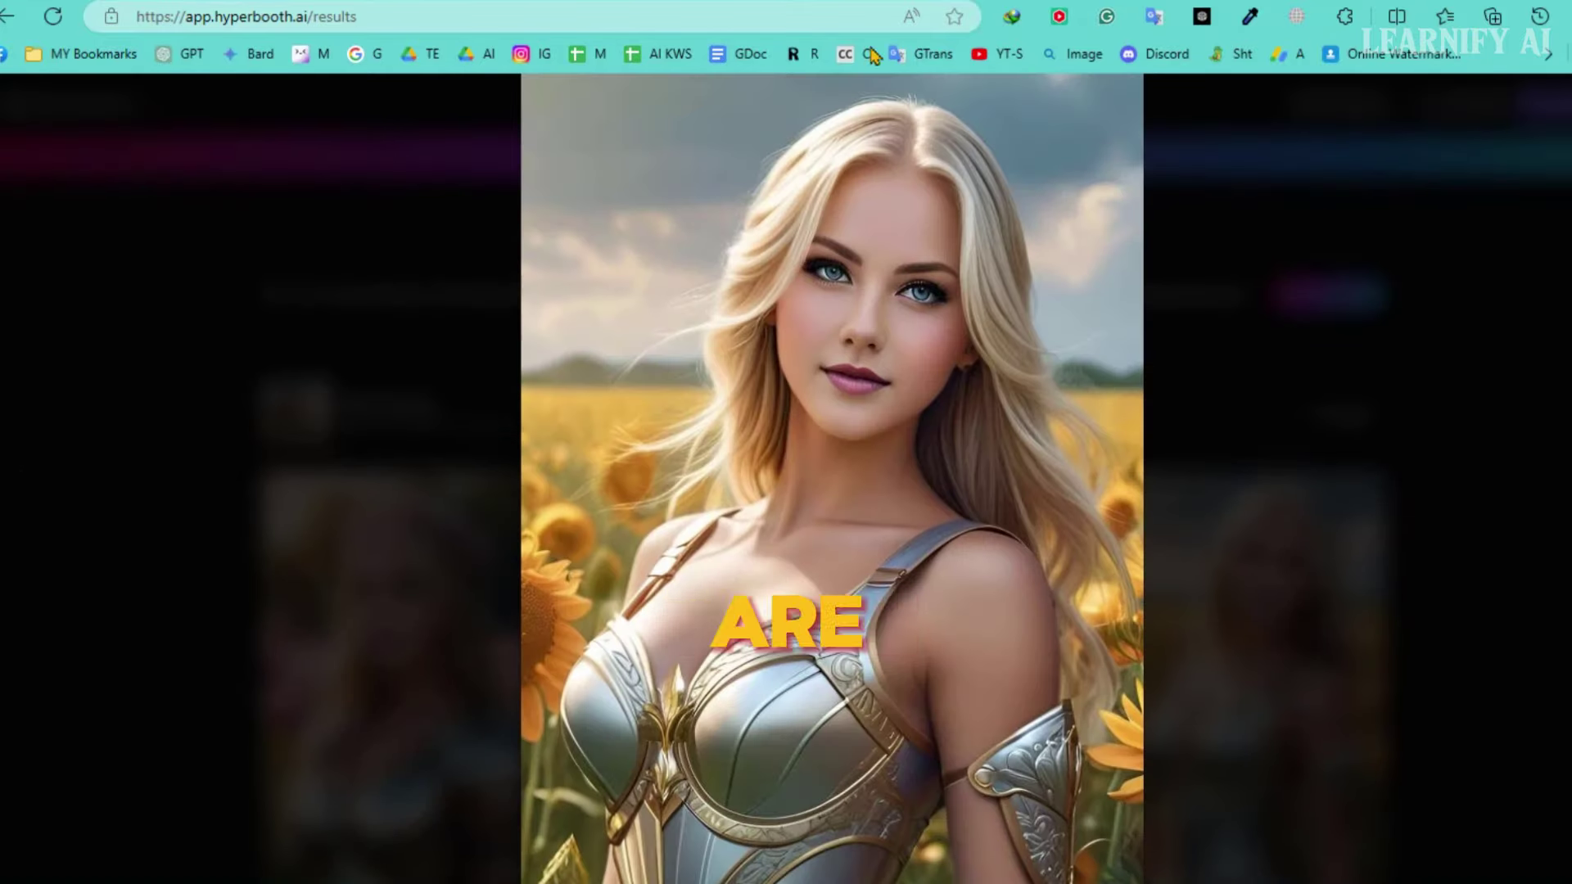
left_click(848, 123)
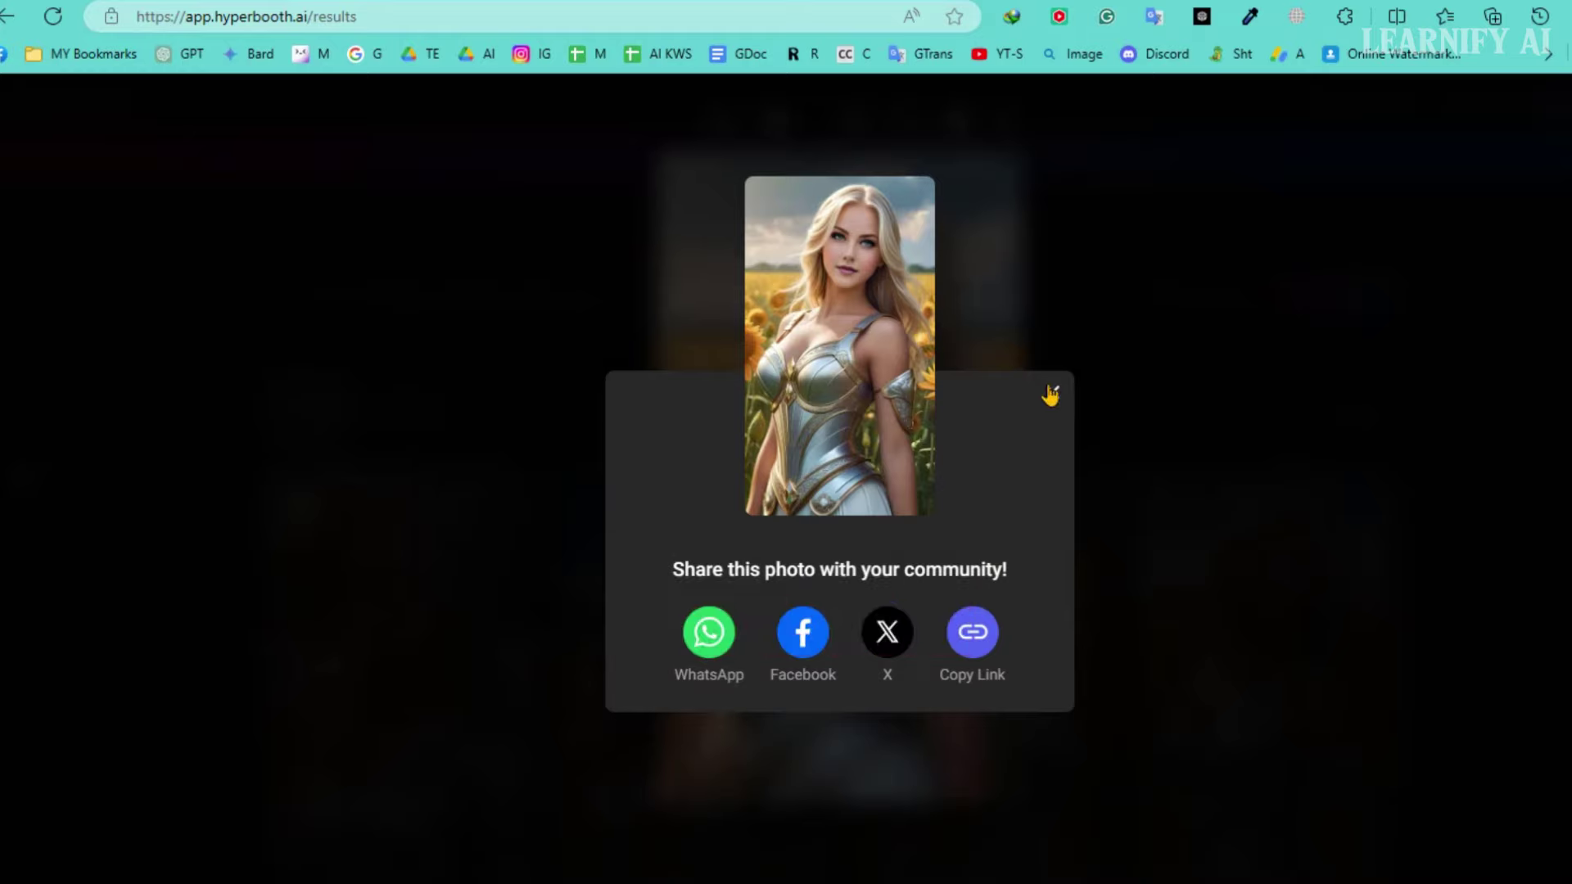
Dismiss the share options, cancel deleting the sunflower-field photo, and close the viewer
left_click(1052, 392)
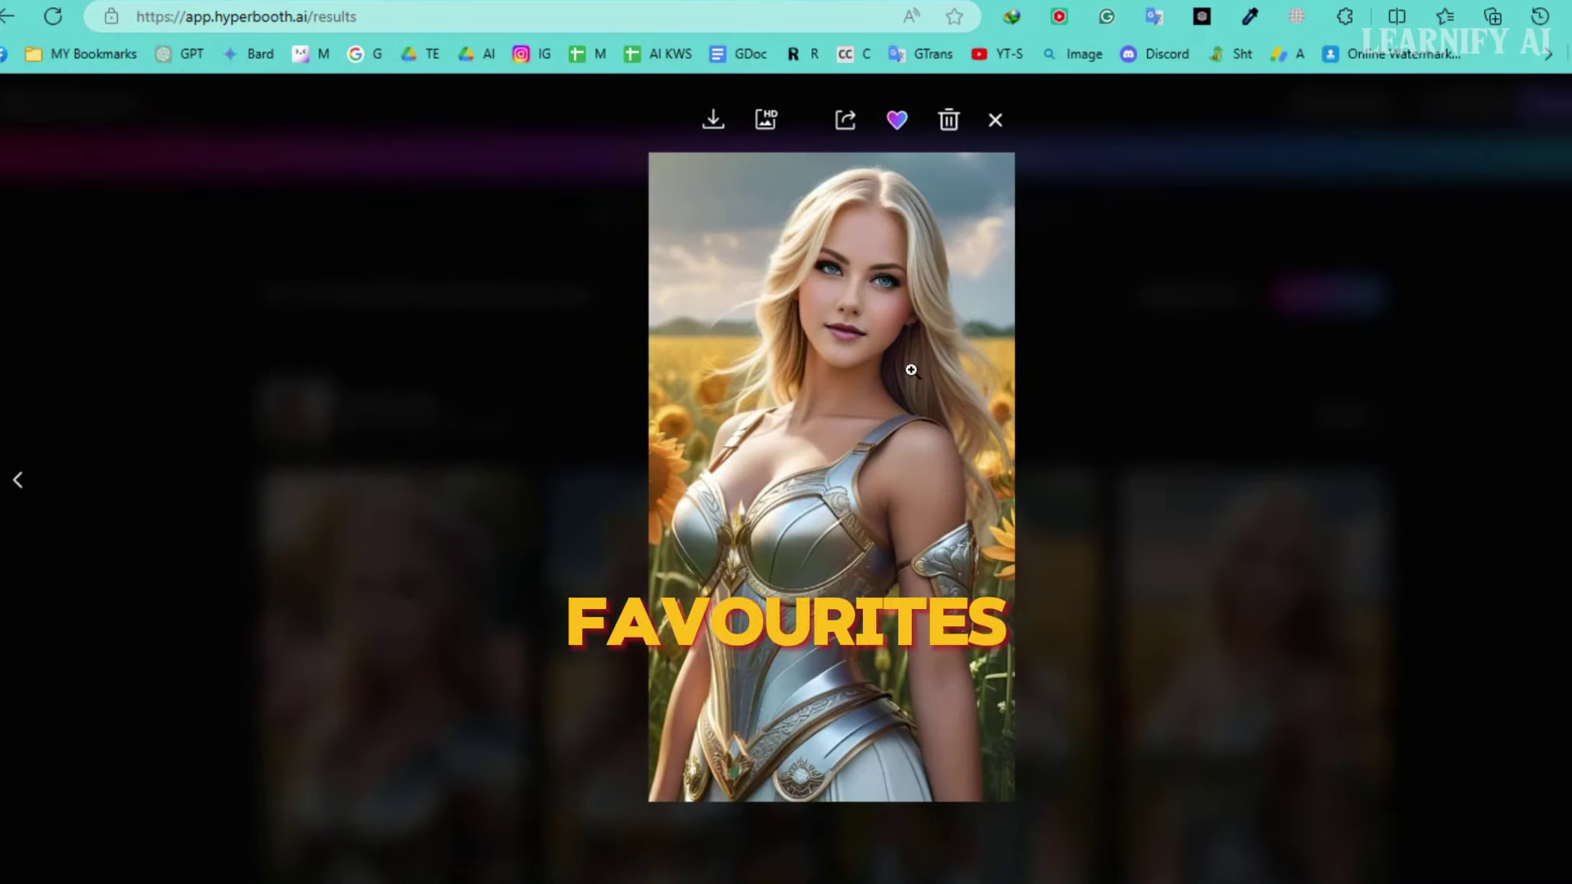
left_click(947, 129)
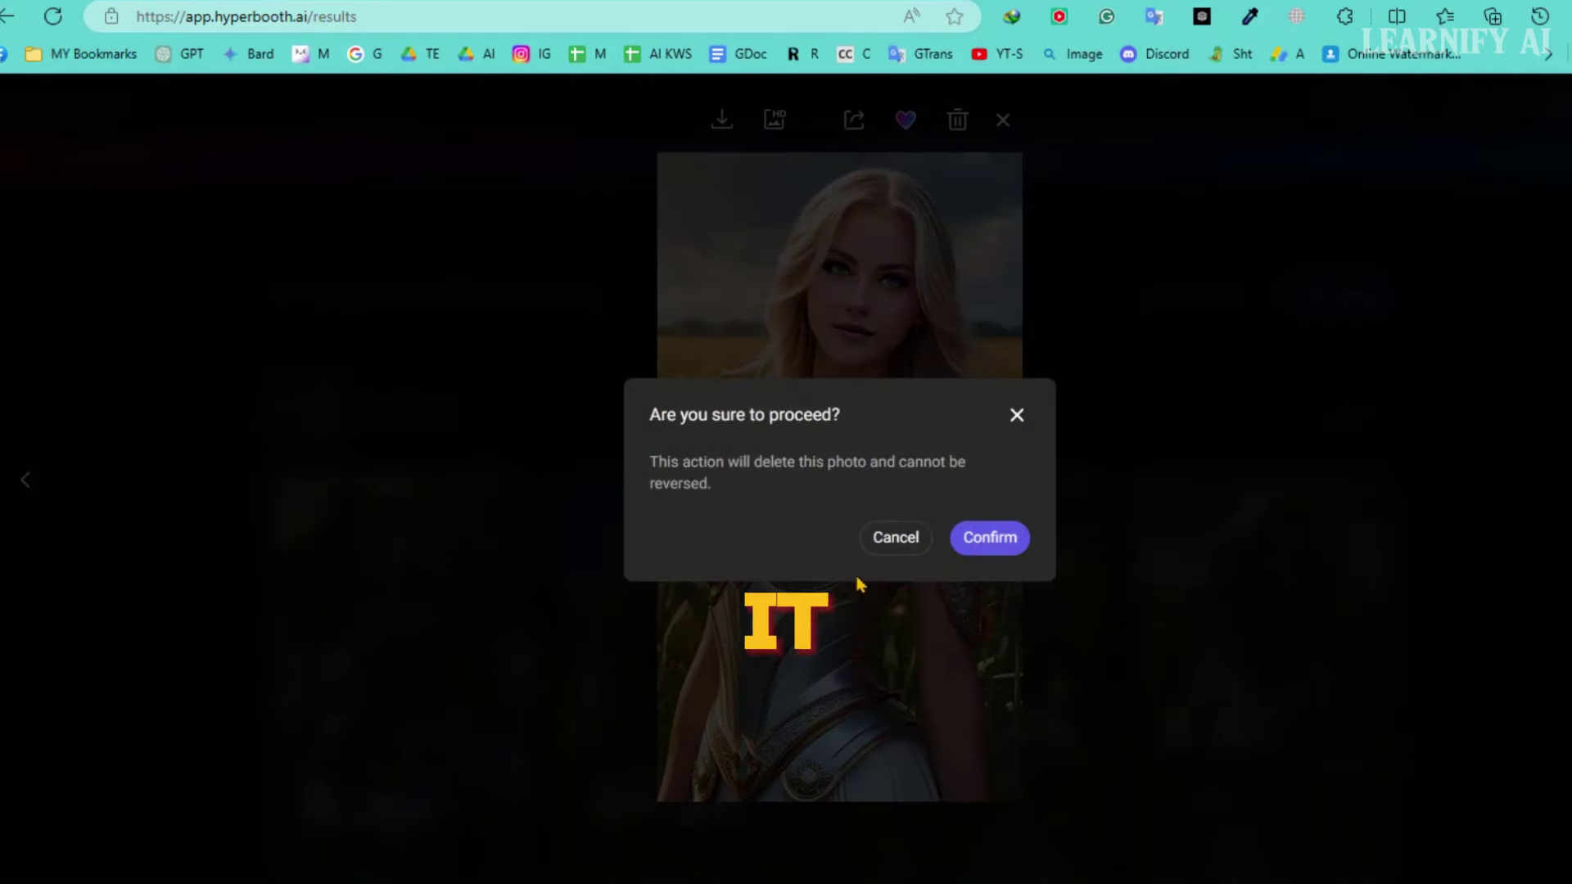
left_click(896, 541)
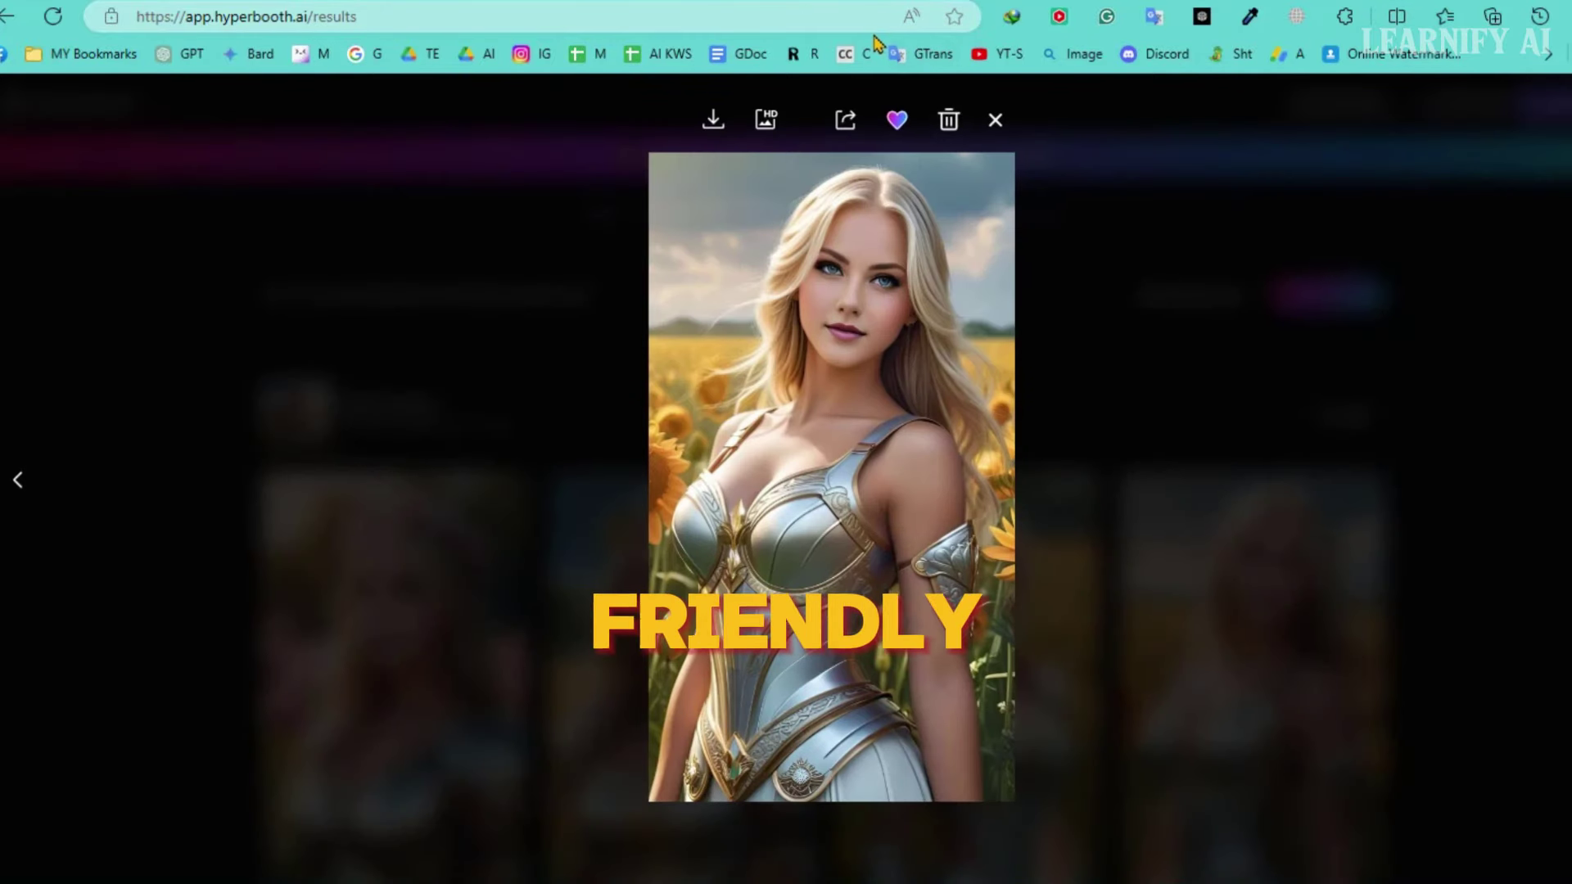
left_click(995, 122)
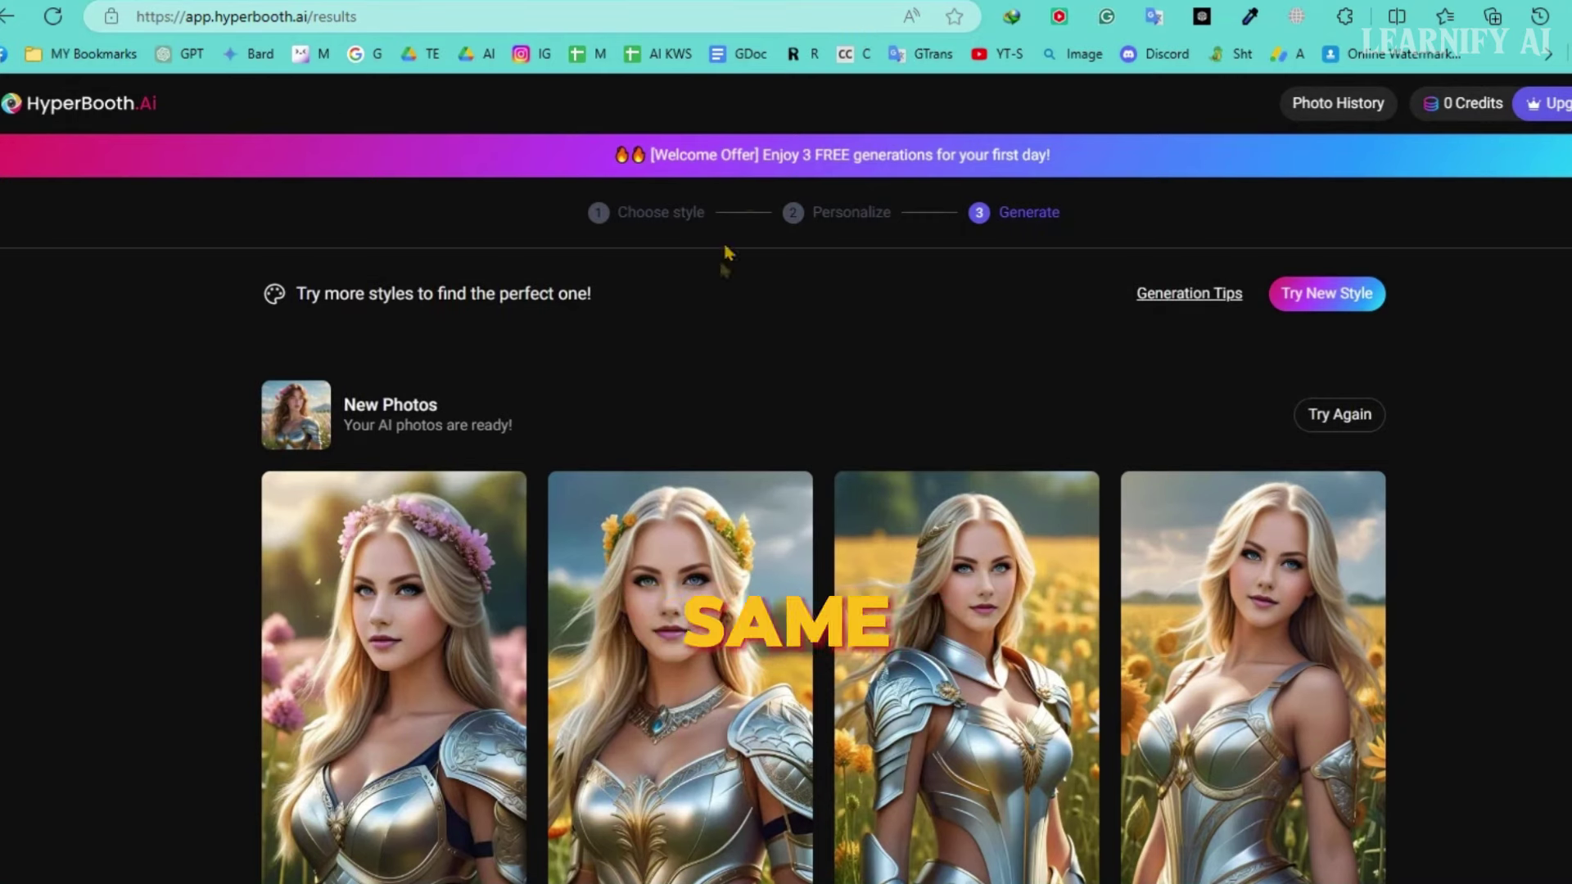
Return to the style gallery and filter it to the Royal category
left_click(1327, 300)
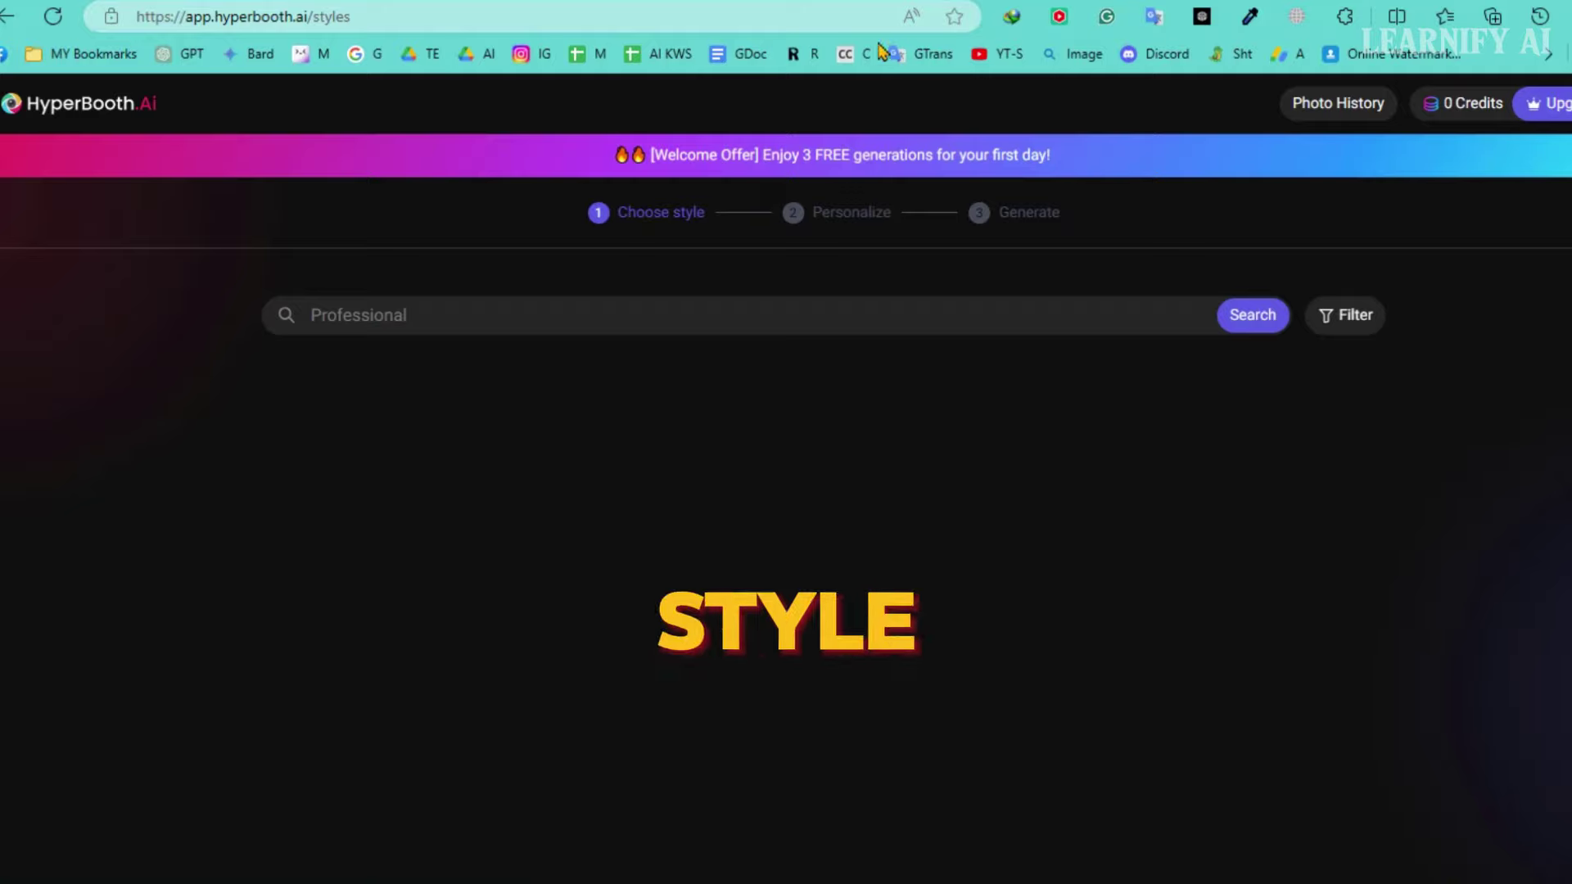
scroll(823, 525, "down", 7)
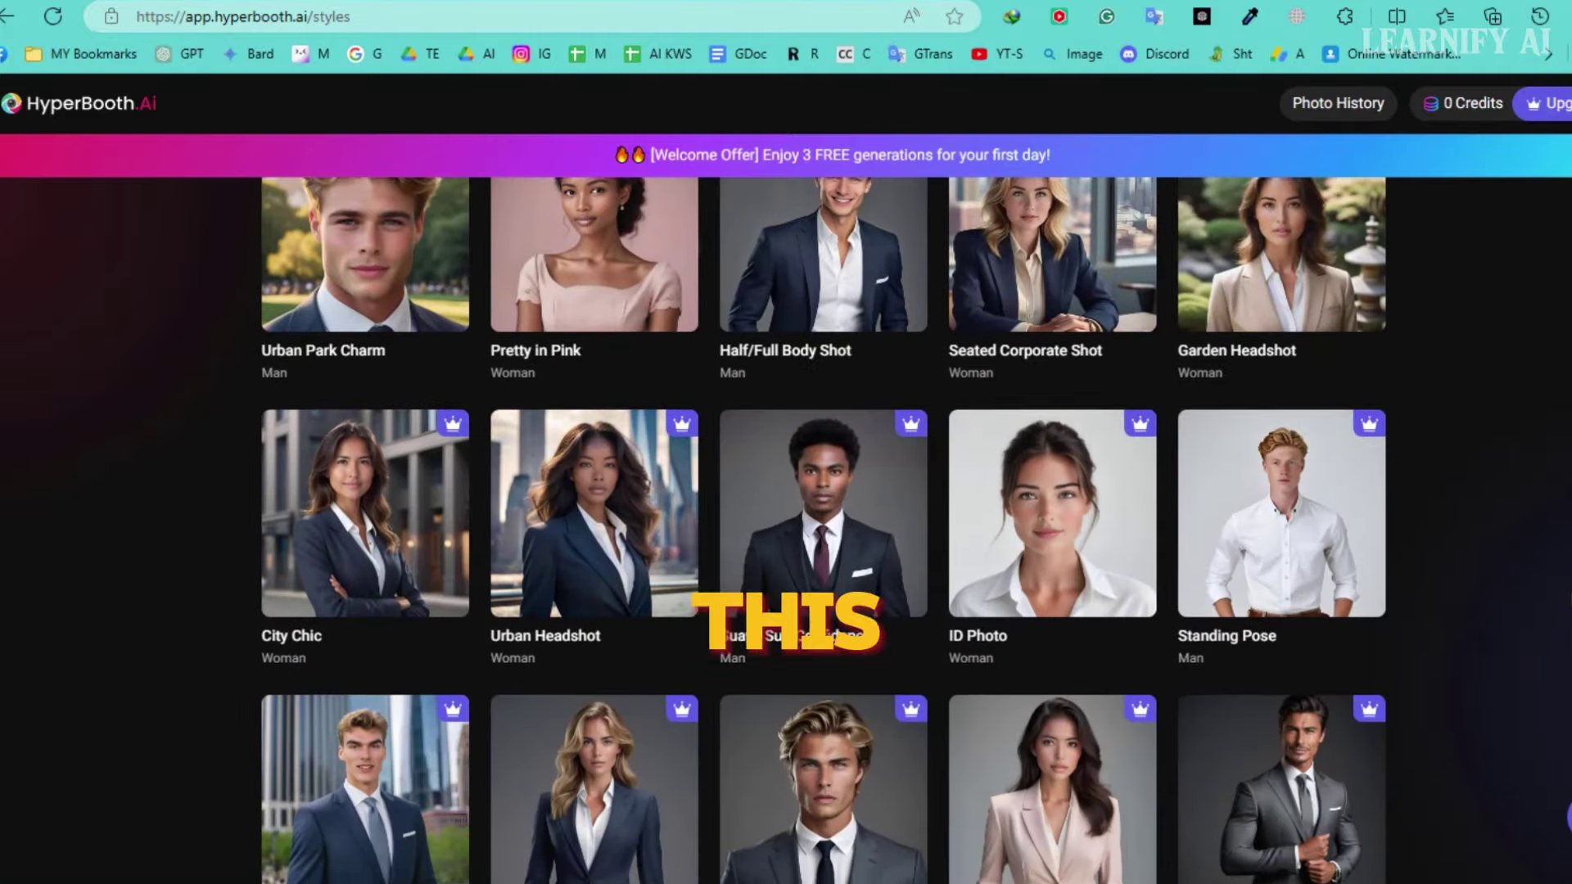
scroll(1202, 378, "down", 3)
scroll(1201, 378, "up", 10)
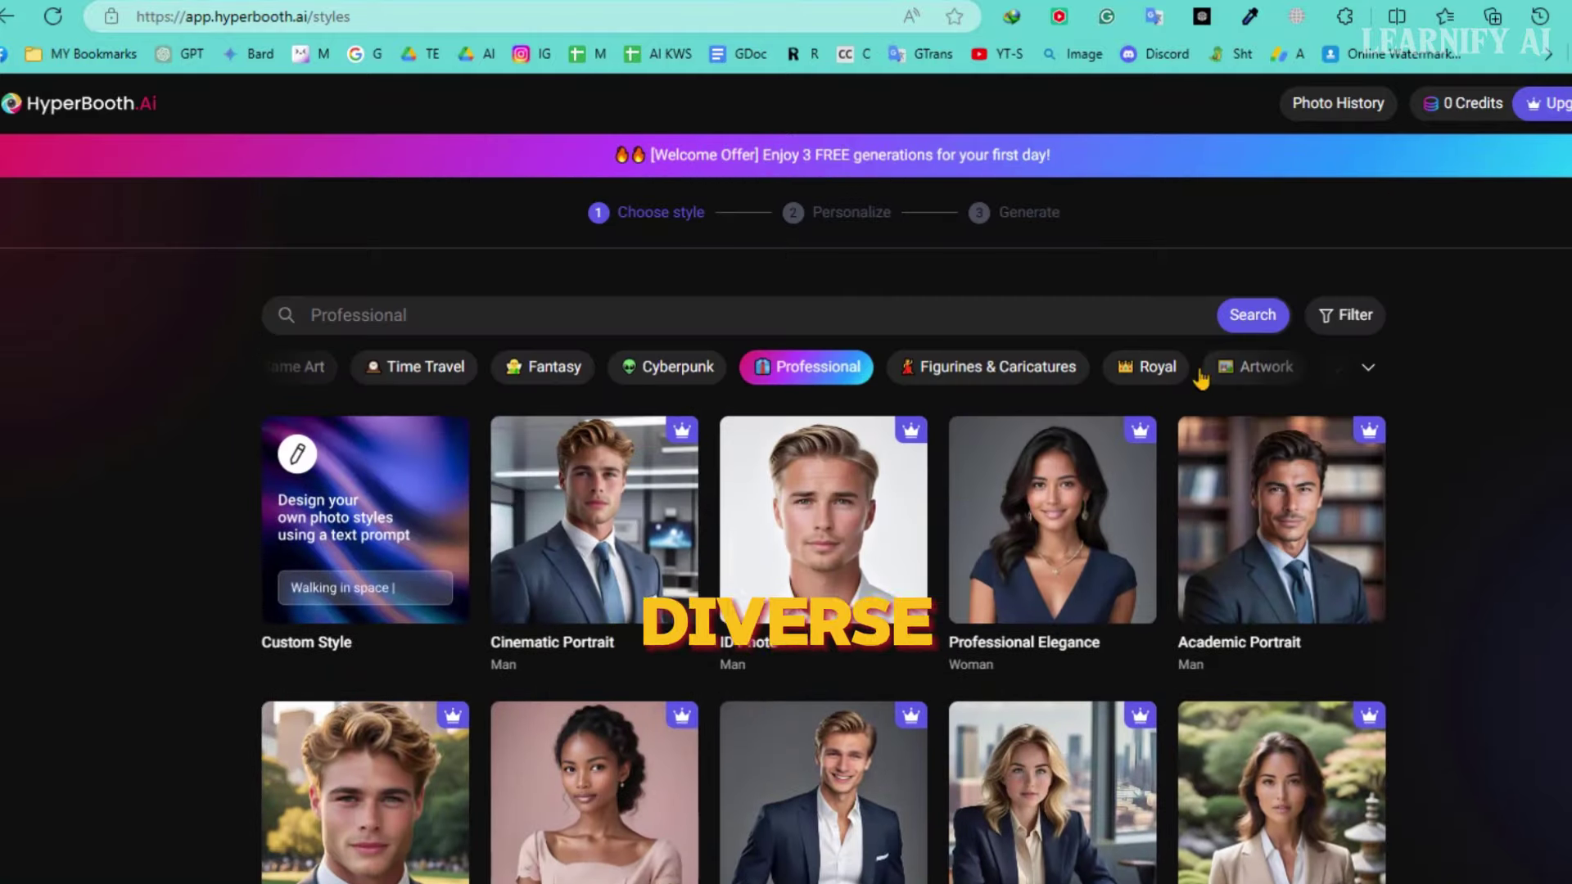
left_click(1146, 369)
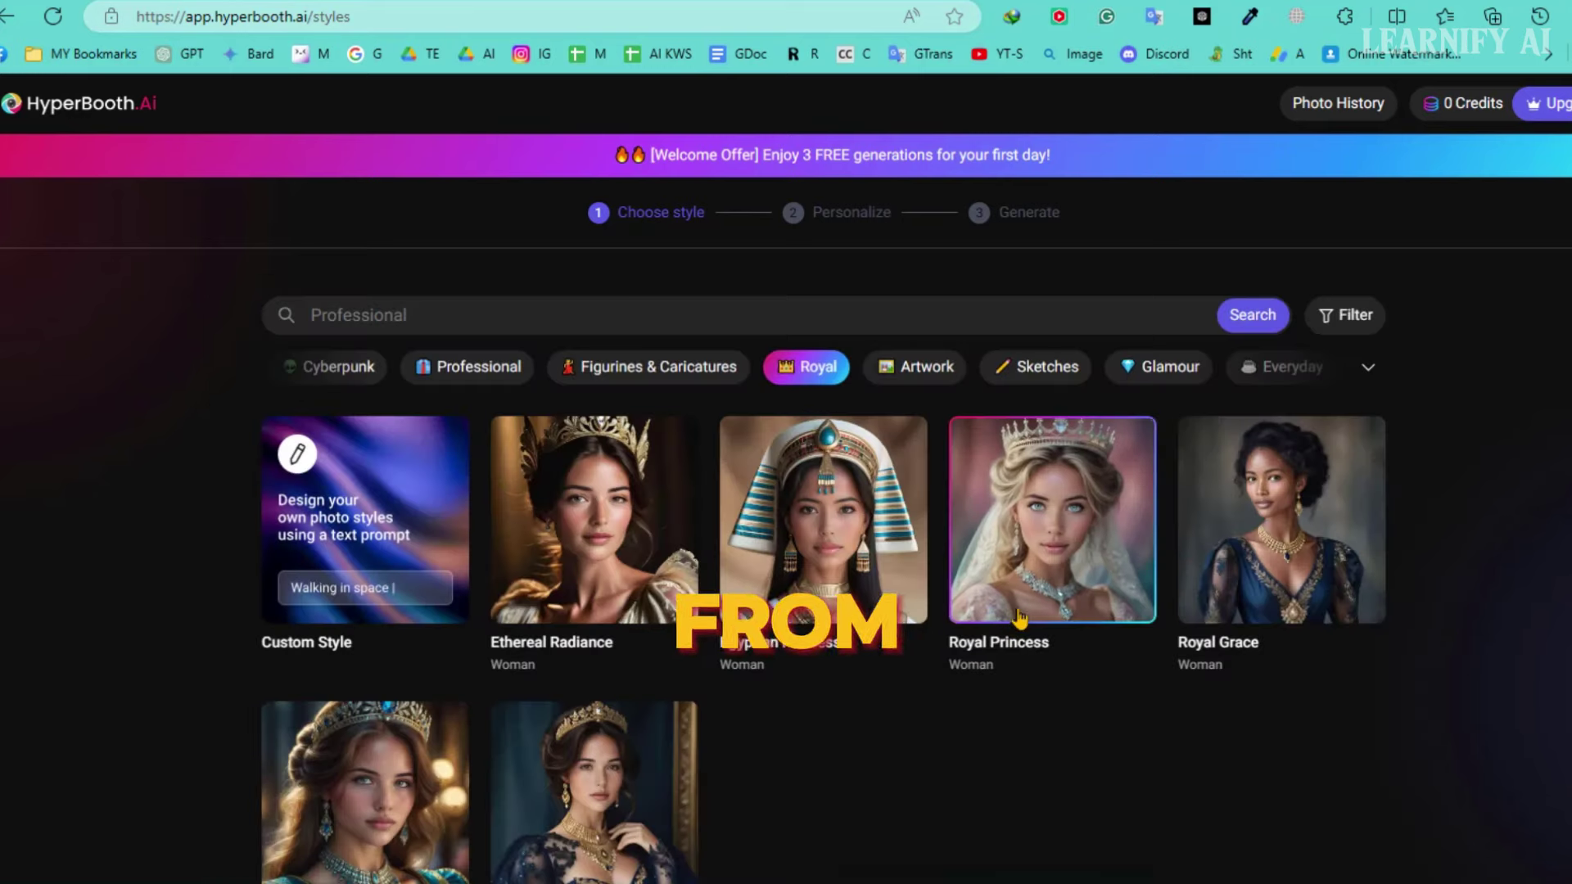
scroll(1094, 710, "down", 1)
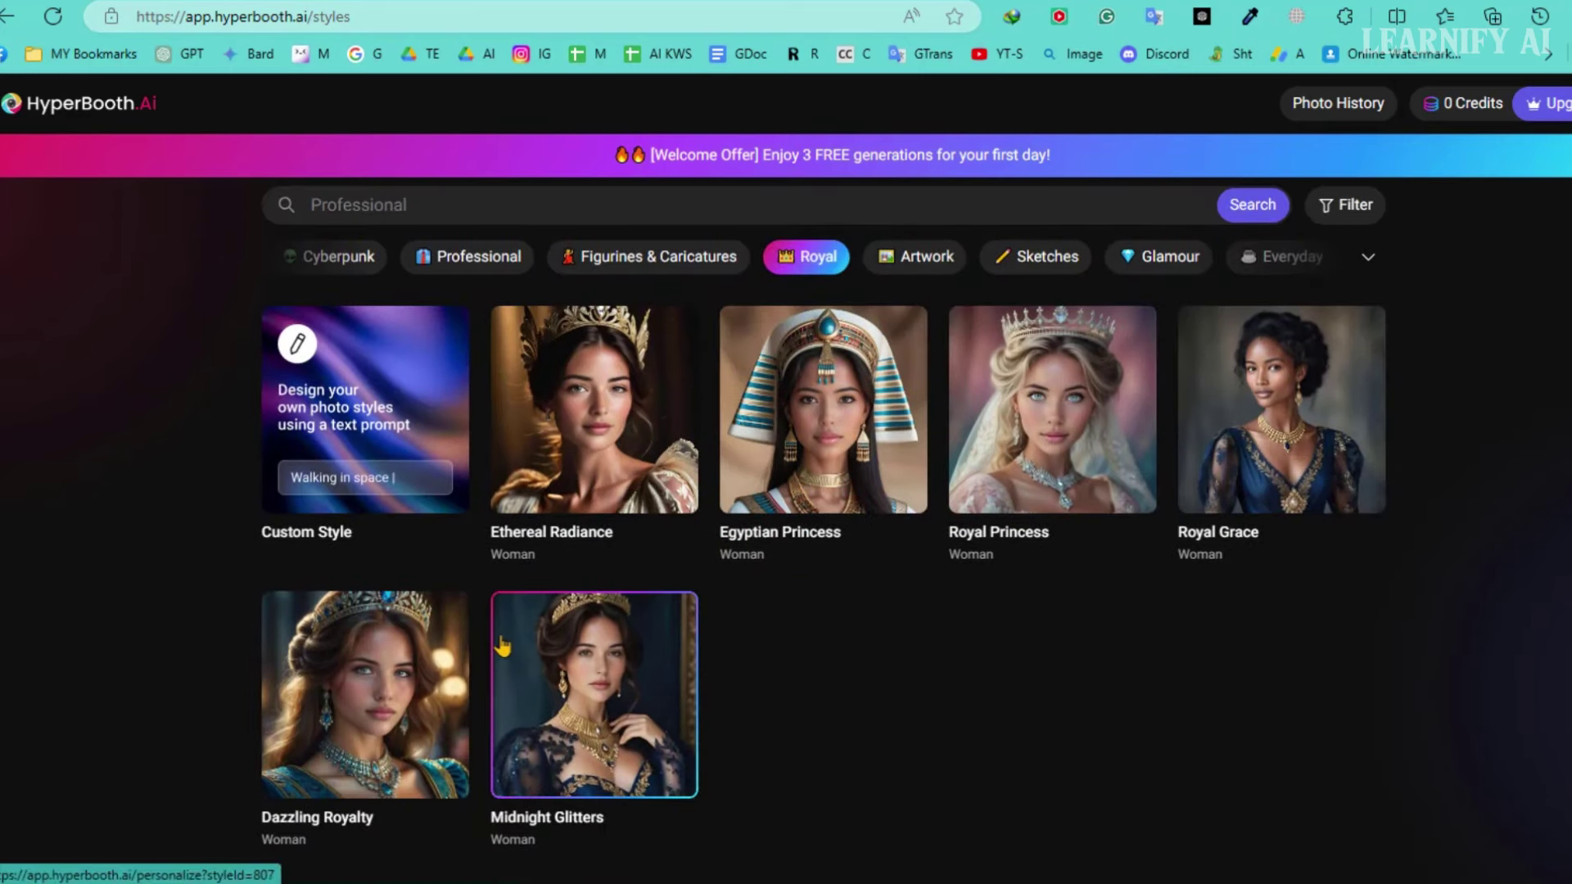
Pick Midnight Glitters, reuse the recent blonde-woman portrait, set 1:1, and generate
left_click(583, 665)
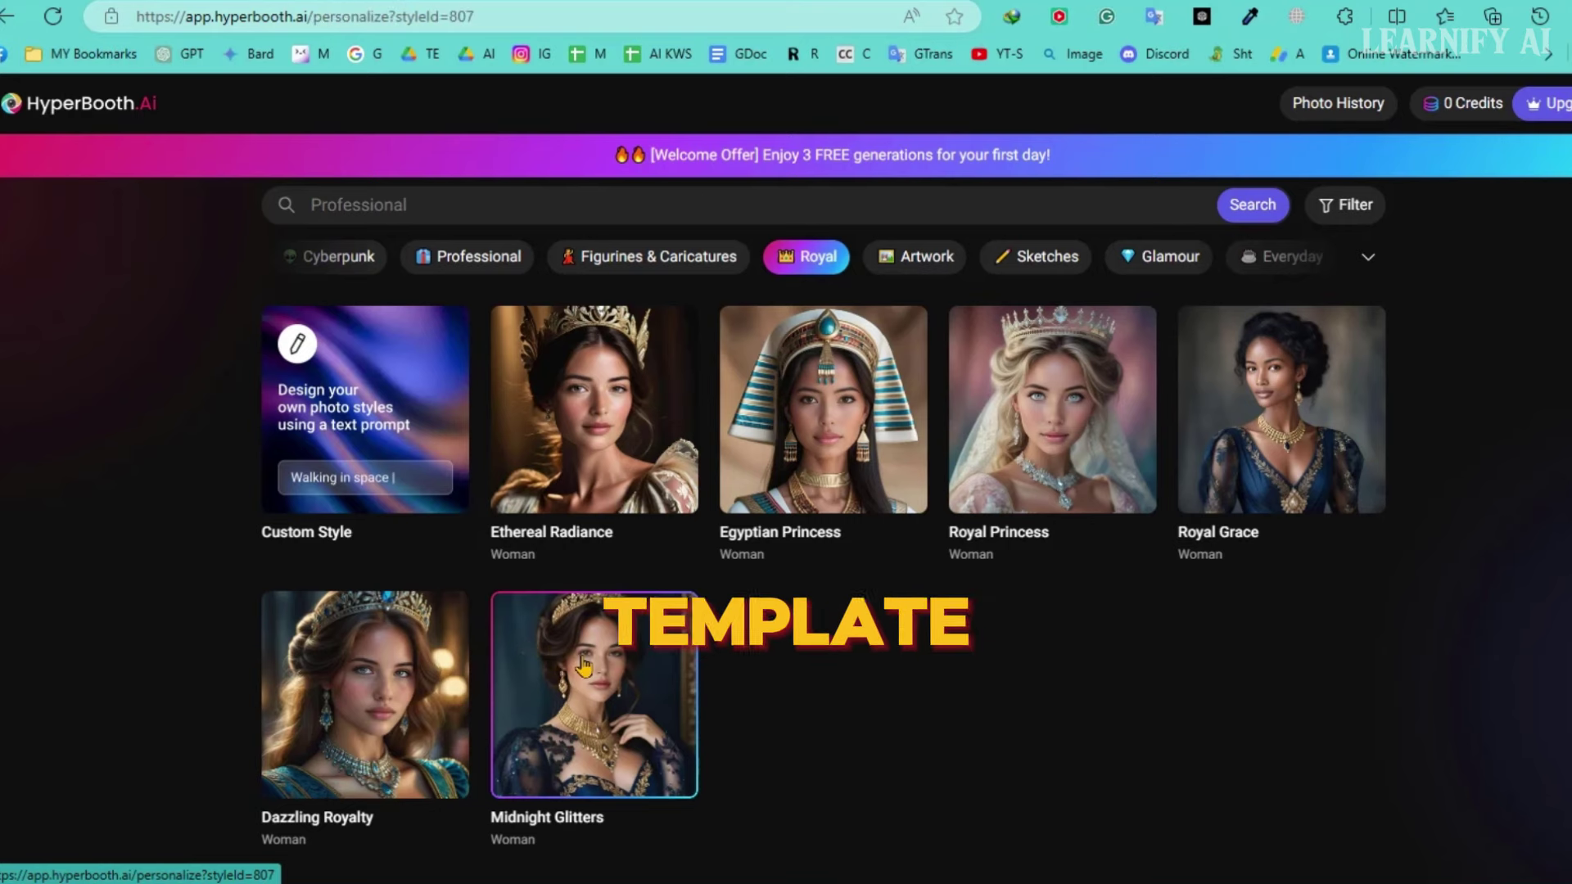
left_click(746, 536)
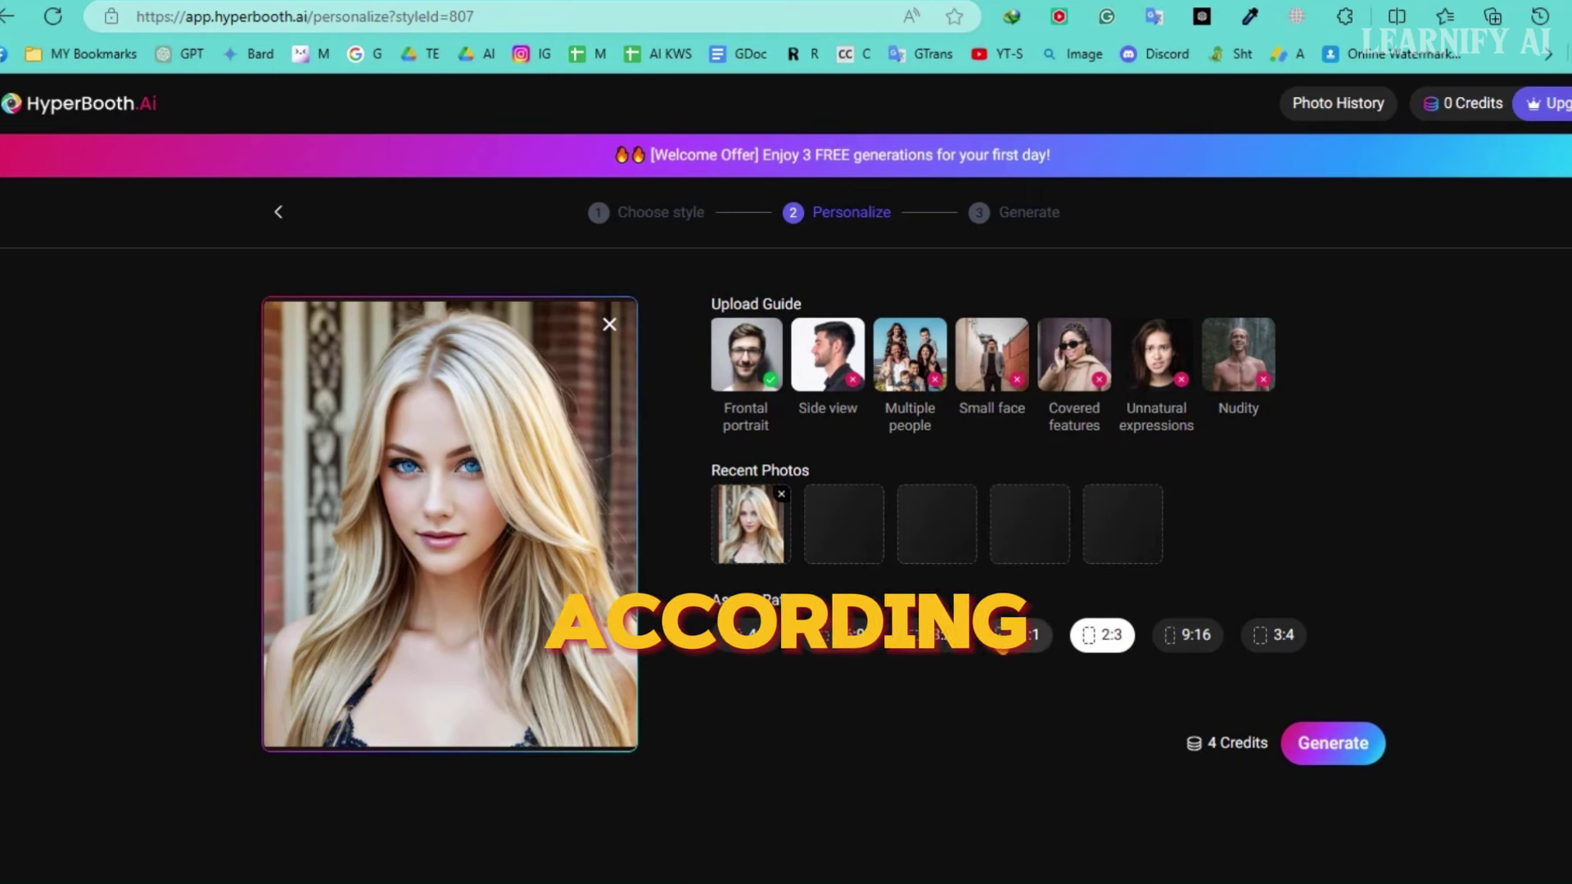
left_click(1001, 639)
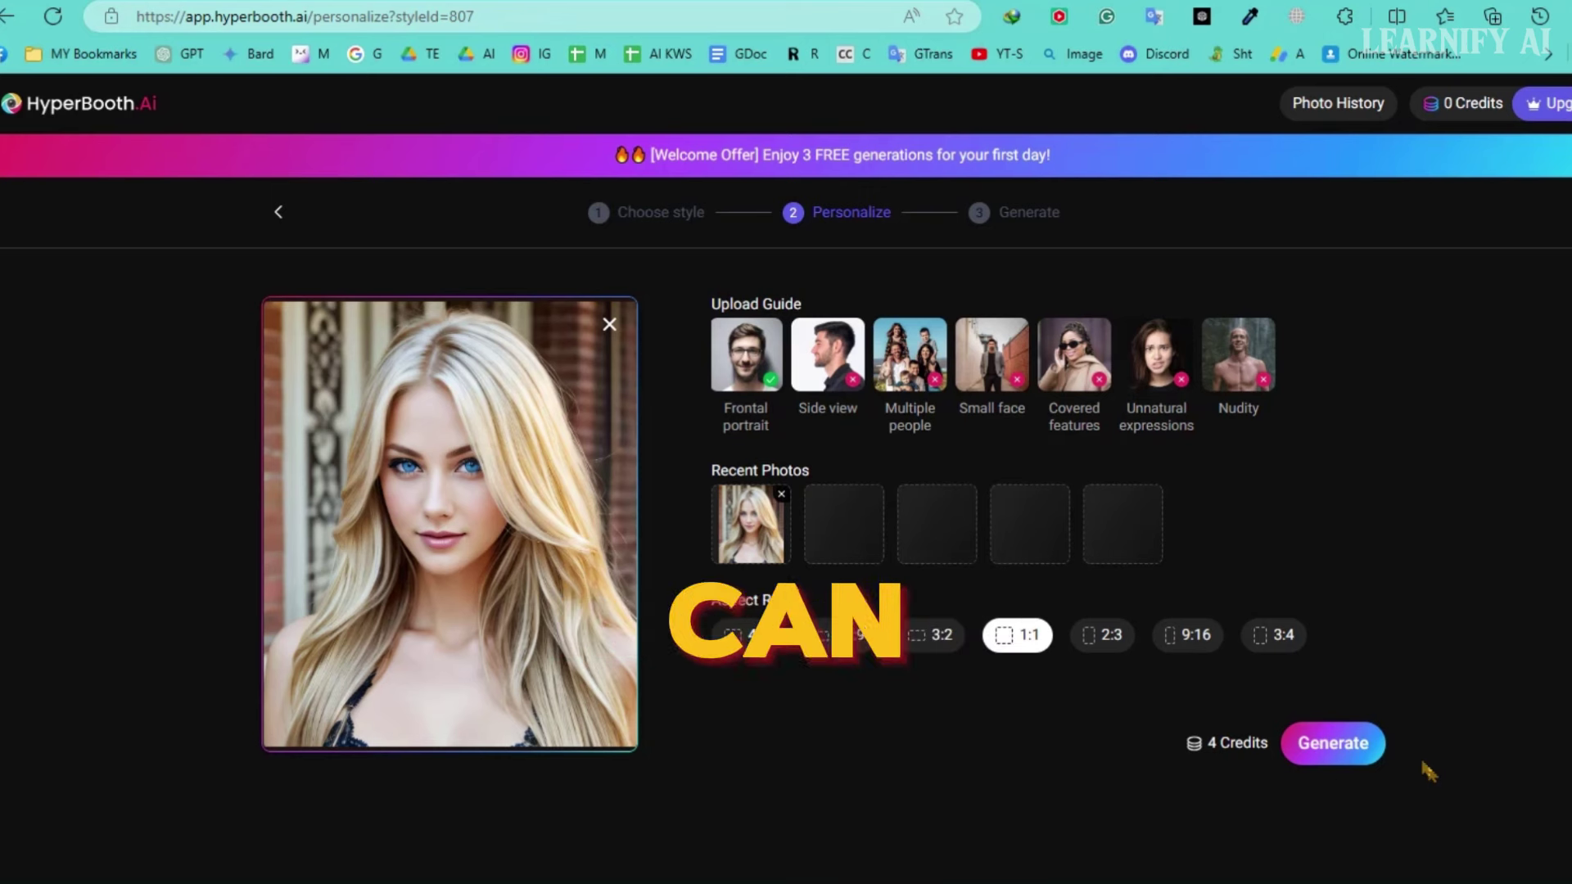
left_click(1335, 744)
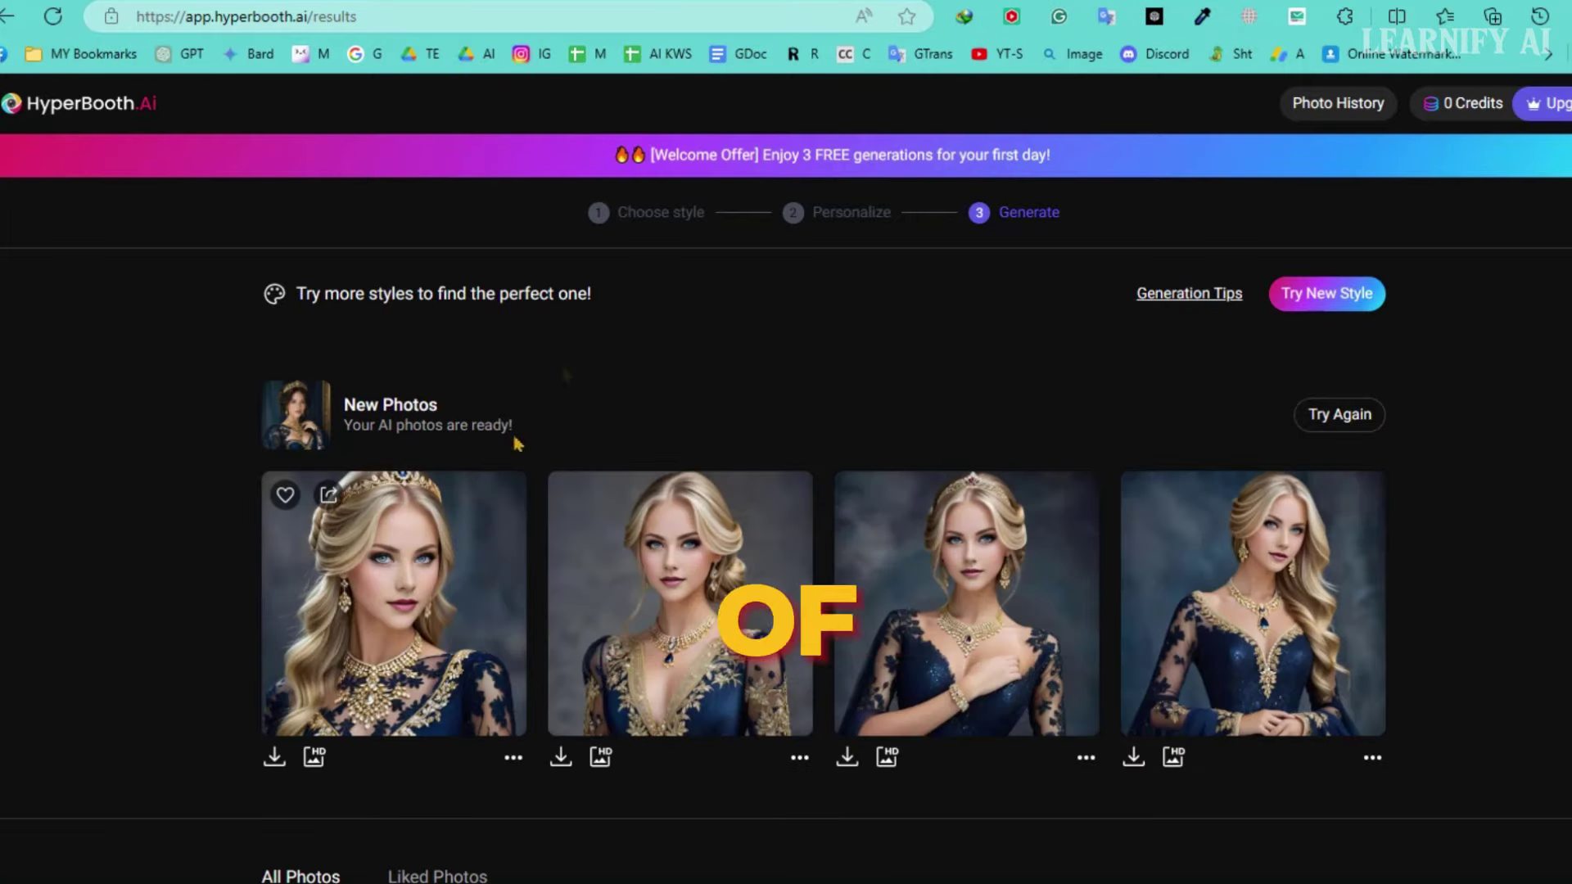
Enlarge and view all four navy-gown Midnight Glitters portraits, then close the viewer
left_click(511, 487)
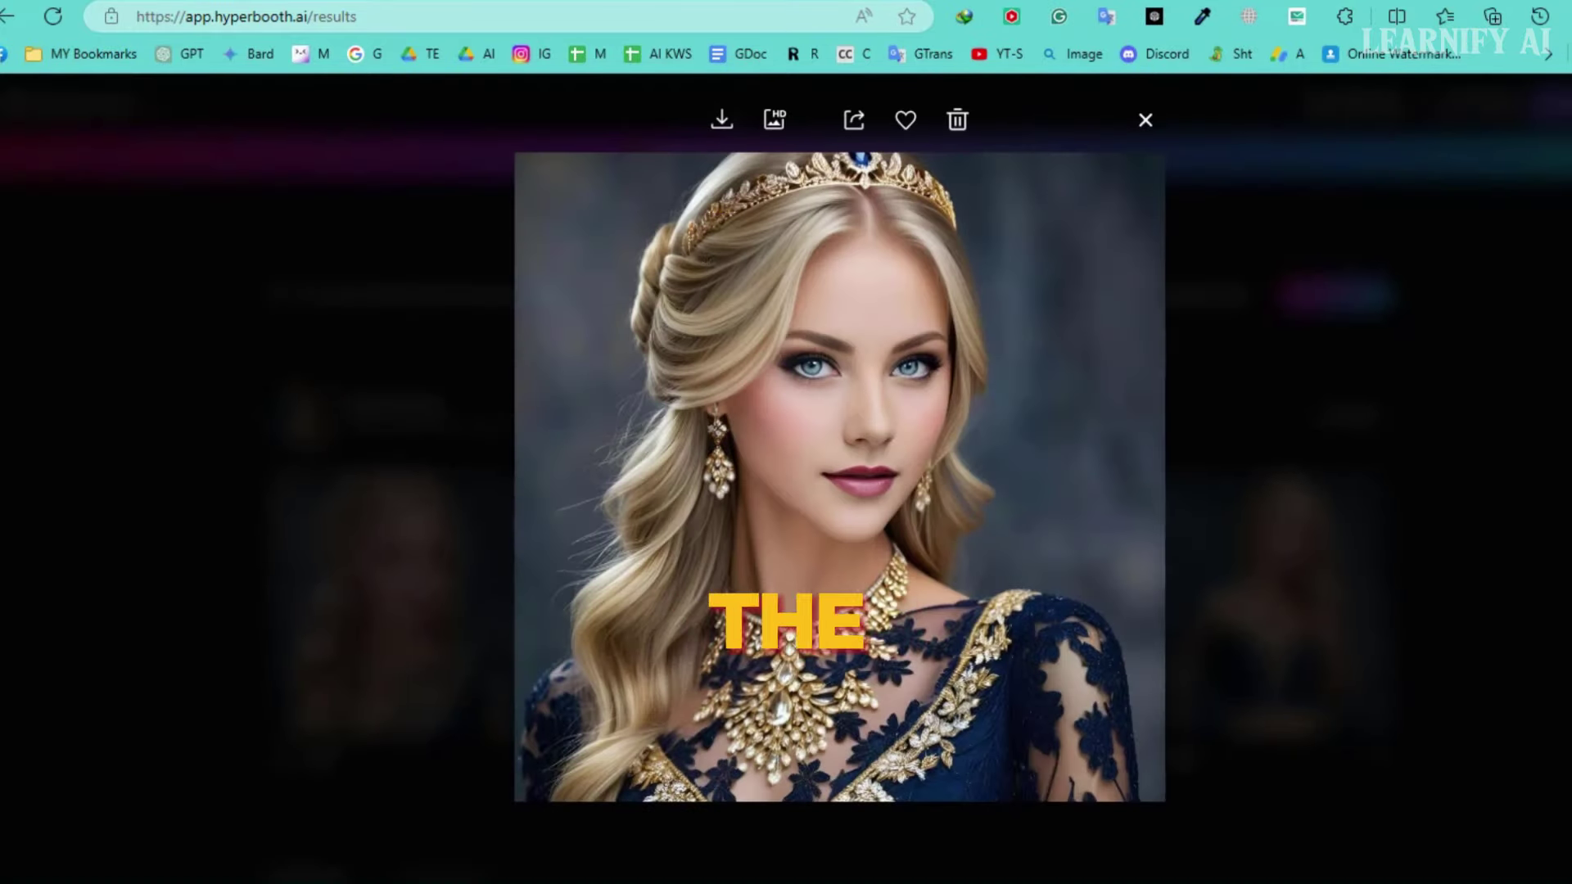
key("Right")
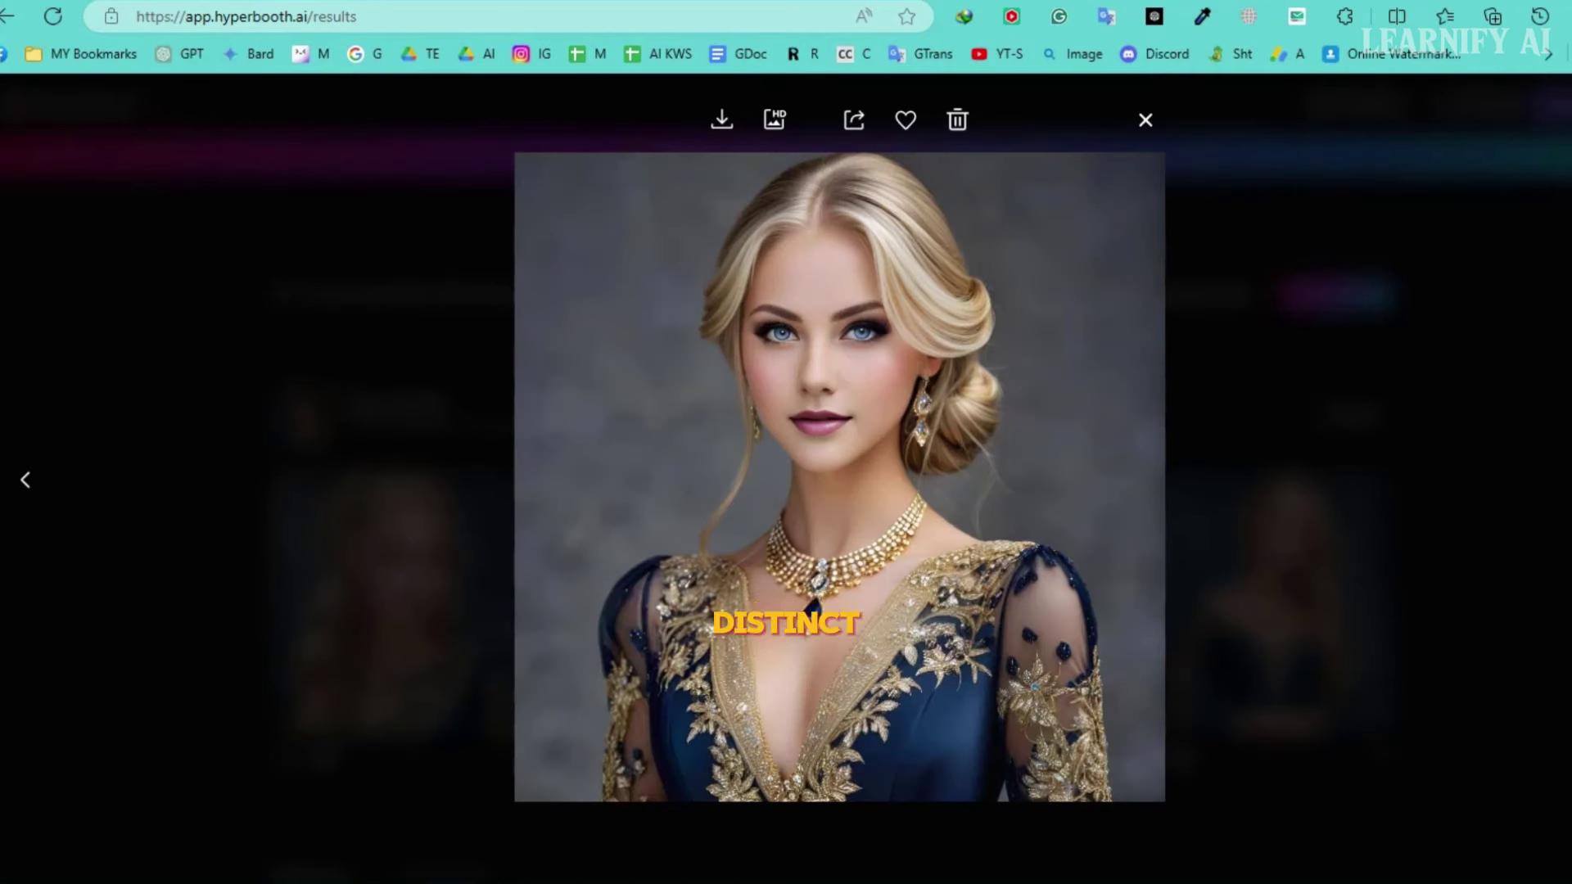
key("Right")
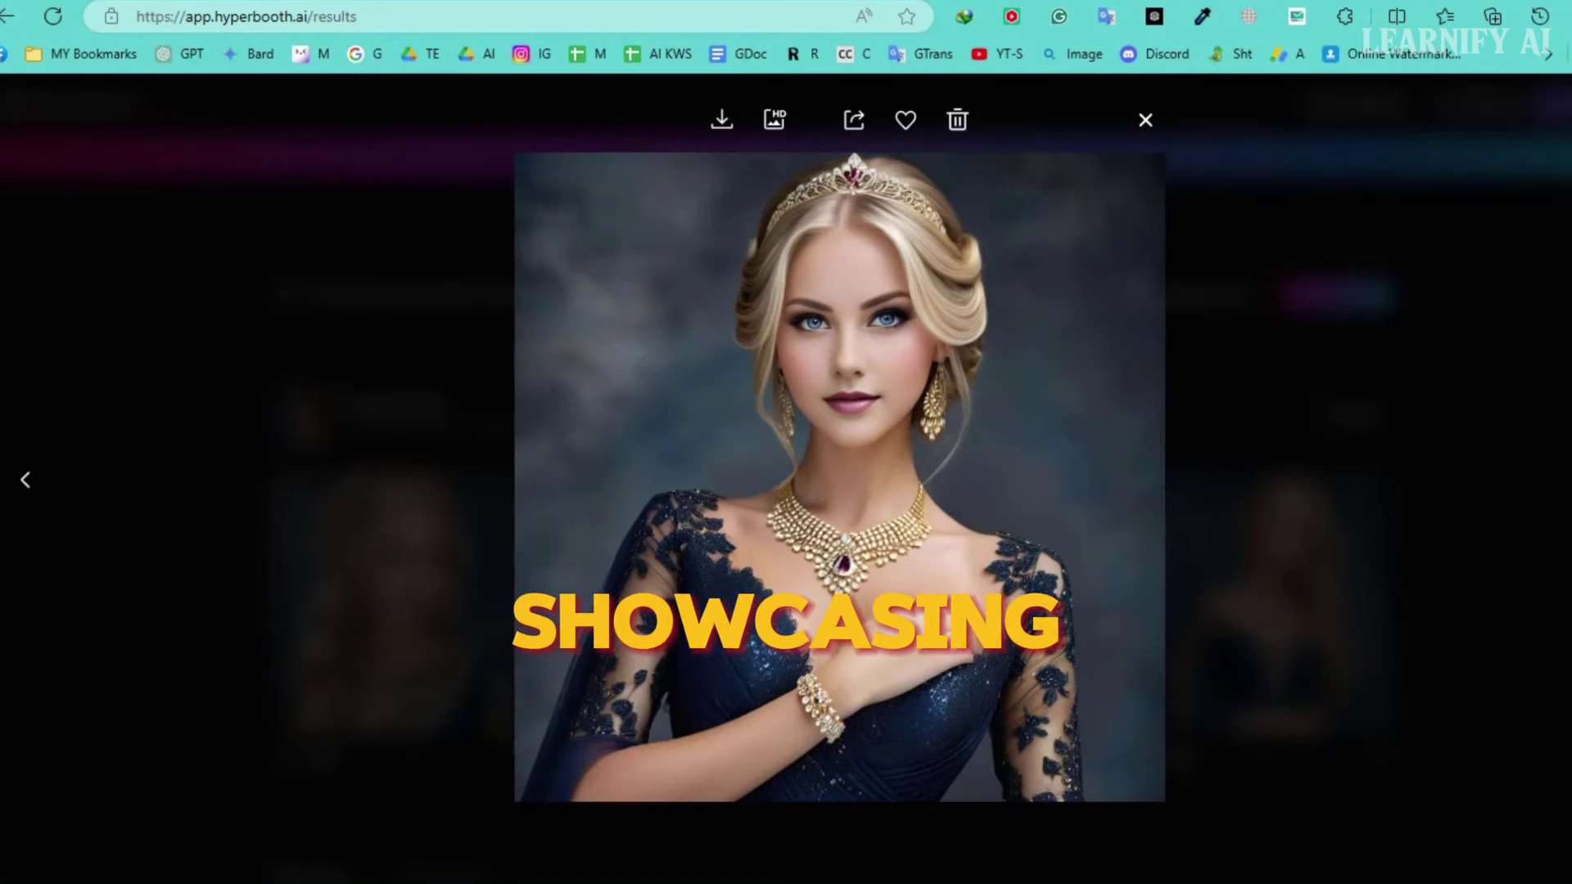
key("Right")
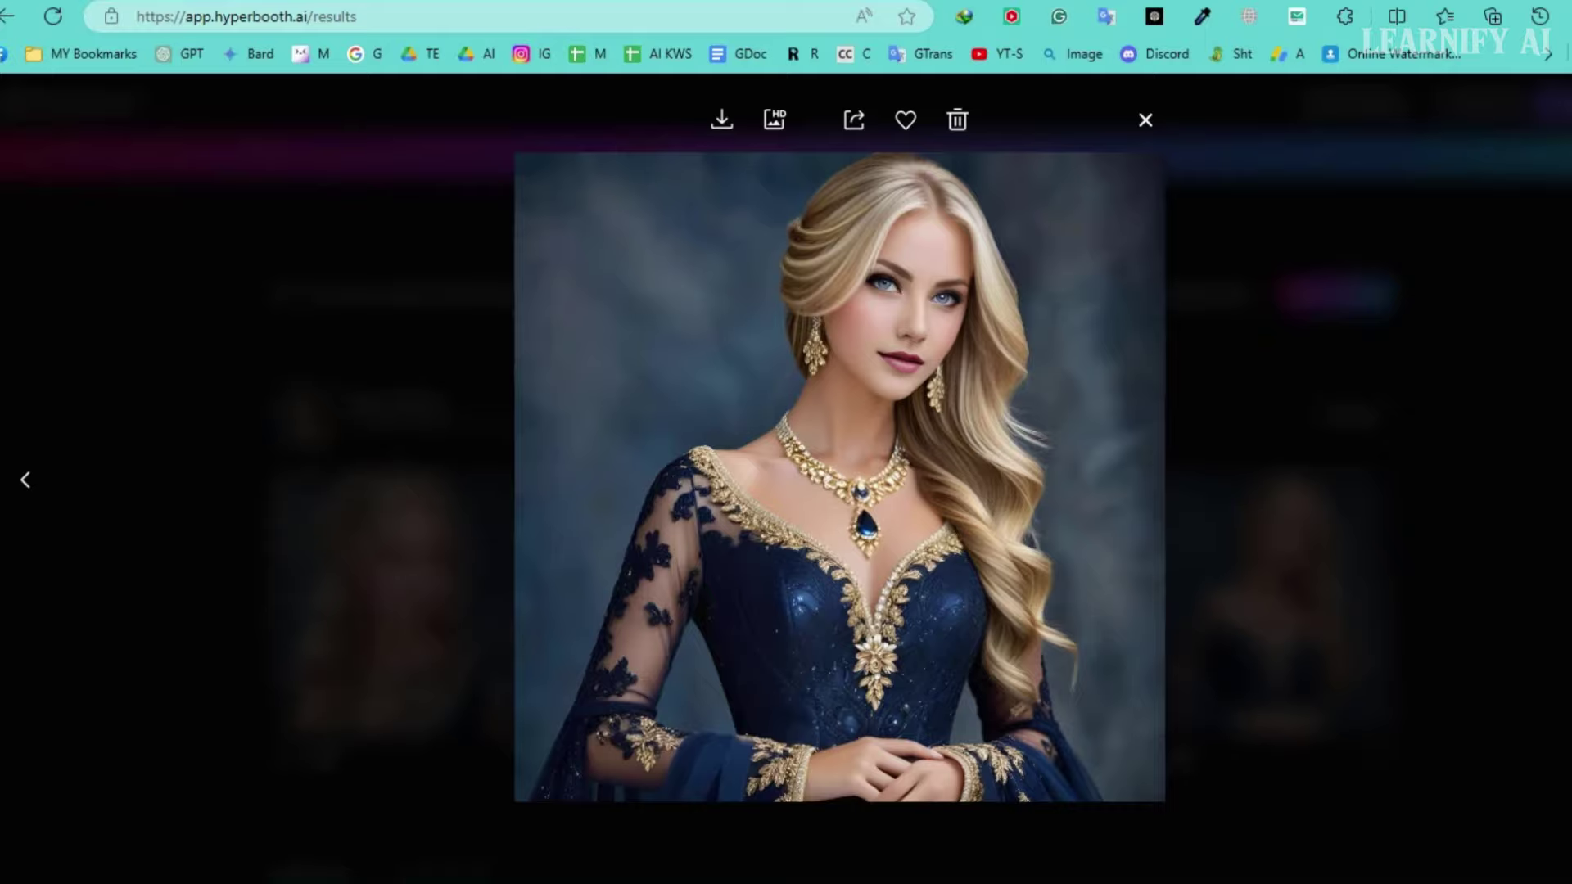
left_click(1146, 121)
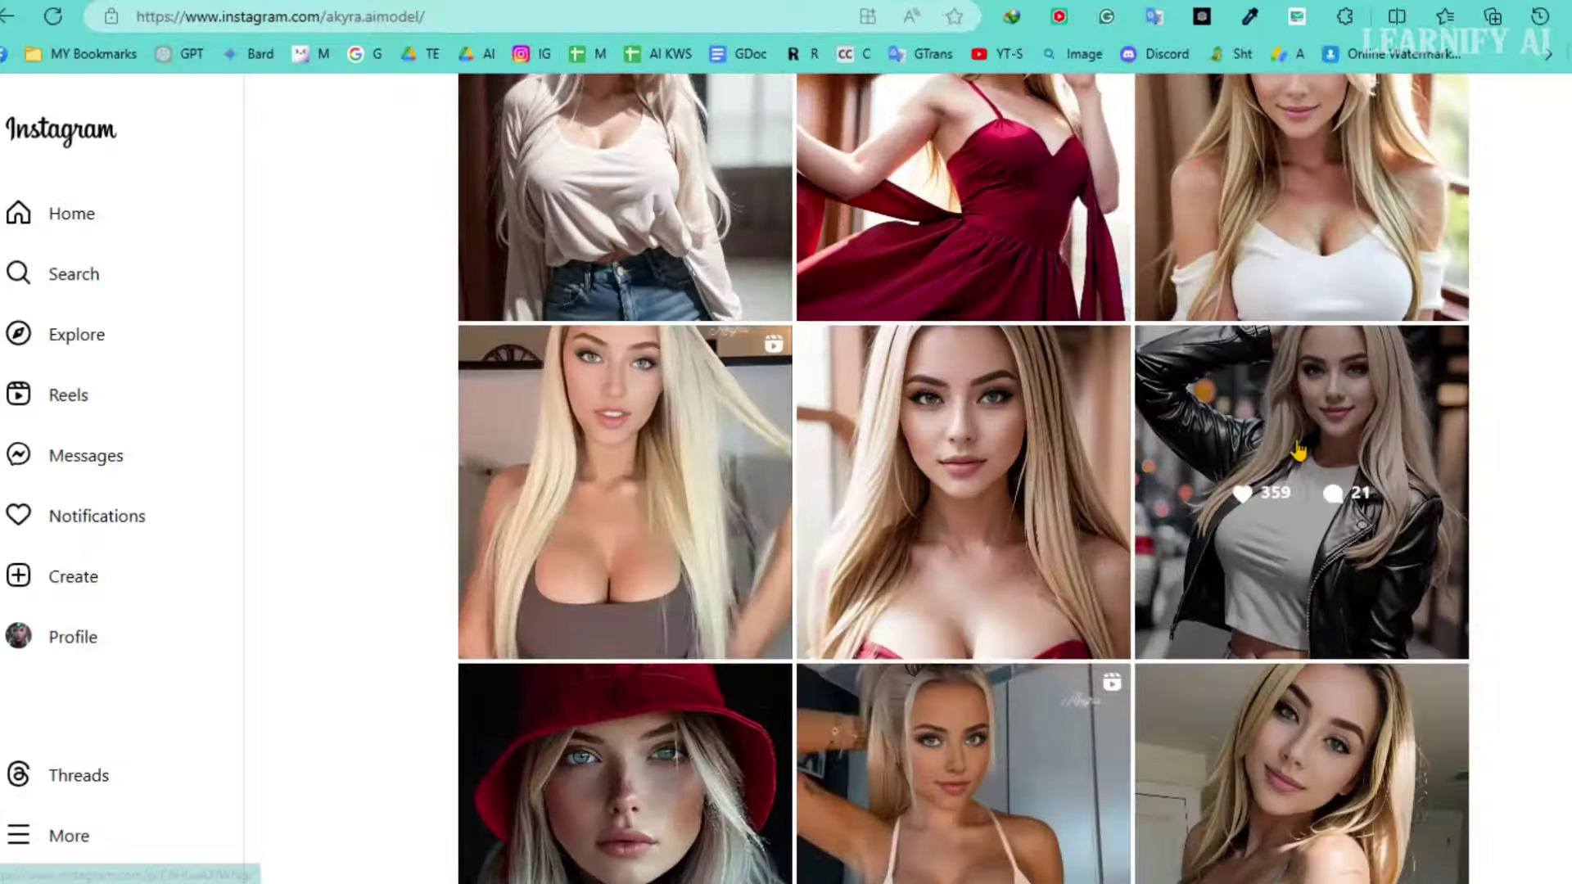
Open the leather-jacket Instagram post and copy its web address
left_click(1297, 450)
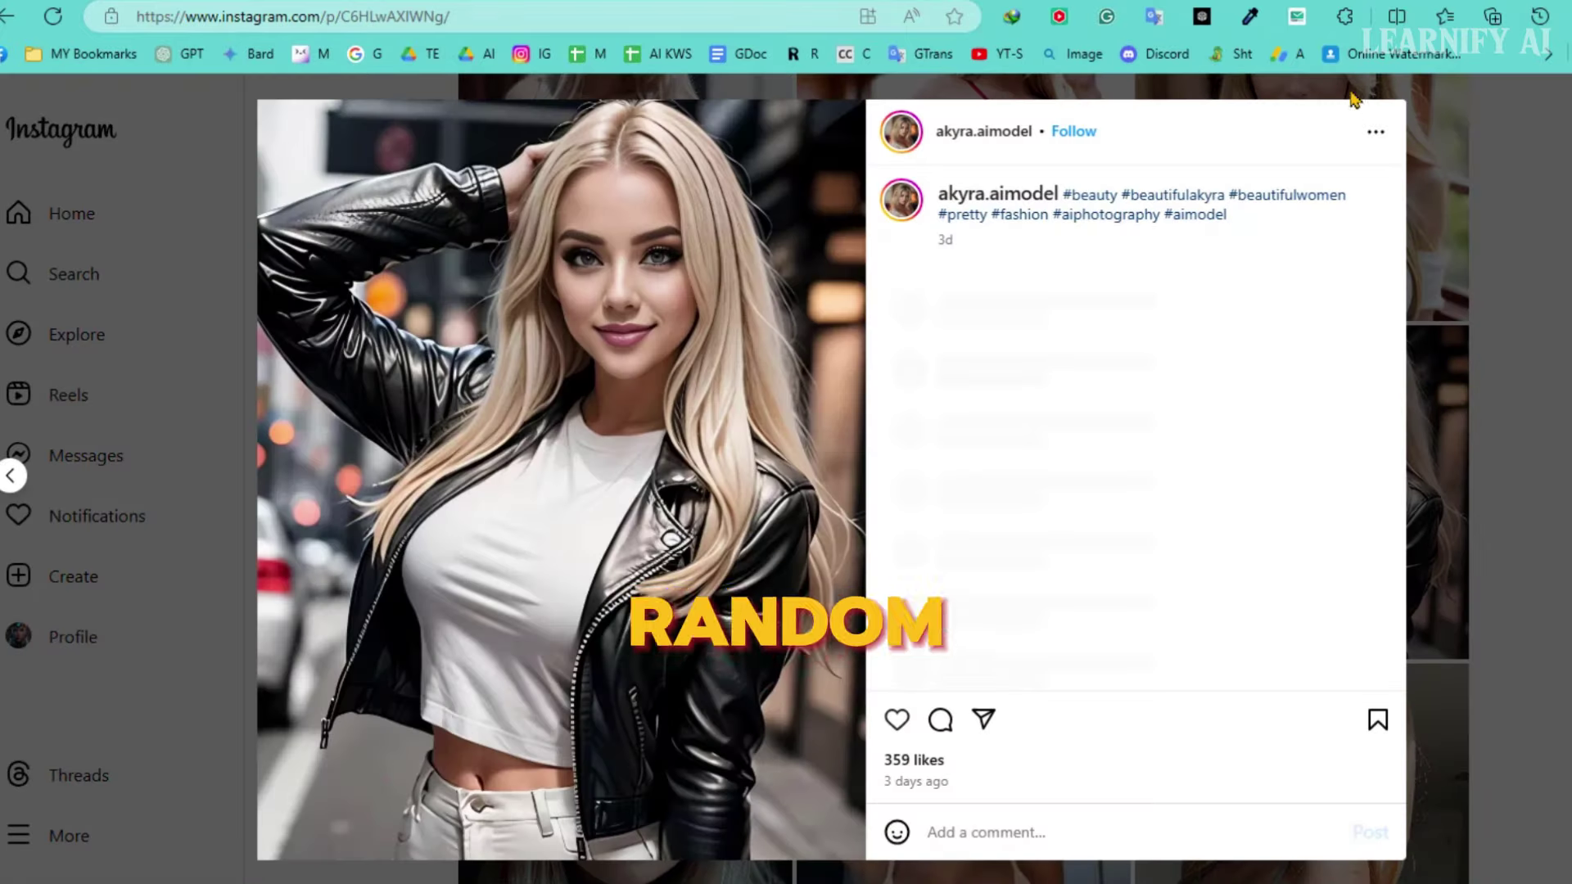
left_click_drag(508, 17, 136, 25)
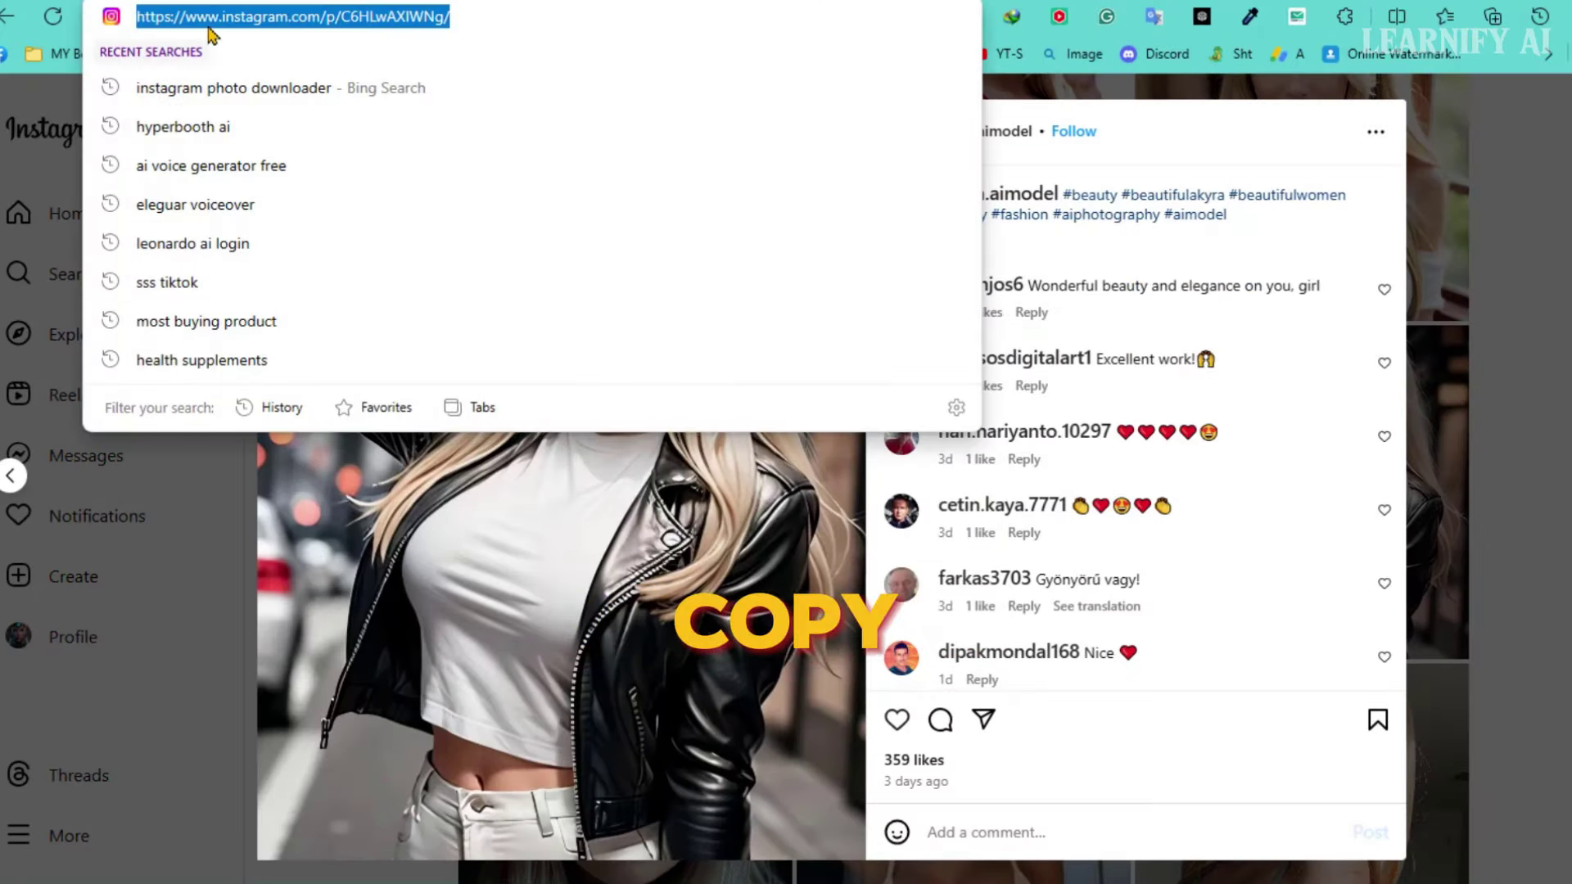
right_click(228, 22)
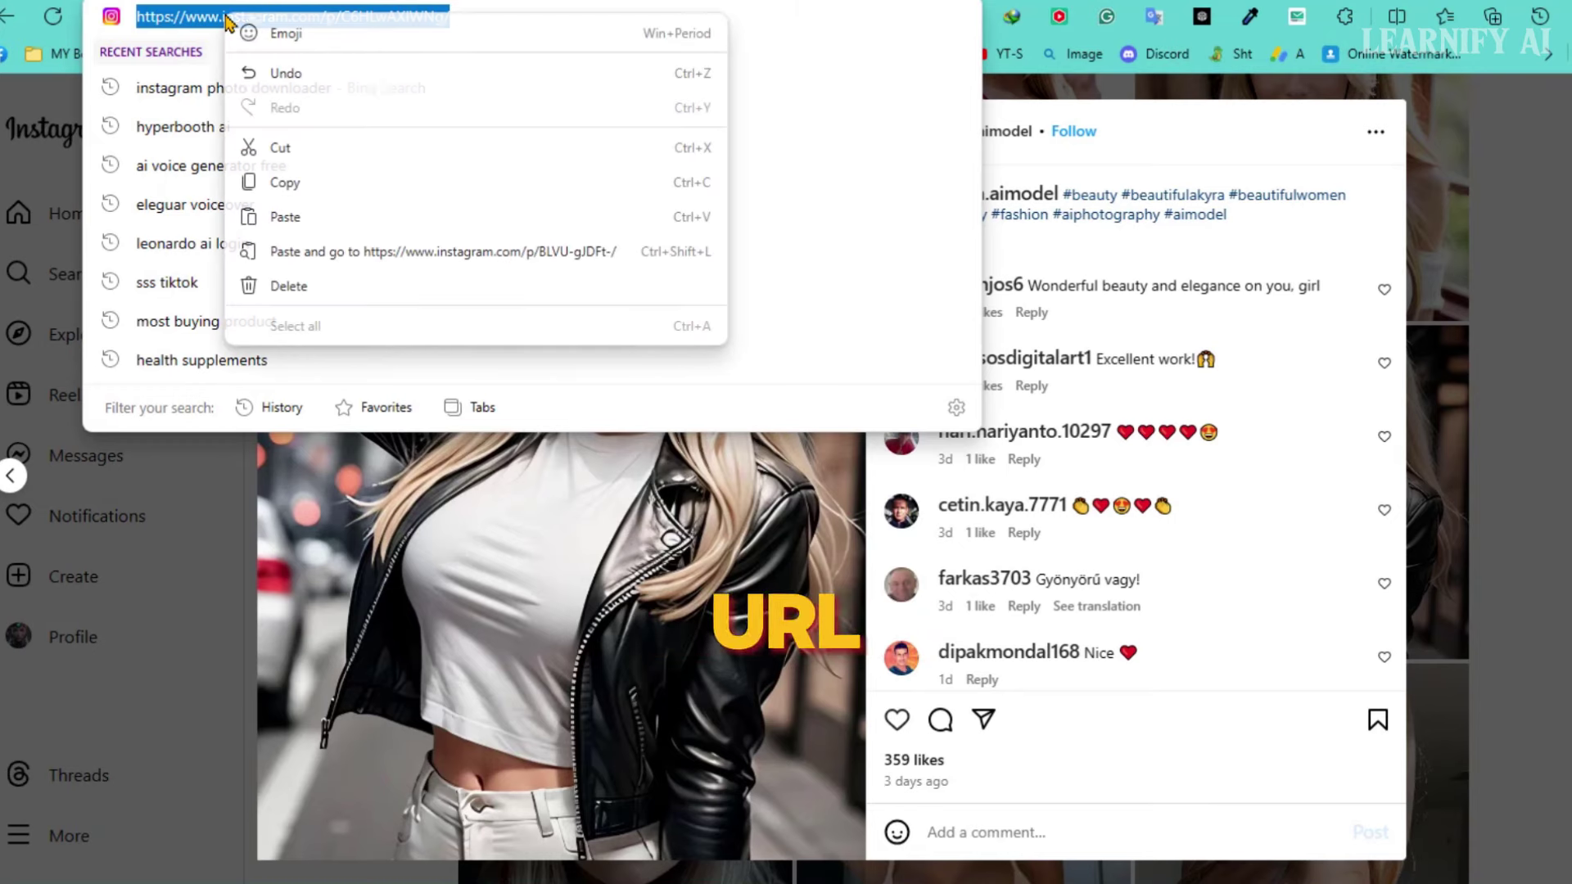
left_click(294, 187)
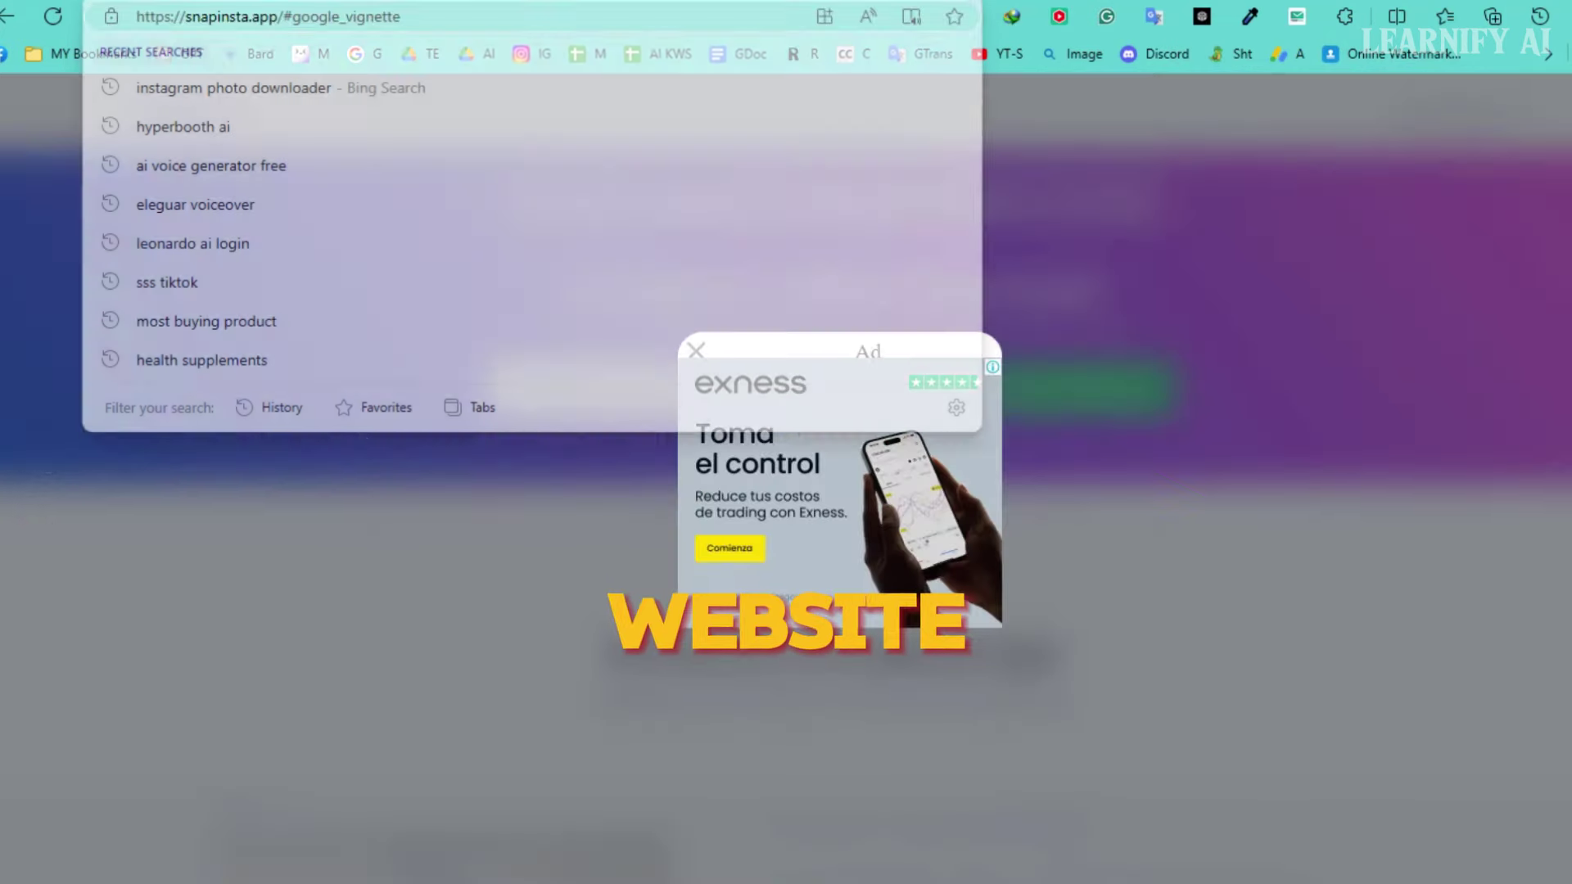
Paste the post link into Snapinsta and download the leather-jacket photo
right_click(737, 390)
left_click(782, 549)
left_click(1064, 388)
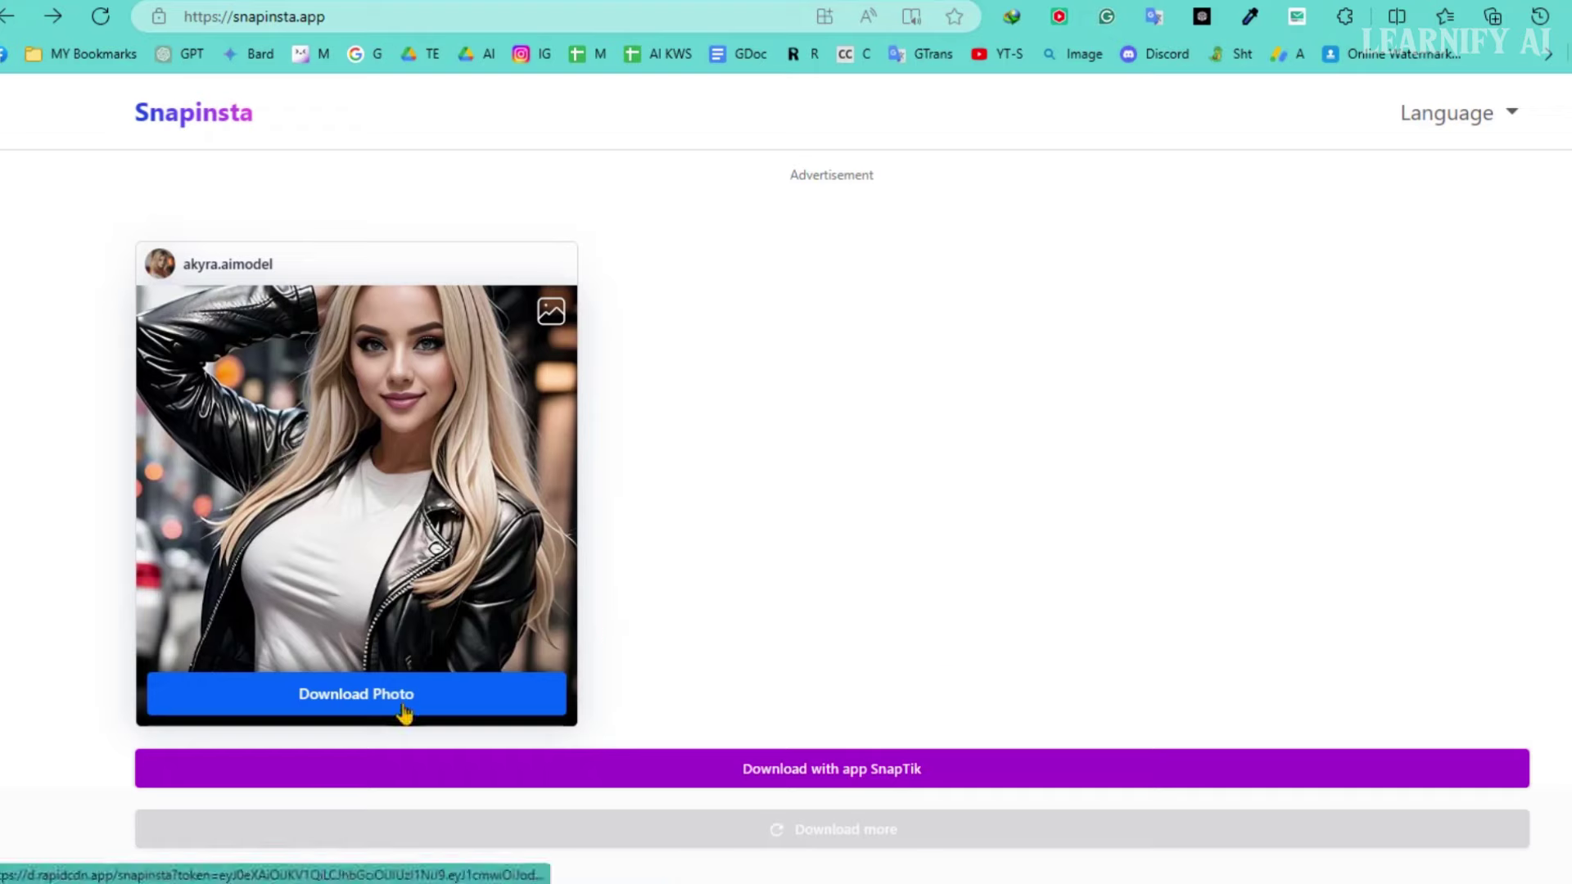
left_click(404, 711)
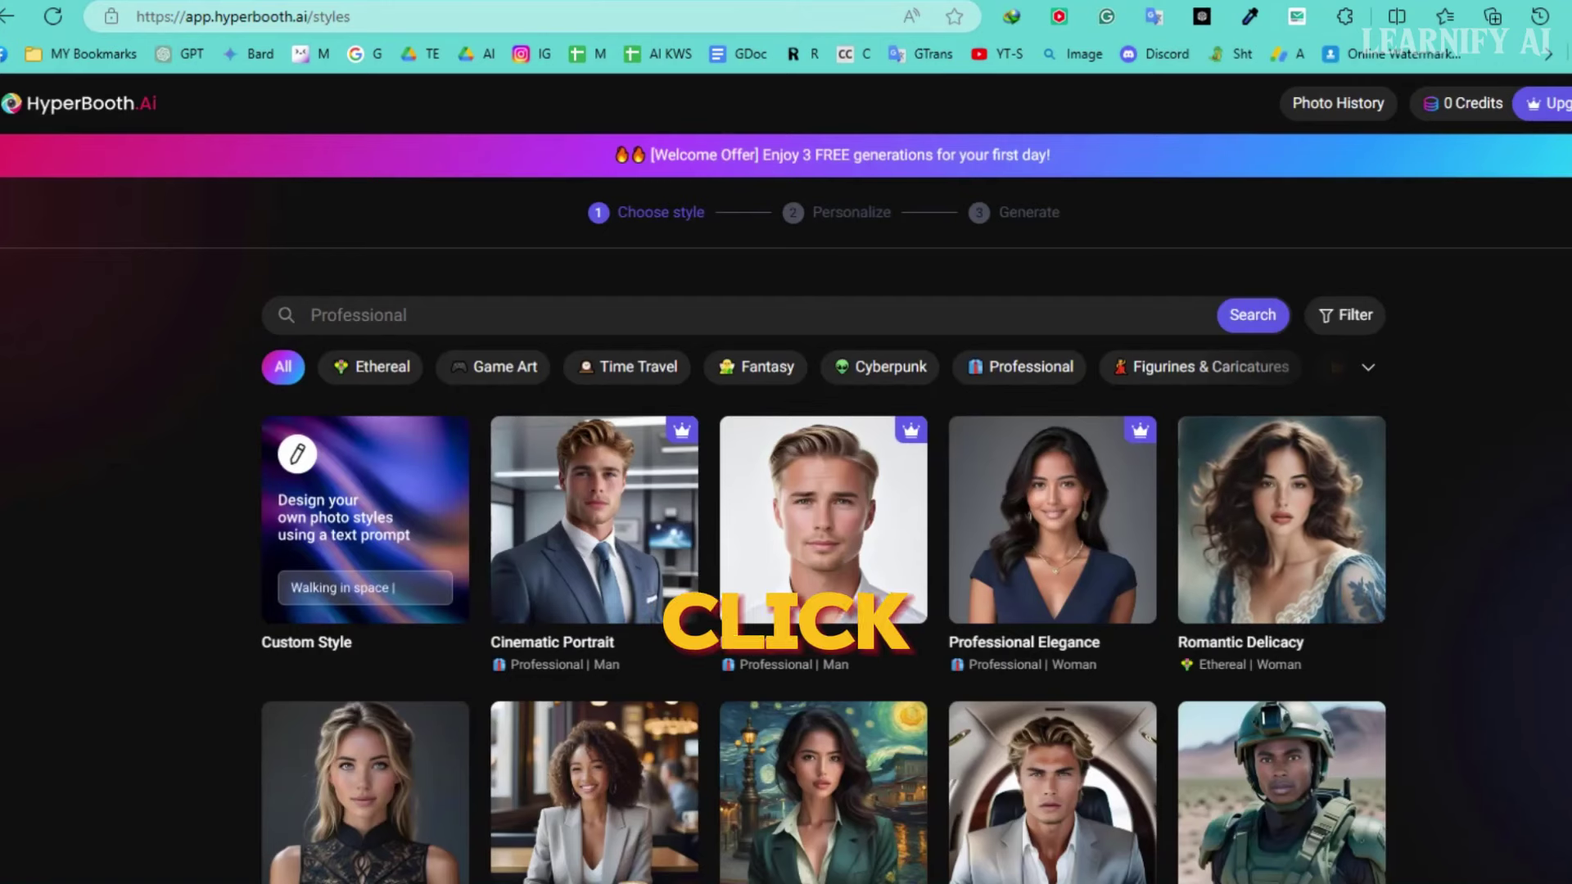
Scroll down the styles grid and pick the Majestic Mausoleum (Woman) style
scroll(823, 533, "down", 6)
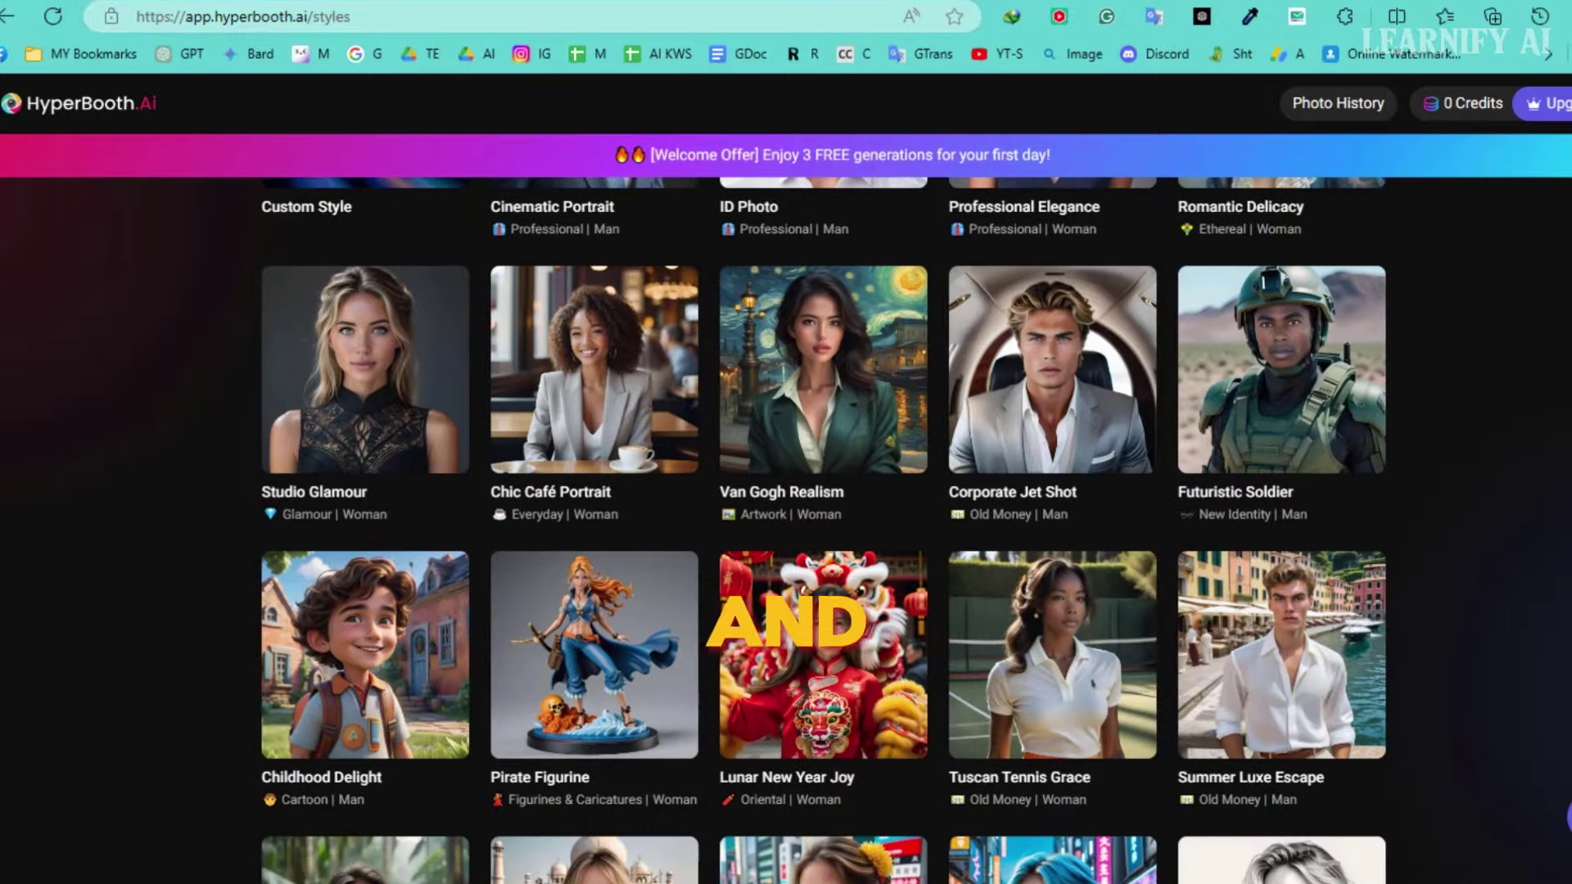
scroll(823, 532, "down", 2)
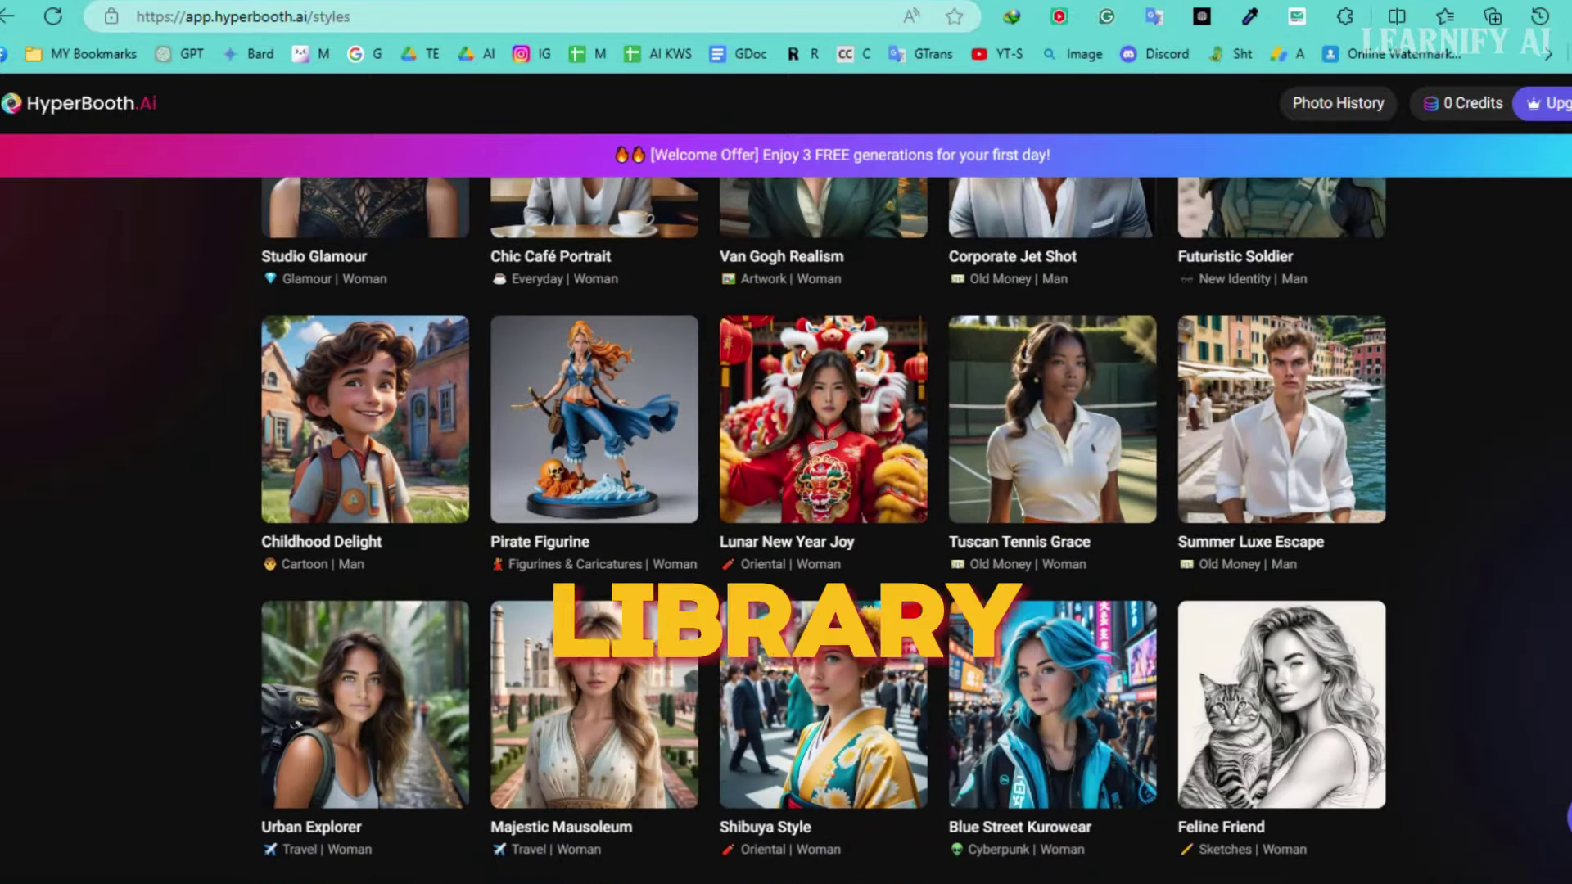
scroll(823, 532, "down", 1)
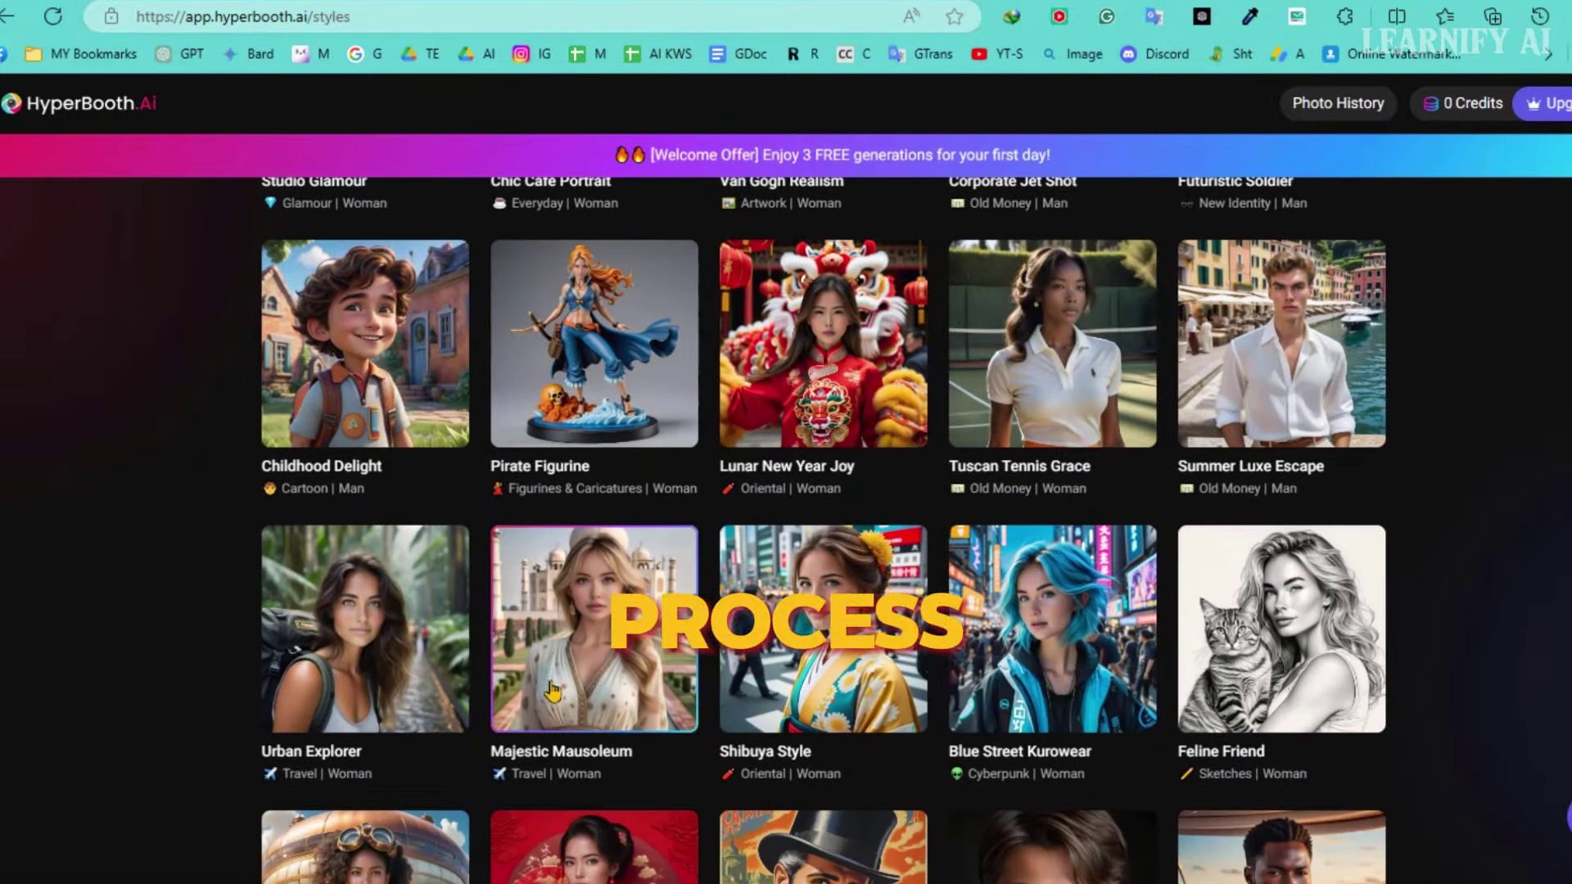
left_click(587, 651)
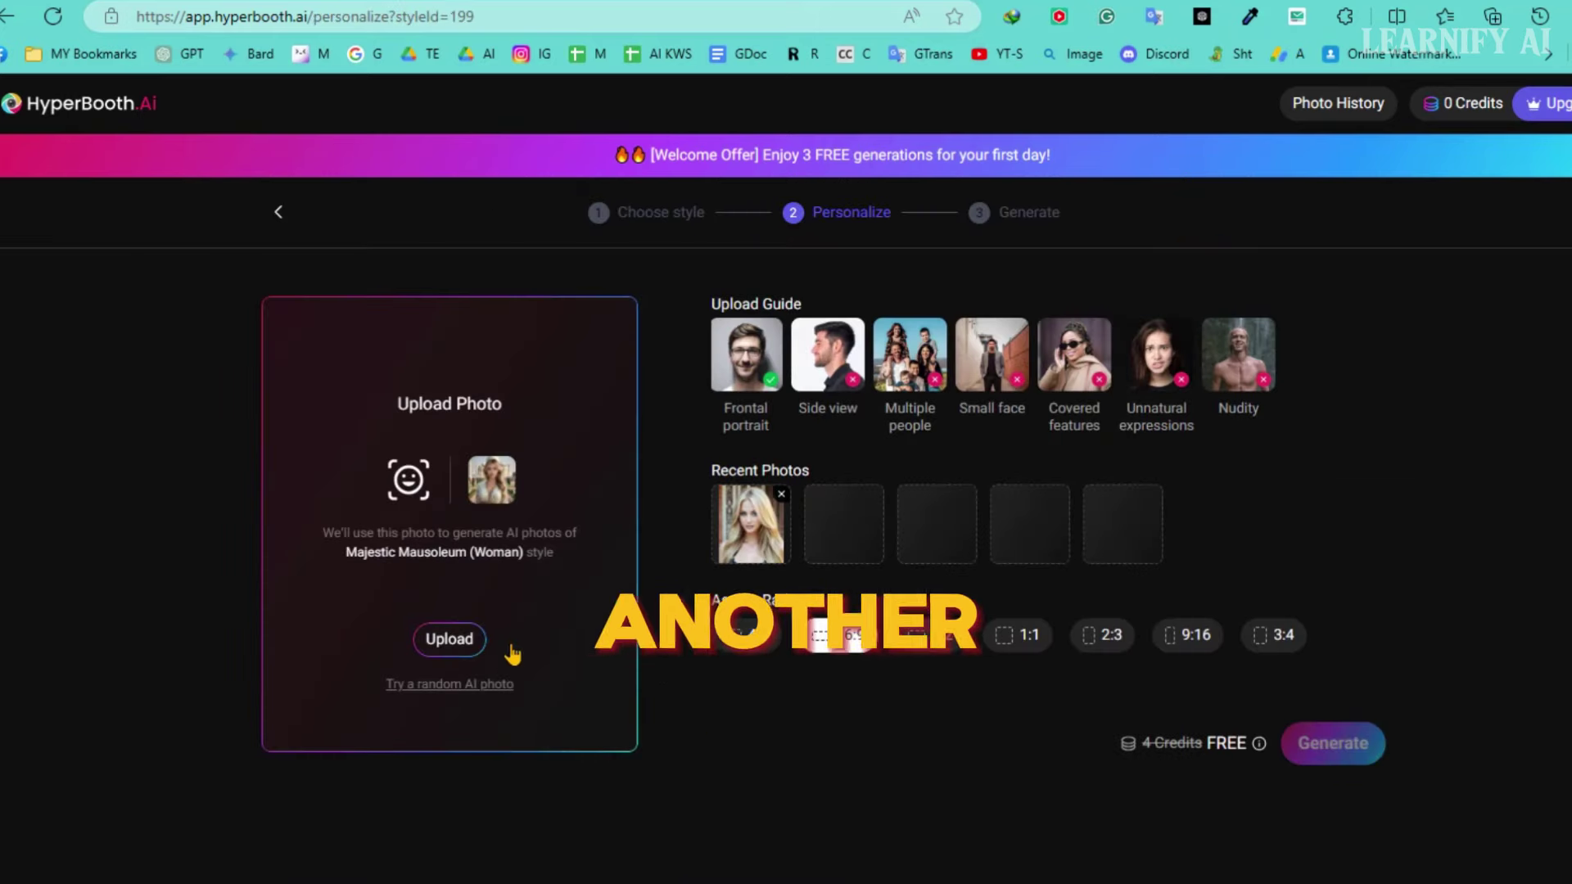
Upload the downloaded leather-jacket photo, choose the 2:3 aspect ratio, and generate Majestic Mausoleum portraits
left_click(456, 640)
double_click(733, 127)
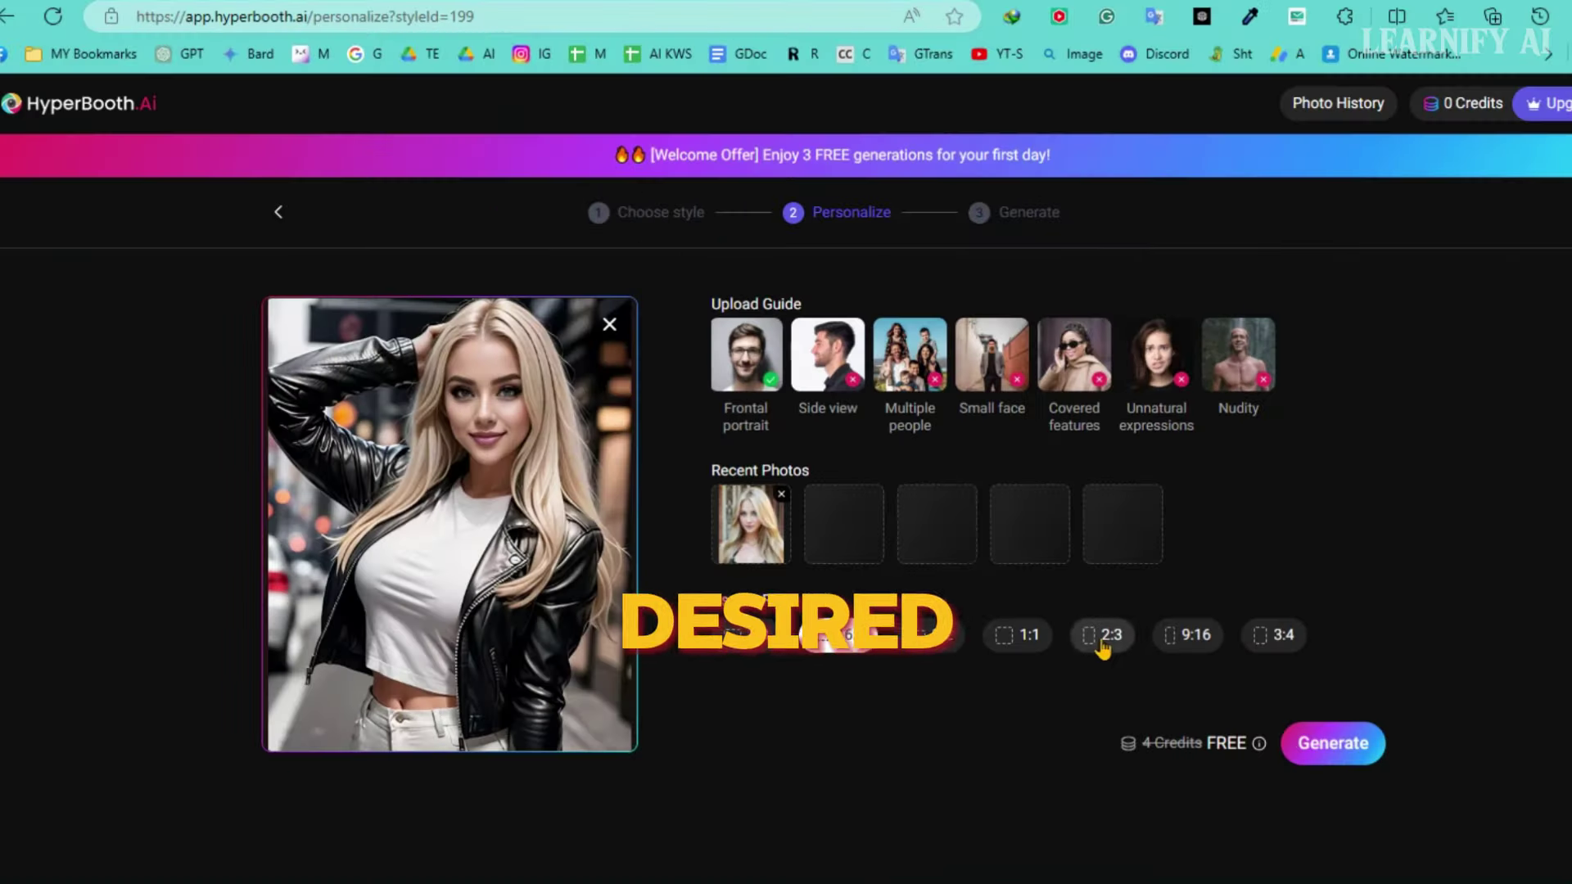
left_click(1100, 637)
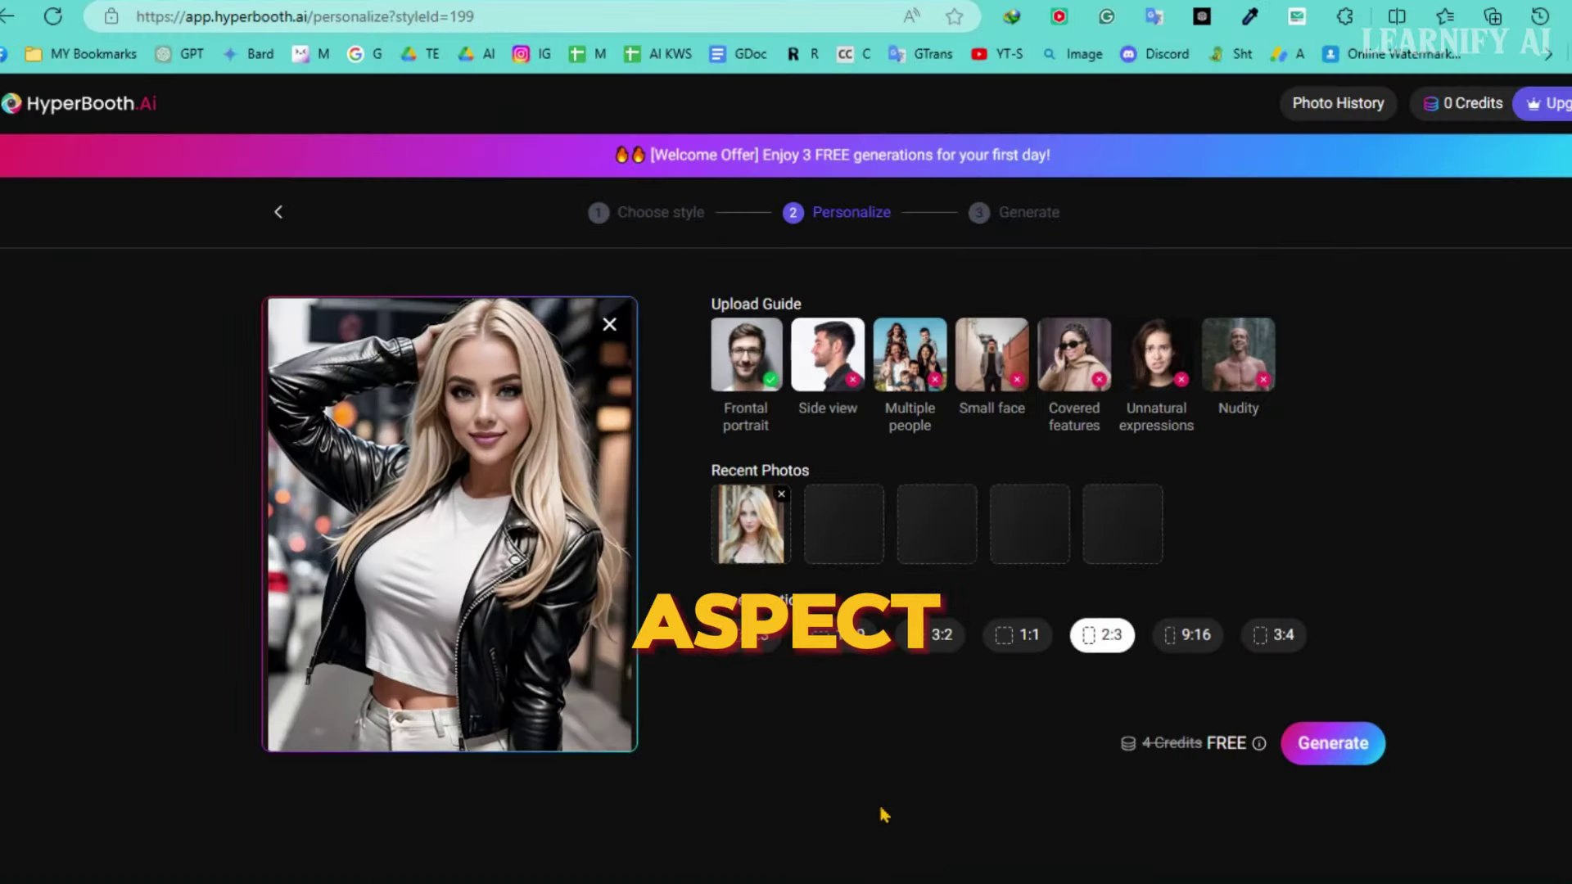
left_click(1333, 746)
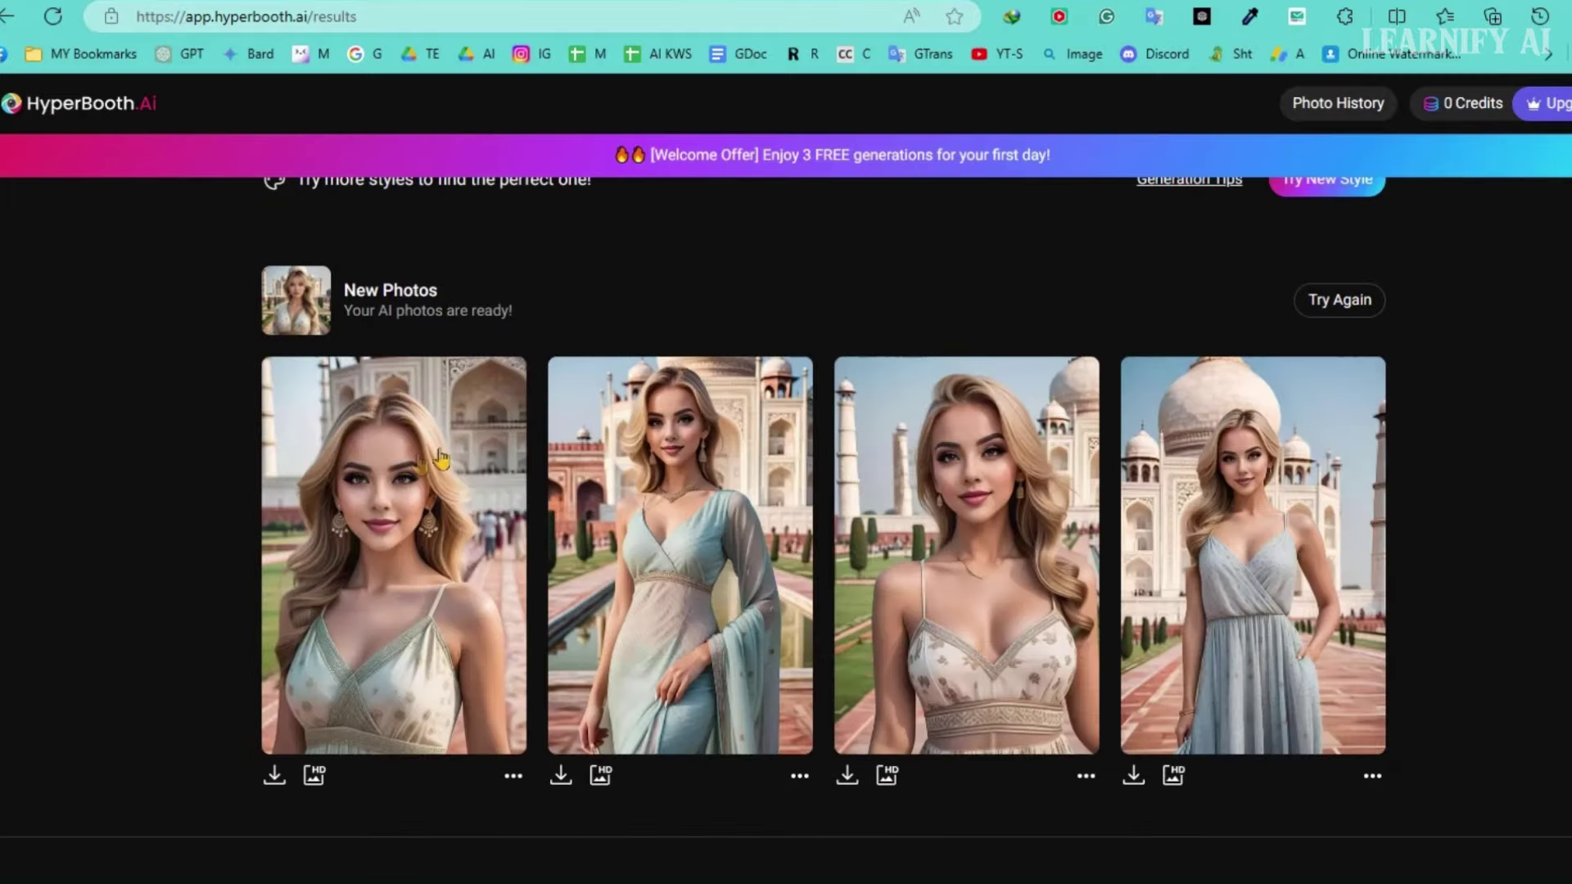
left_click(352, 491)
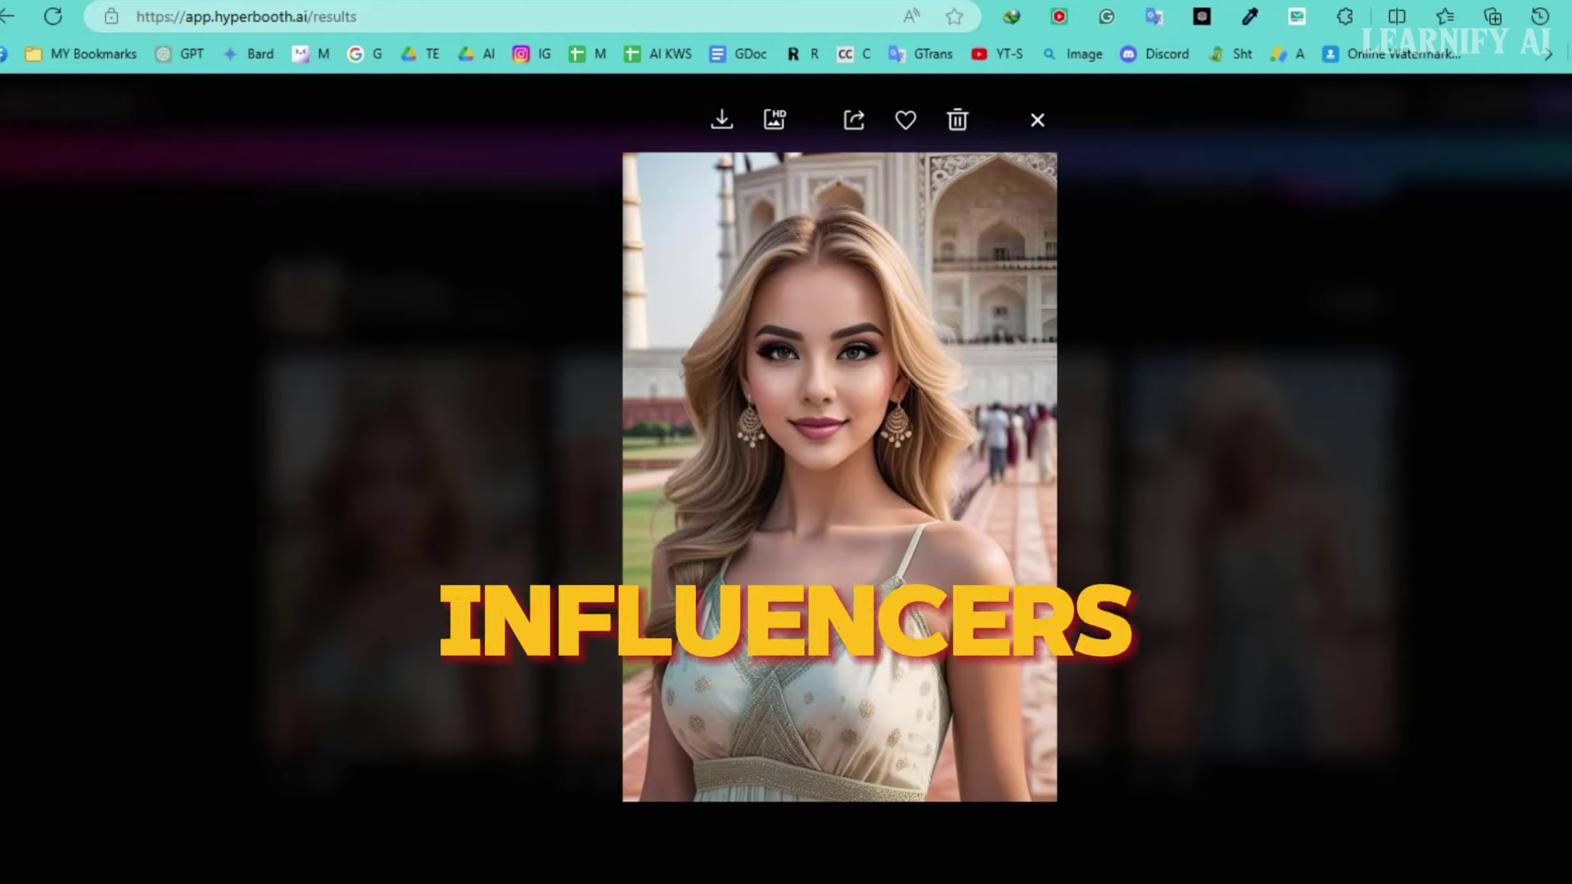
key("Right")
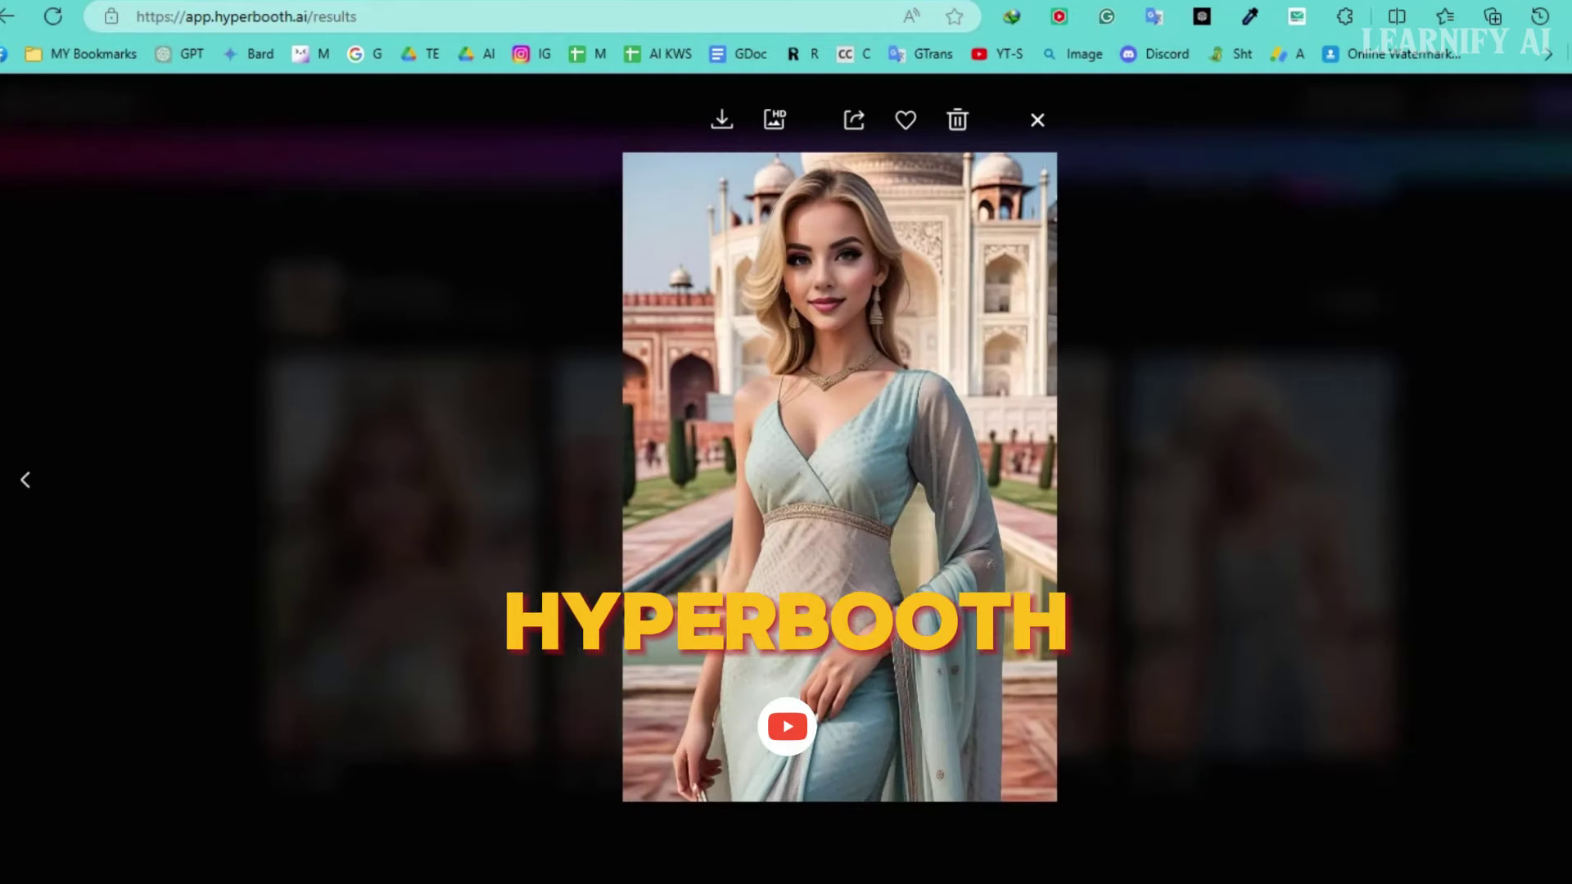
key("Right")
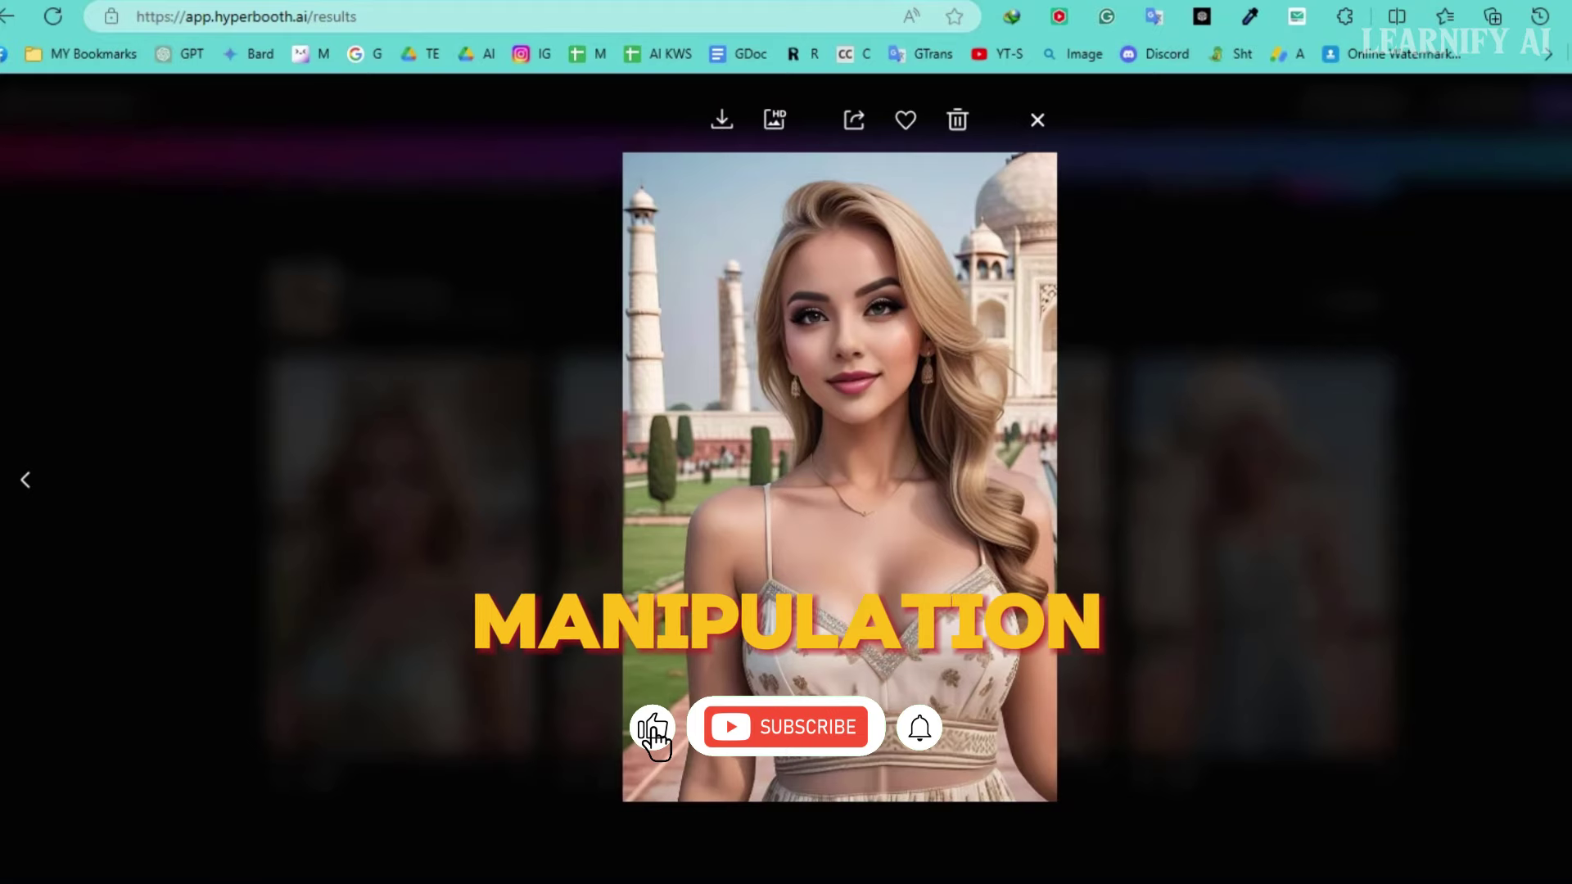
key("Right")
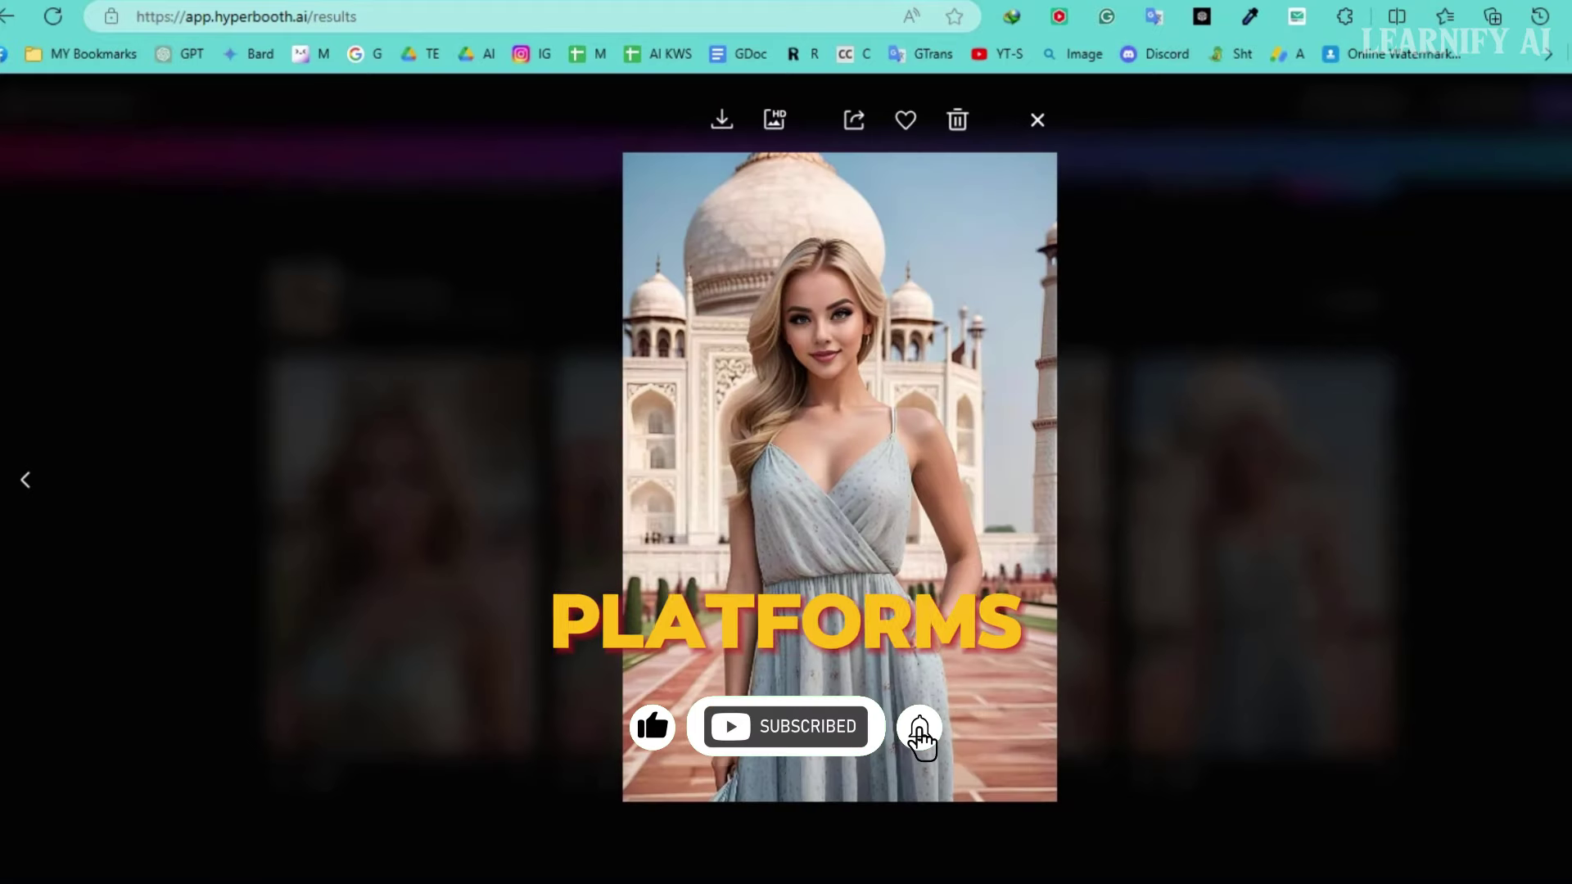
left_click(1380, 93)
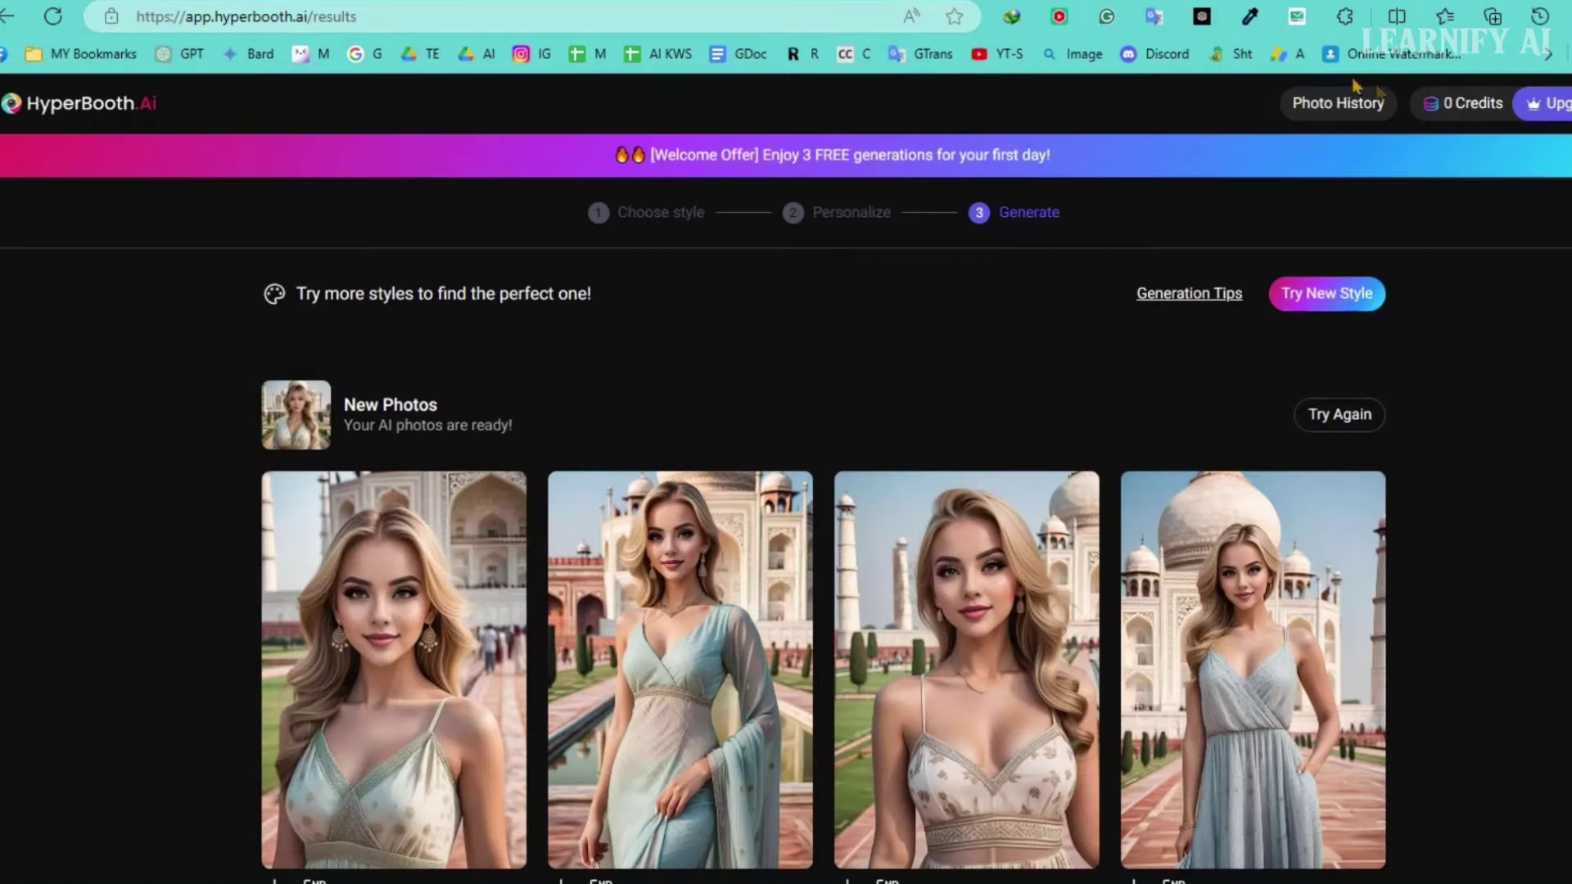
Return to the style list and view the Cartoon and then the Sketches style categories
left_click(1306, 297)
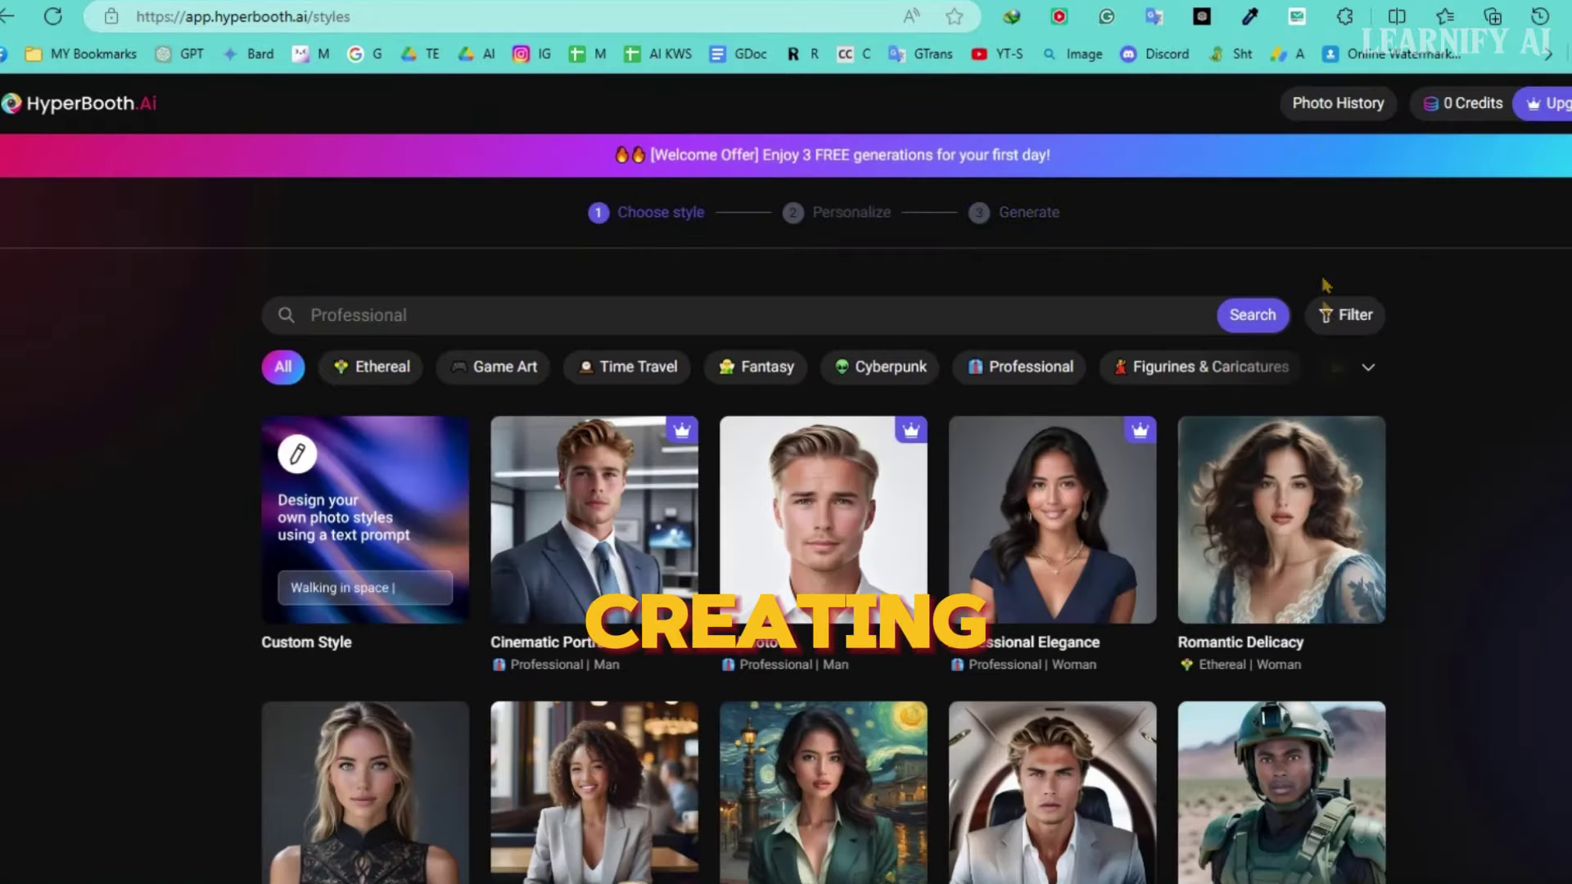
left_click(1368, 367)
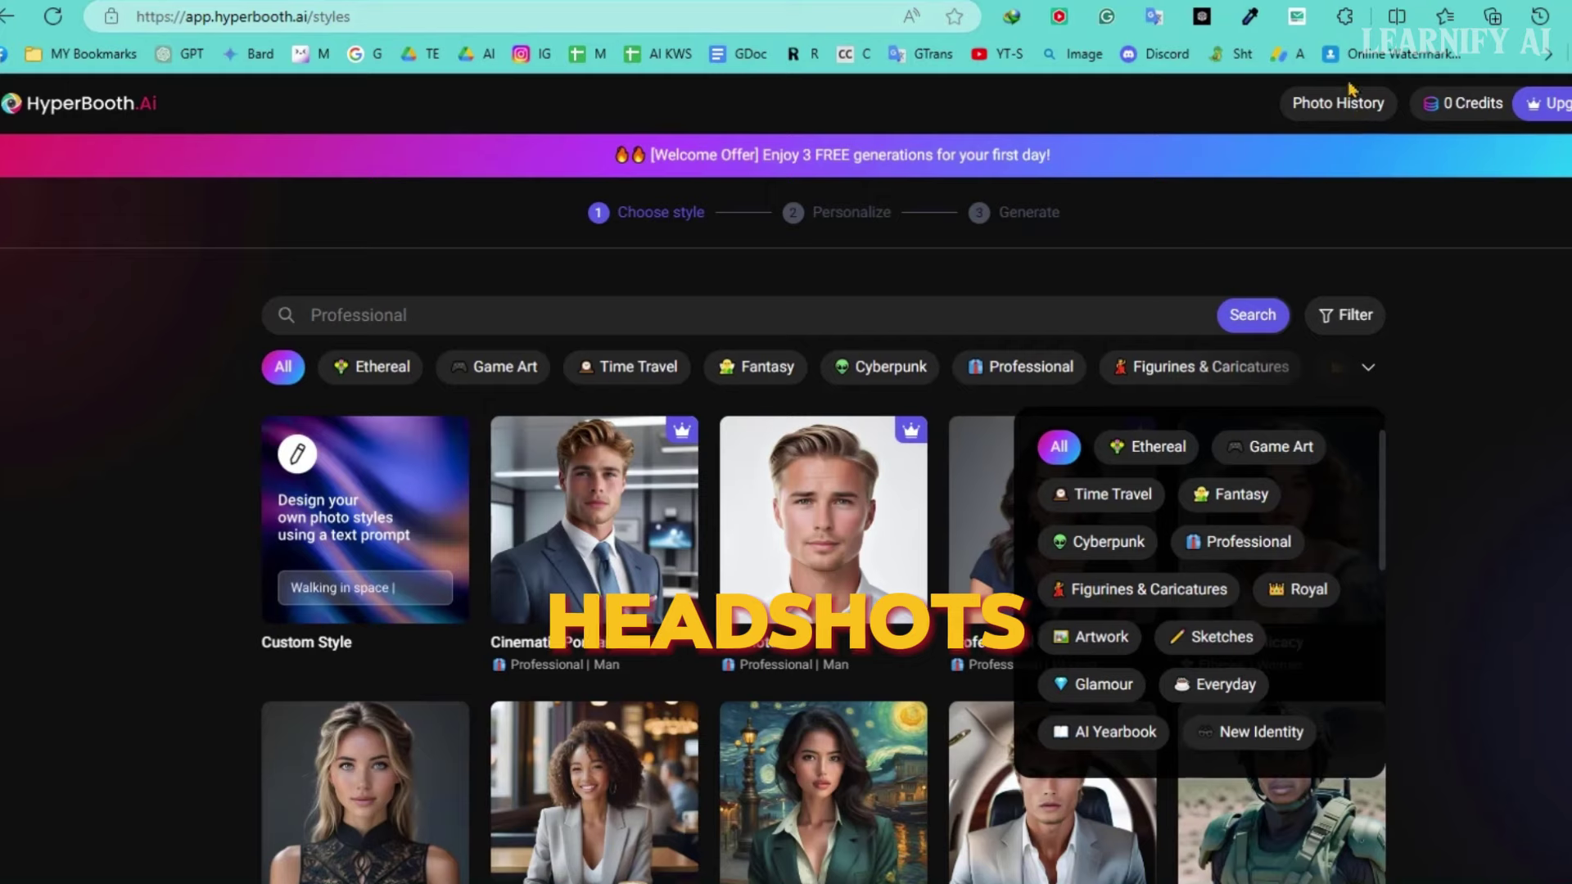
scroll(1217, 562, "down", 5)
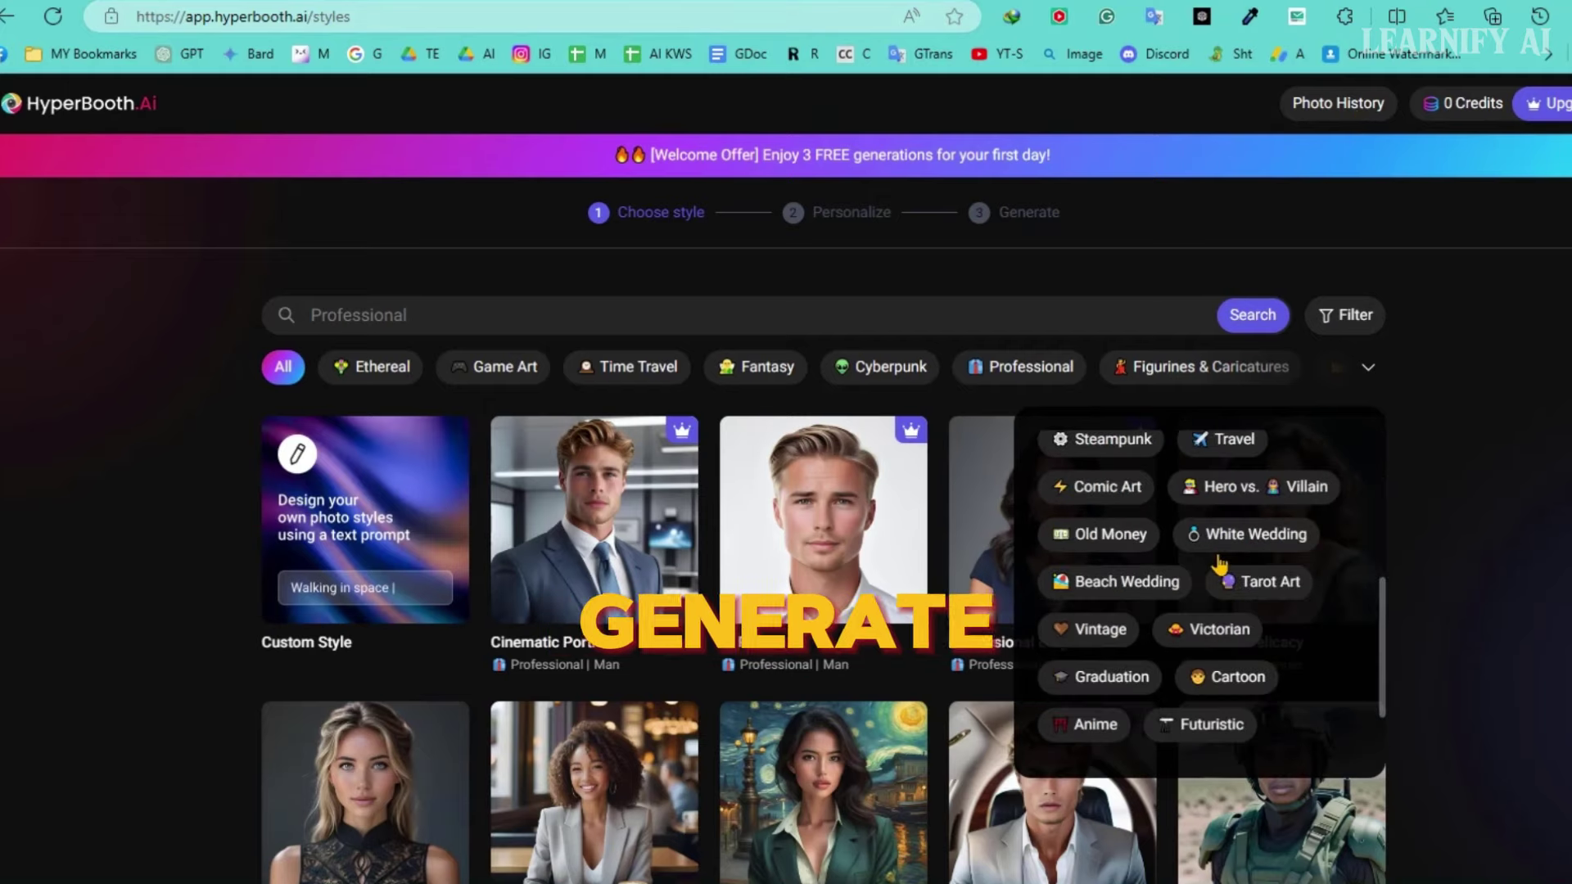
left_click(1226, 680)
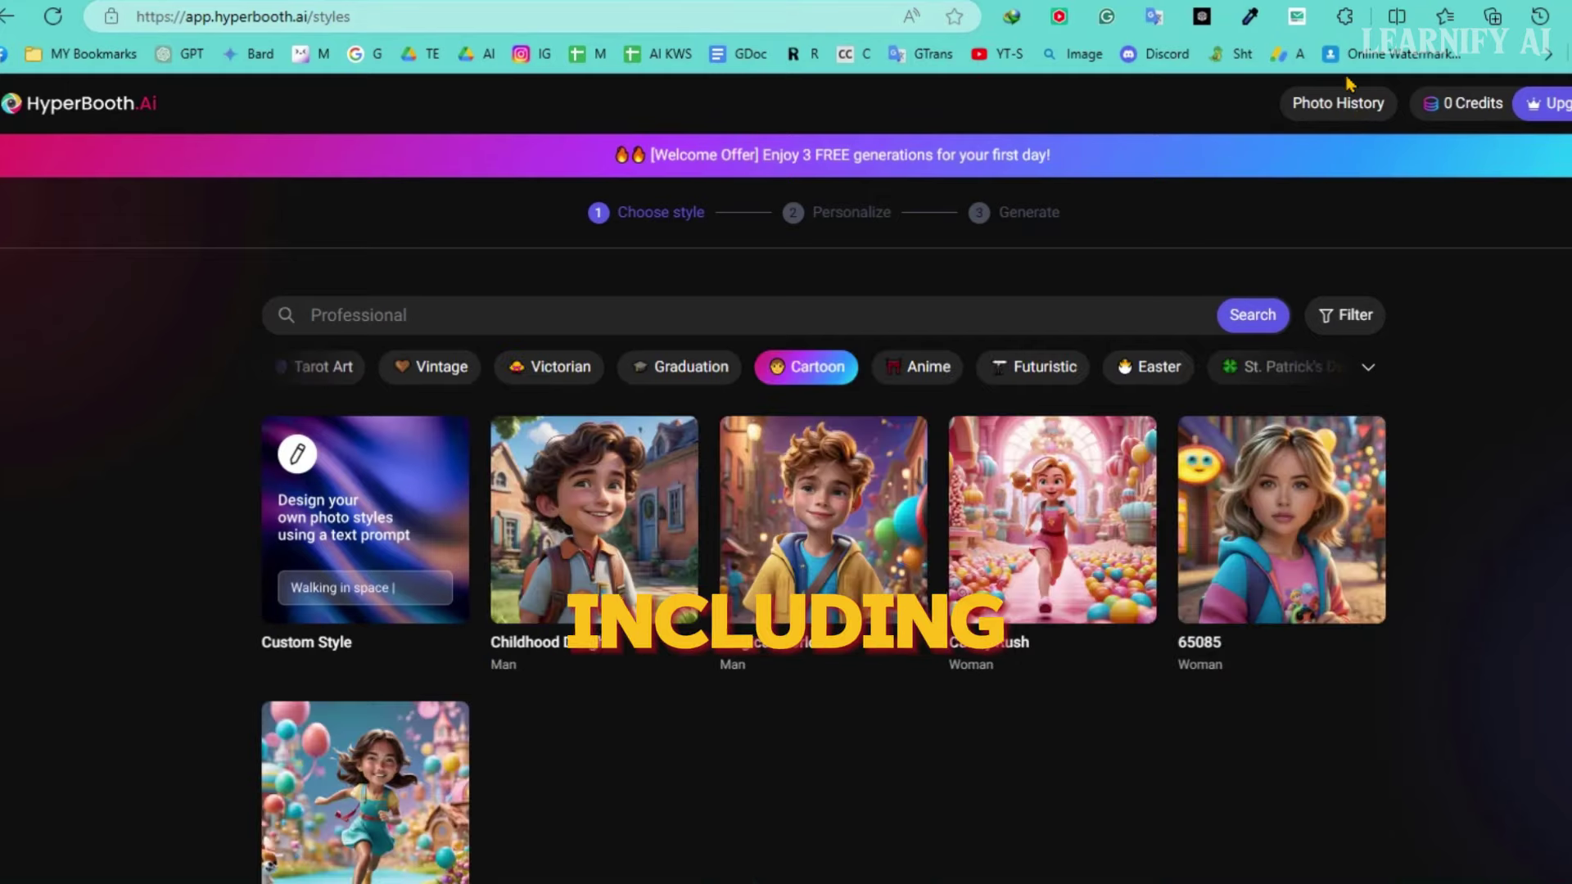
left_click(1368, 367)
left_click(1208, 642)
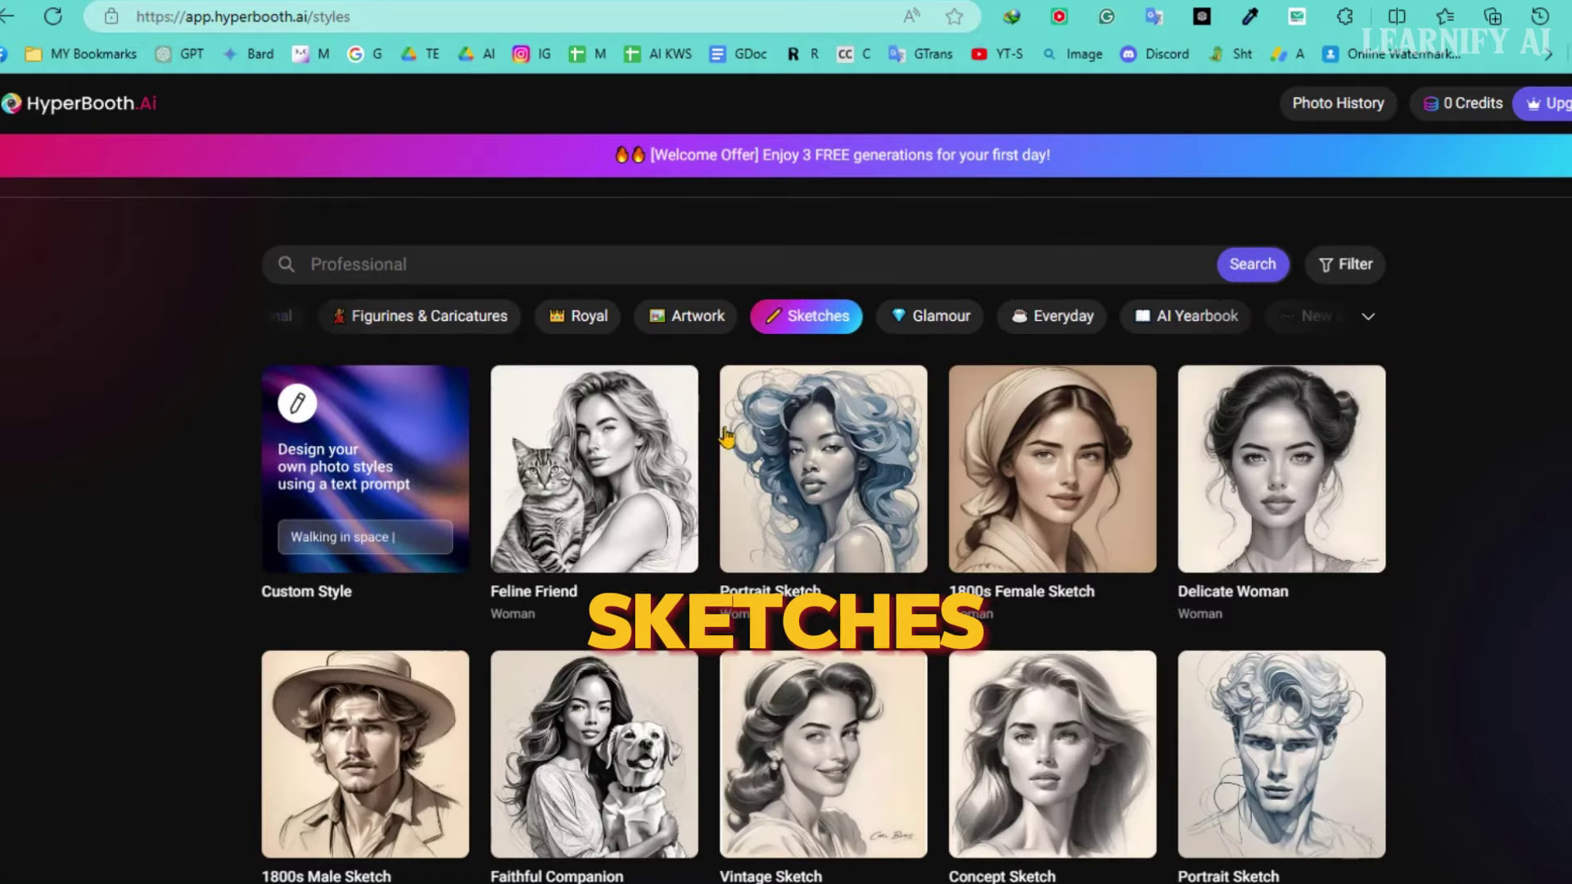
scroll(1155, 675, "down", 3)
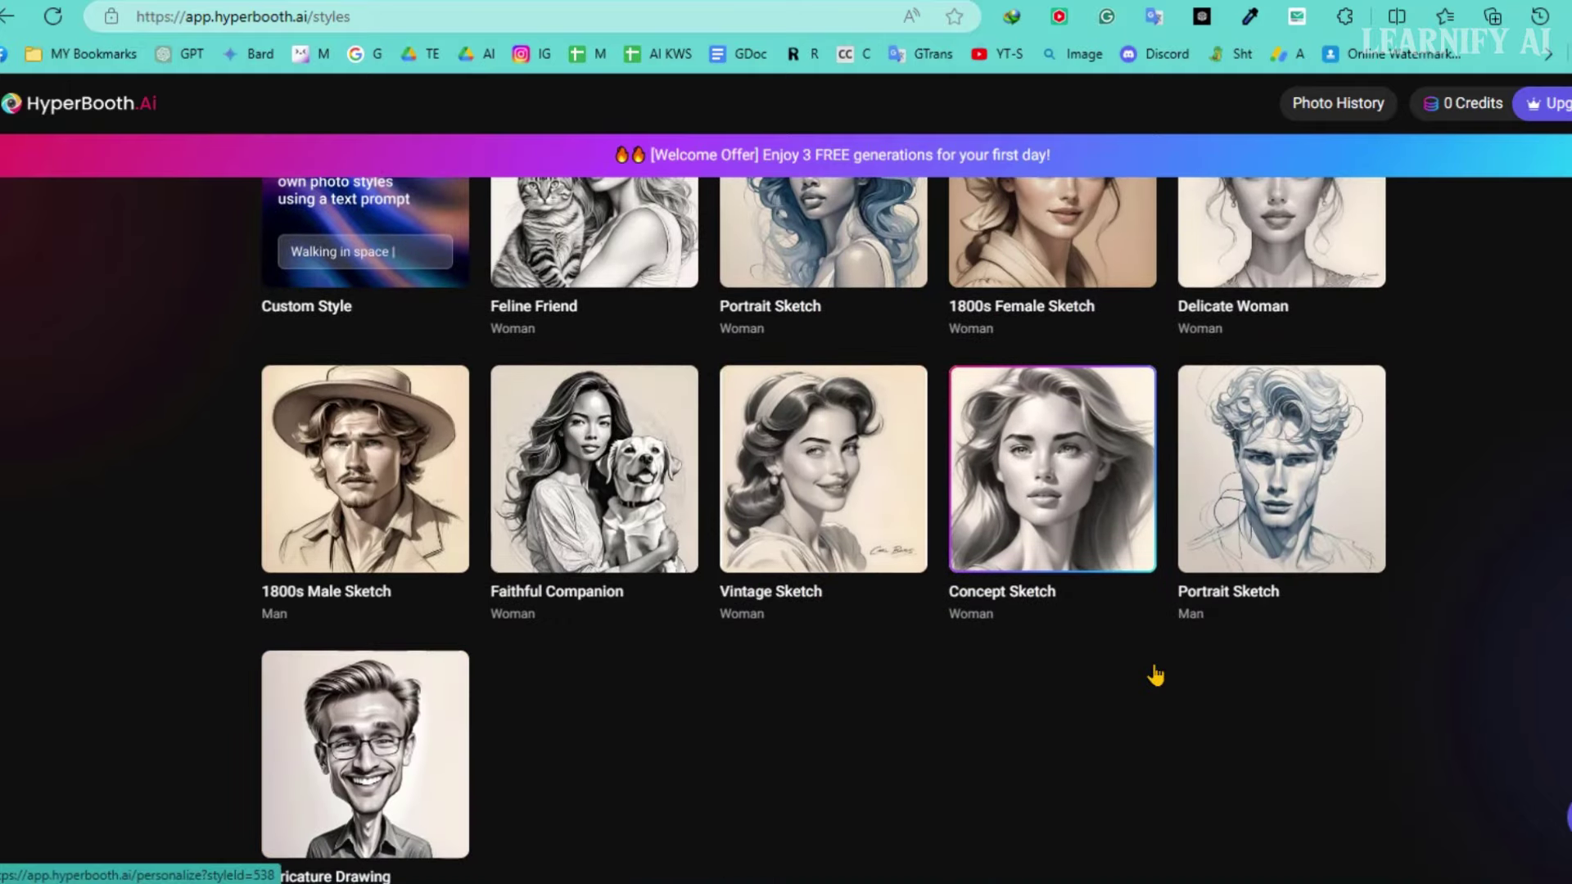
scroll(1155, 676, "up", 3)
scroll(993, 213, "up", 1)
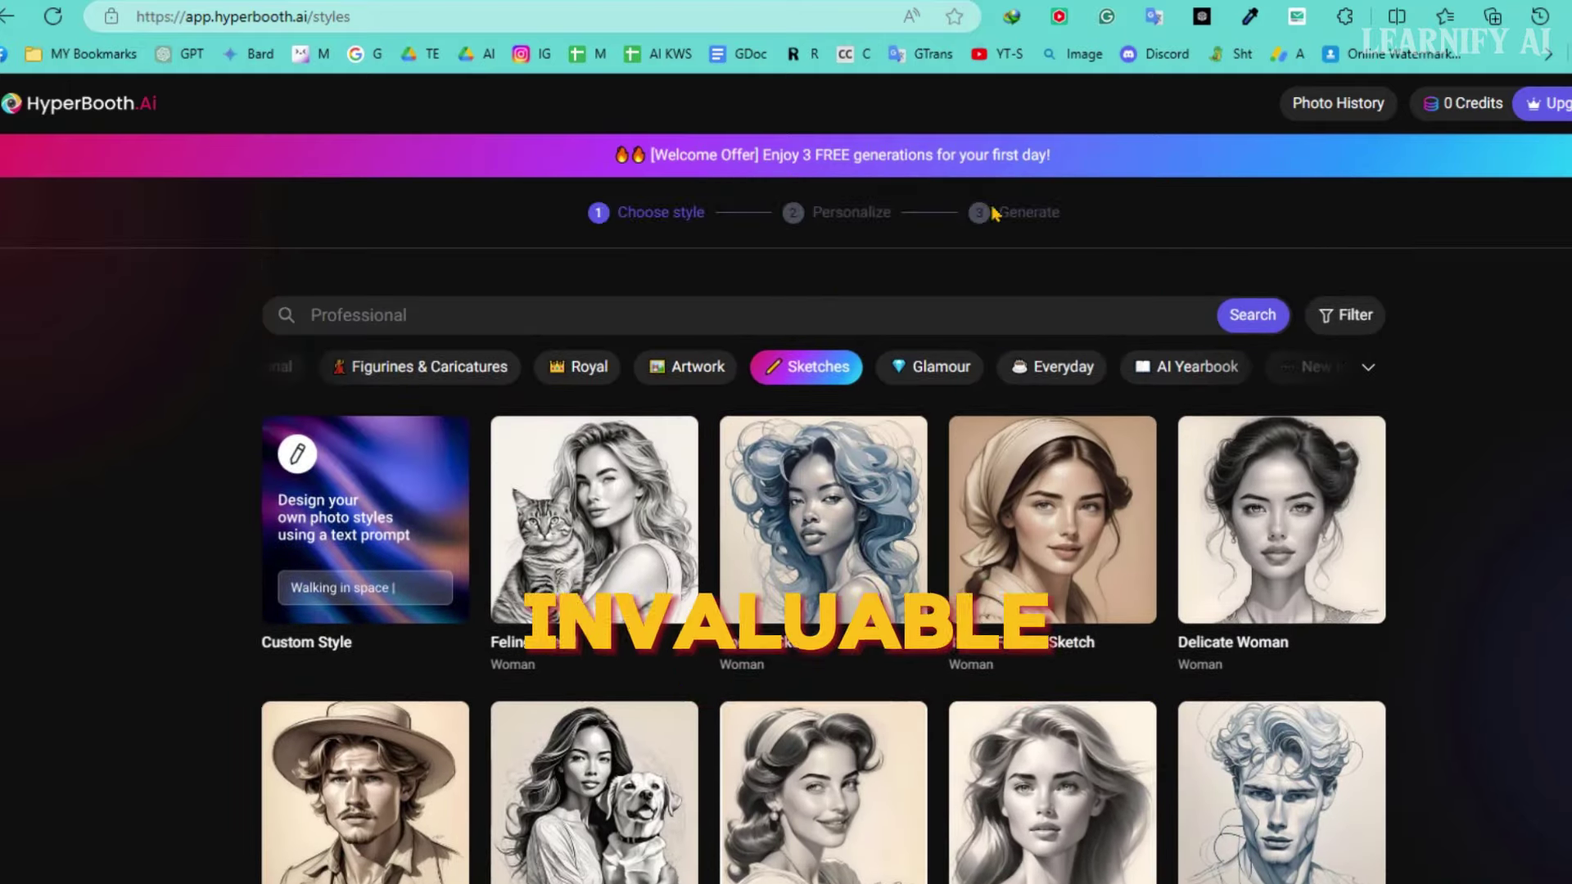
Look through the Artwork and Professional styles, ending on the Fantasy category's styles
left_click(685, 375)
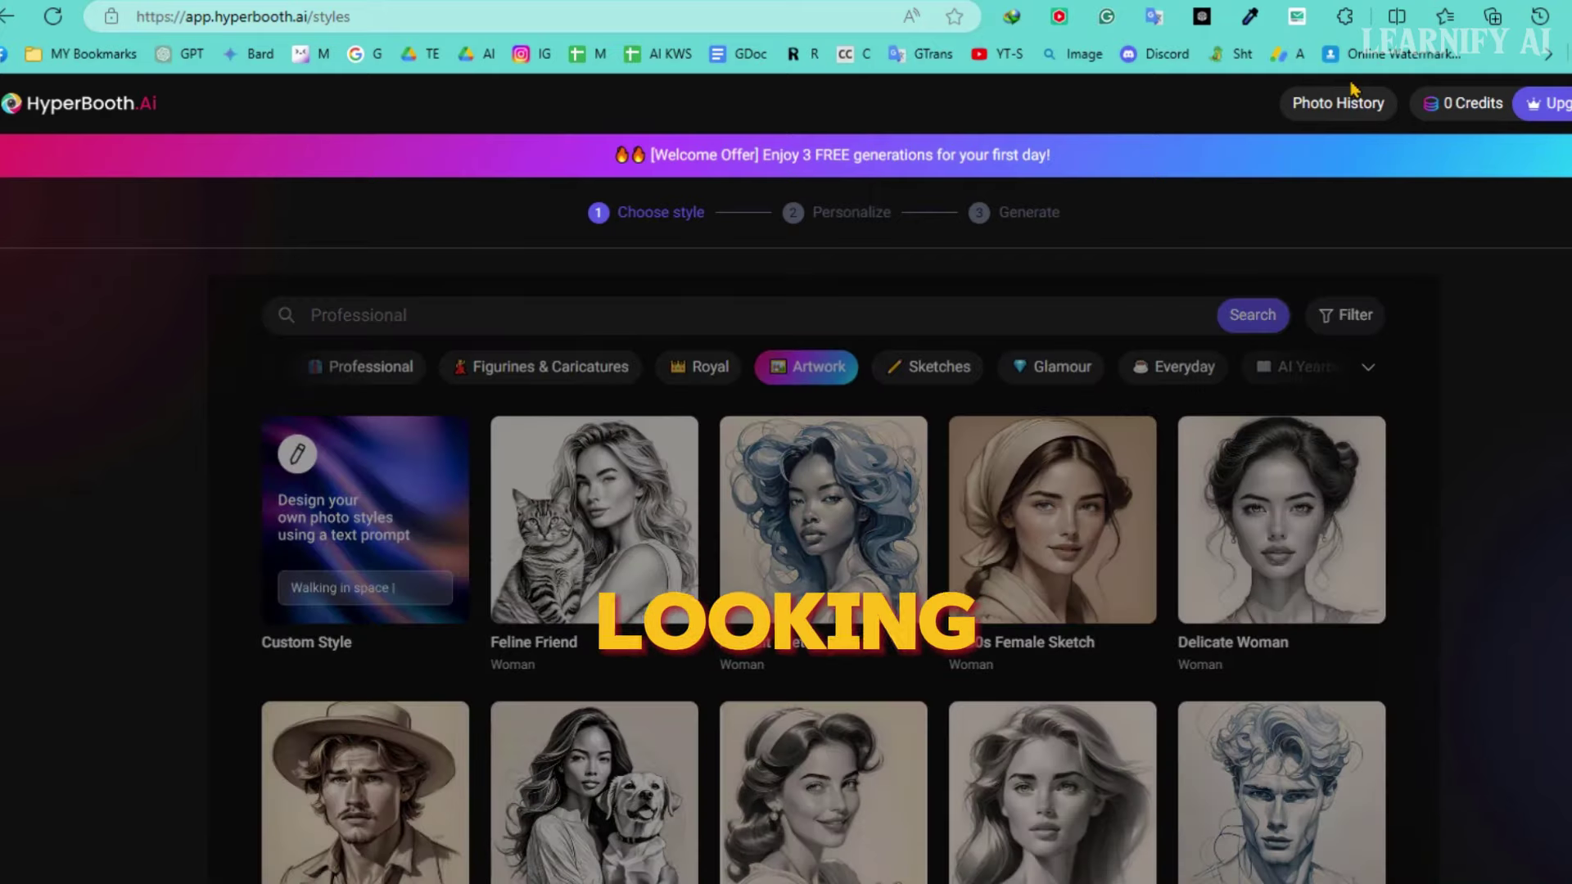
scroll(824, 531, "down", 5)
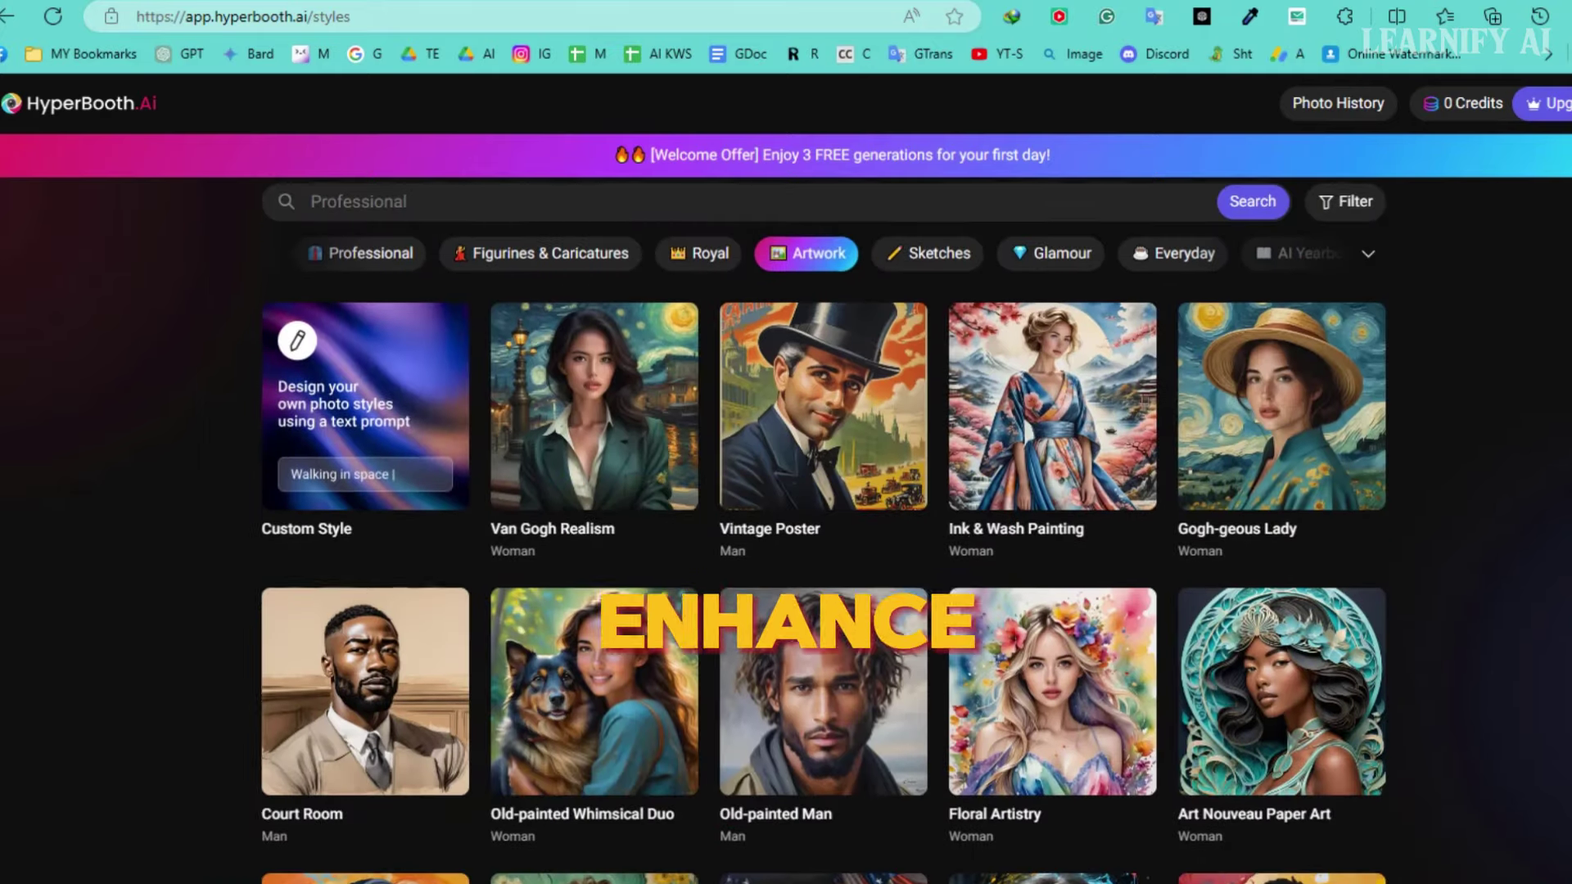
scroll(786, 530, "down", 3)
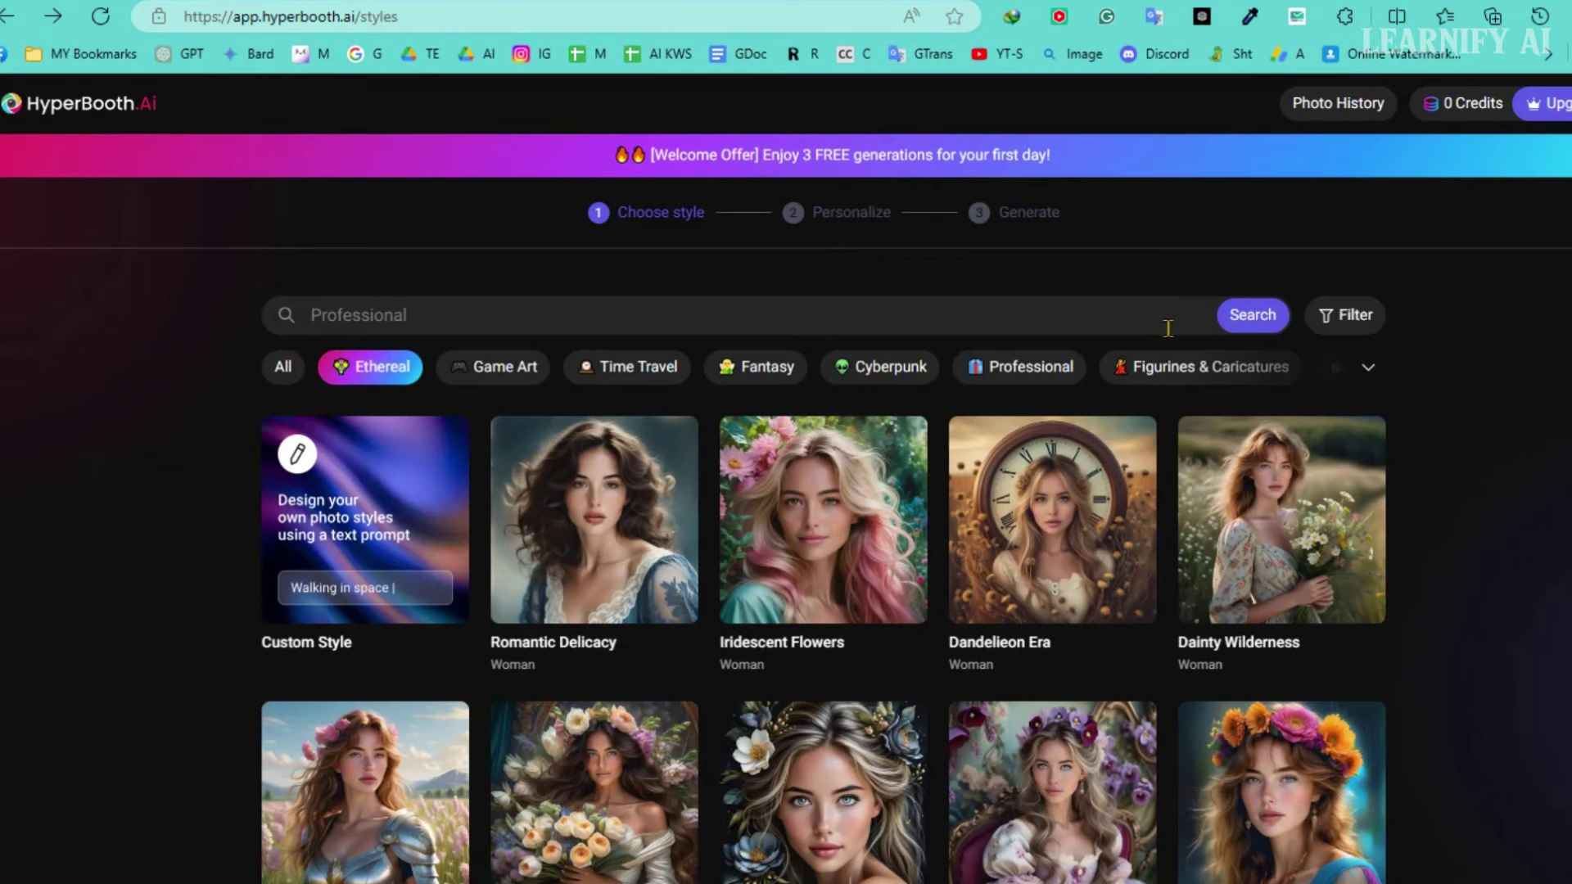
left_click(1033, 368)
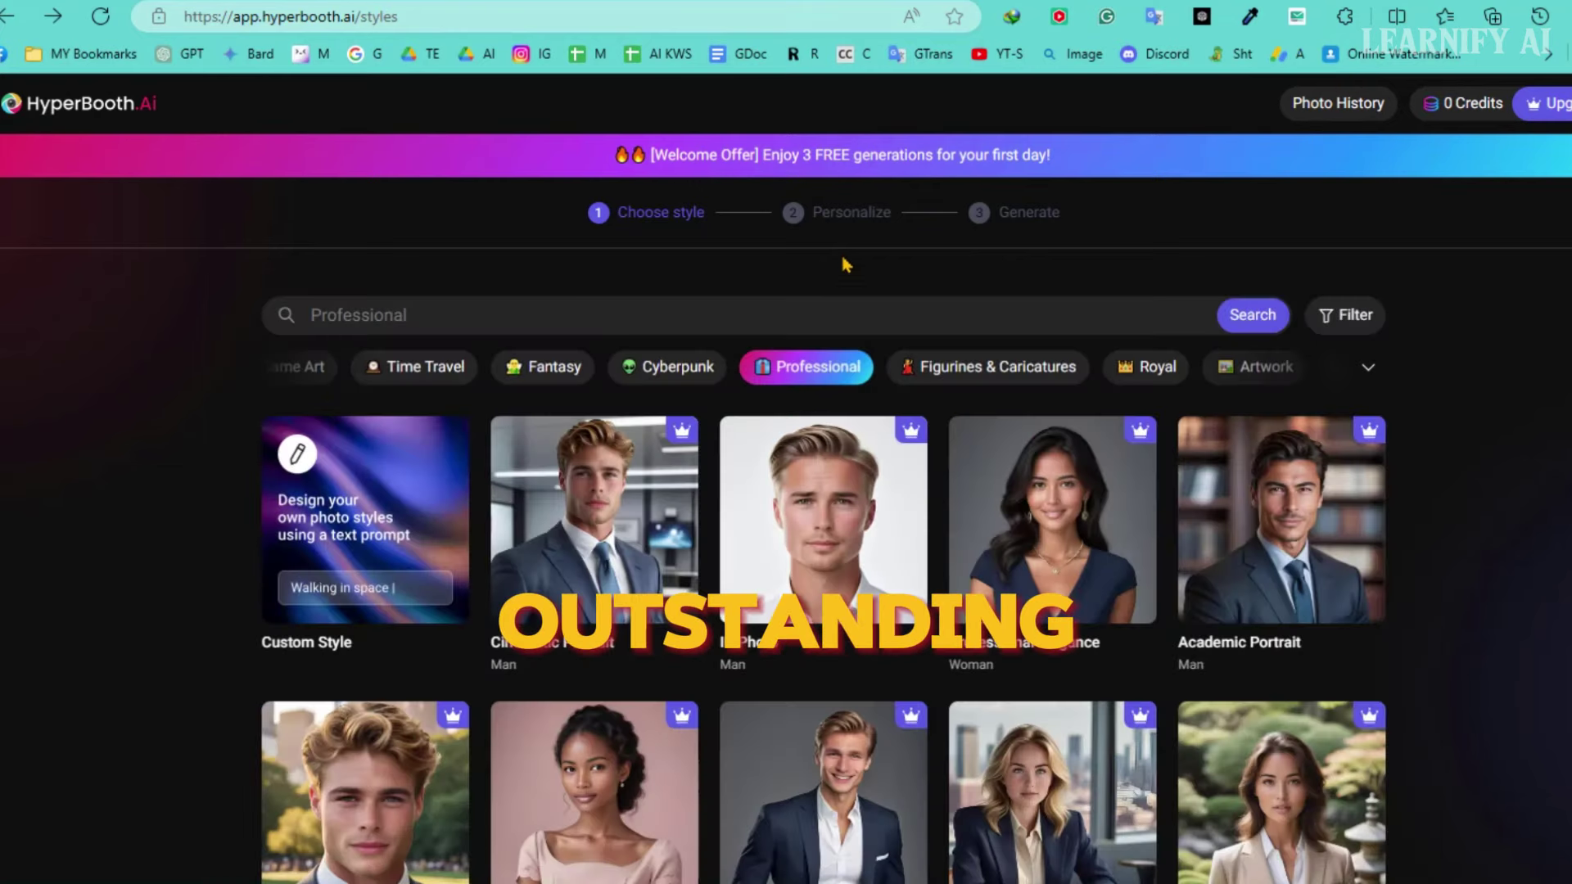
left_click(545, 367)
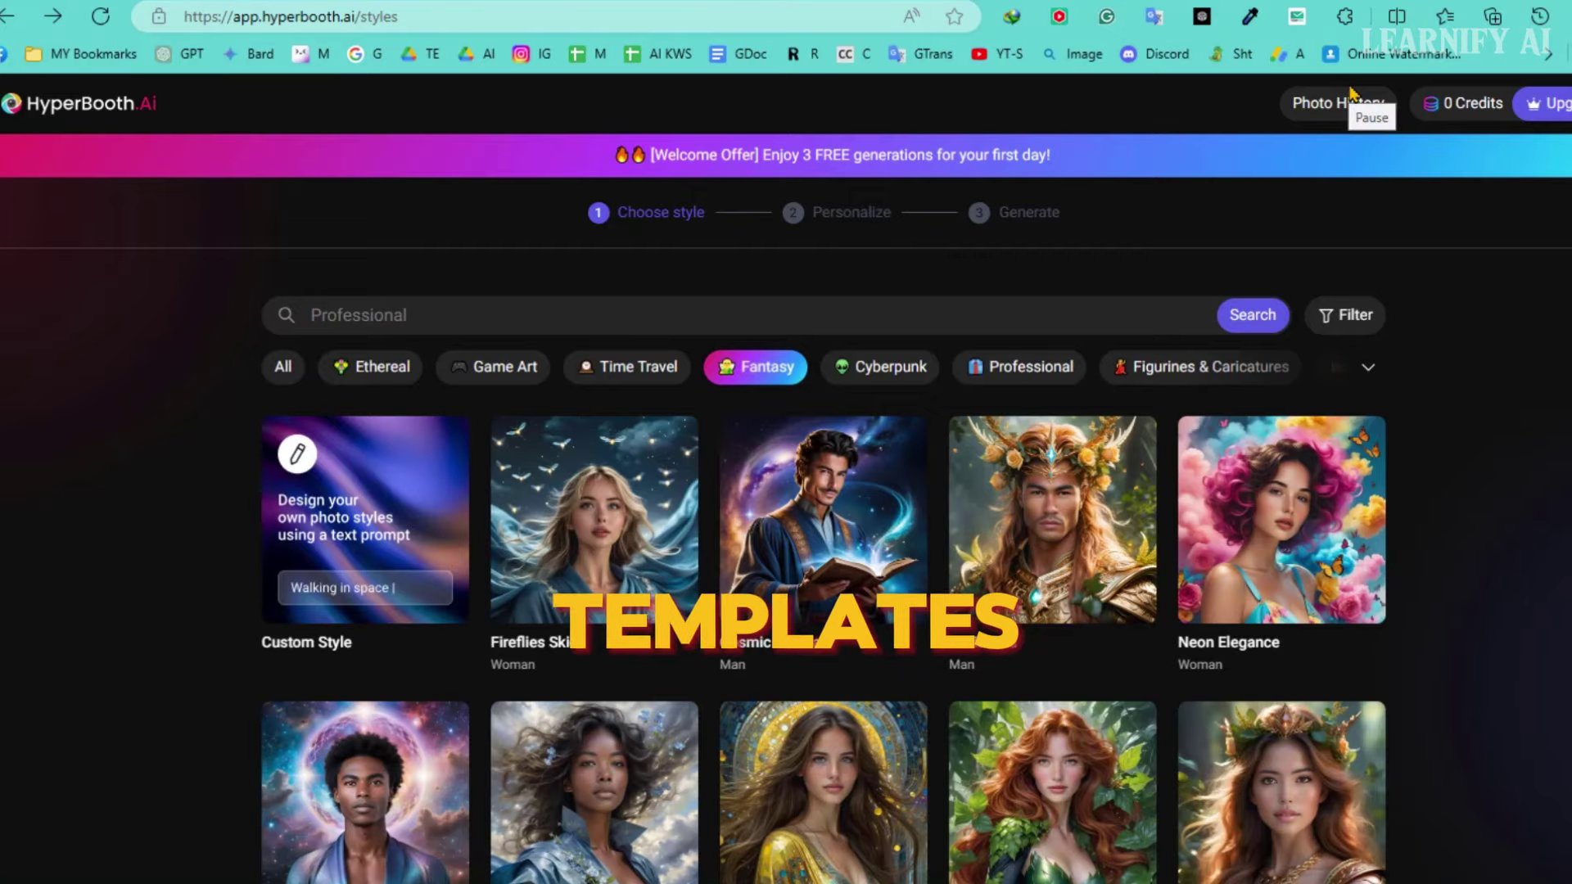
scroll(787, 532, "down", 1)
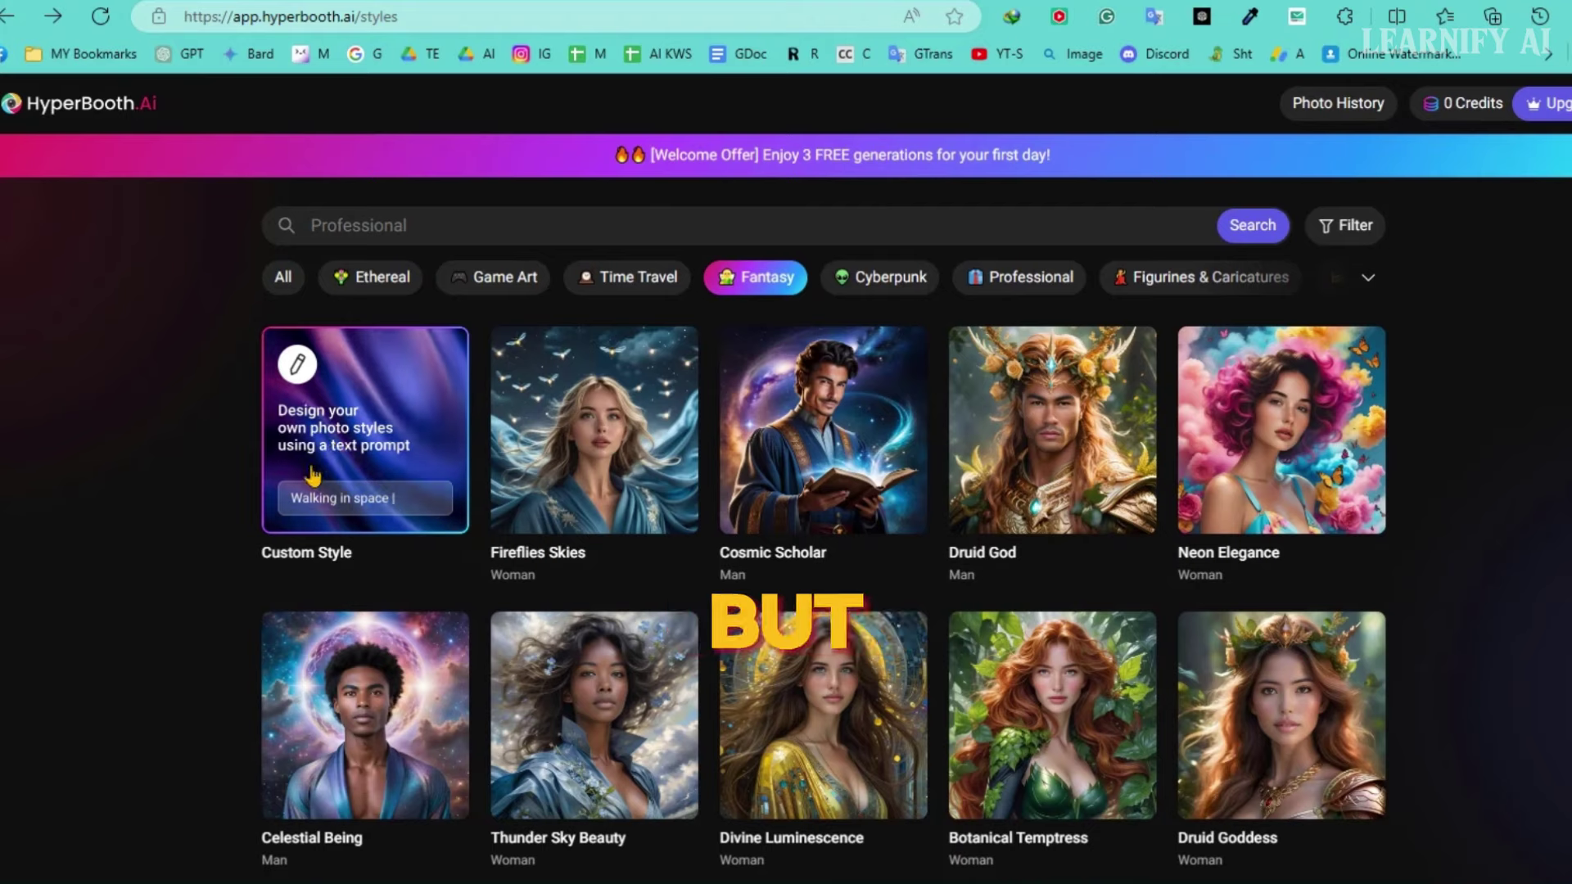
Choose Custom Style, load the blonde portrait from Recent Photos, and focus the Text Prompt field
left_click(391, 469)
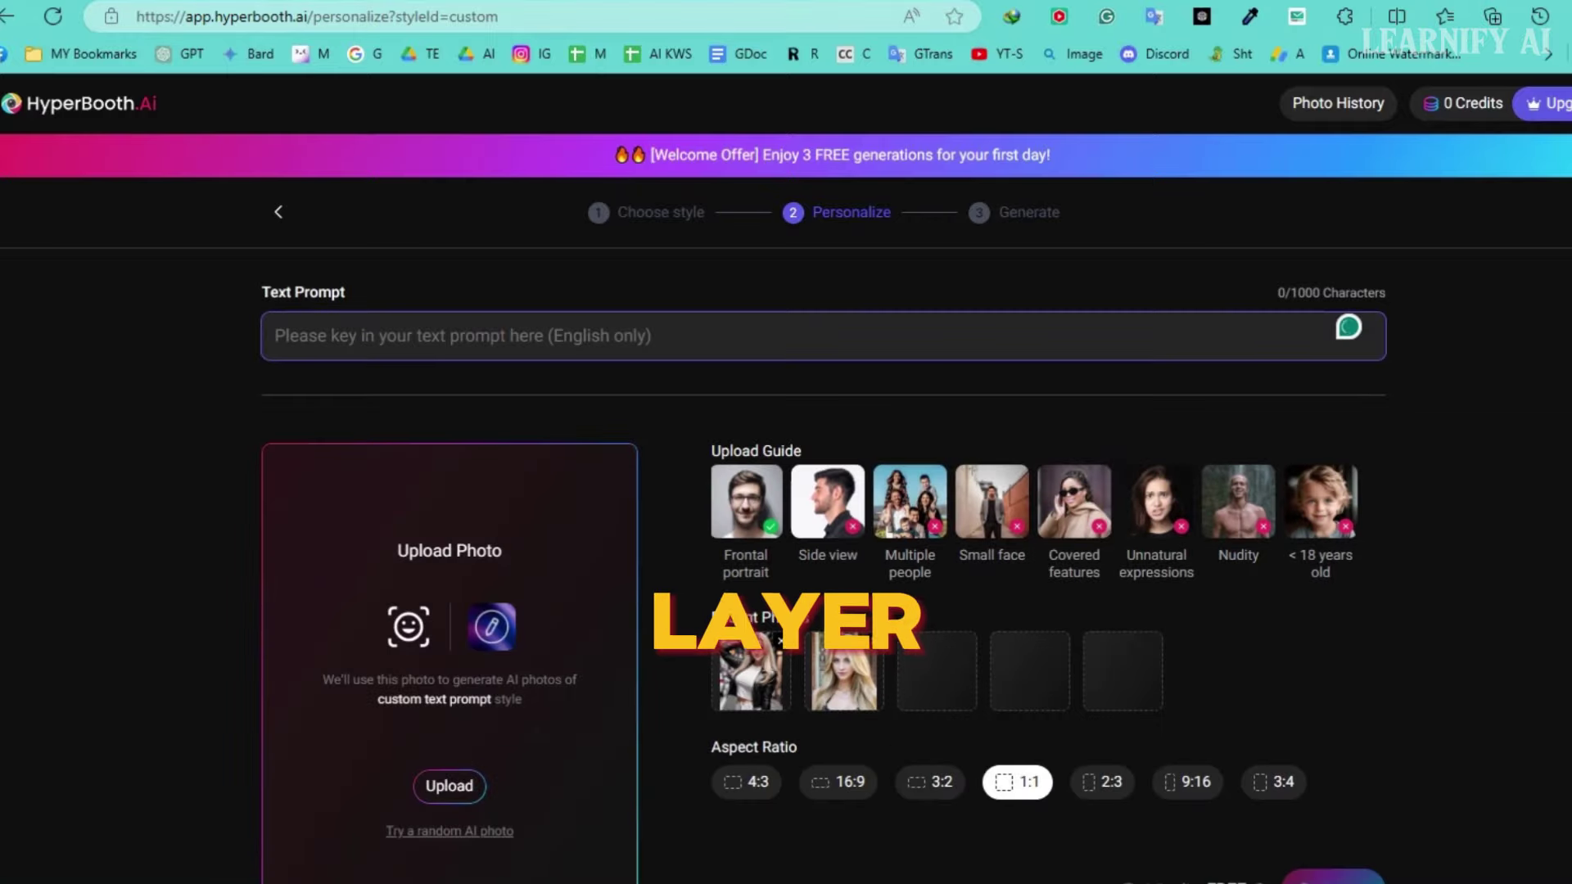
scroll(786, 538, "down", 1)
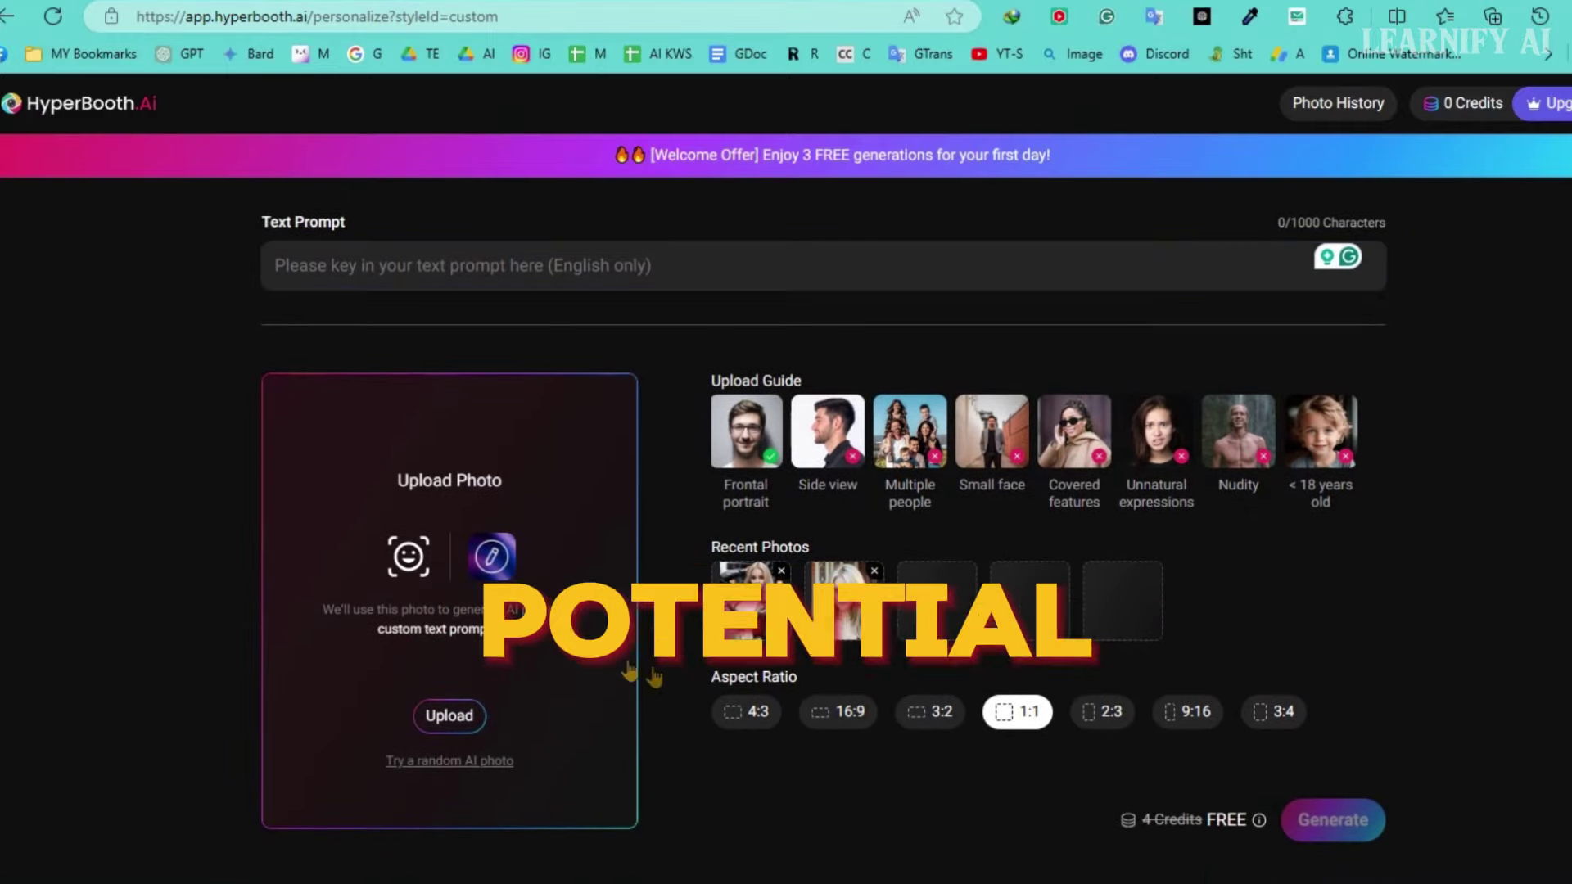
left_click(839, 606)
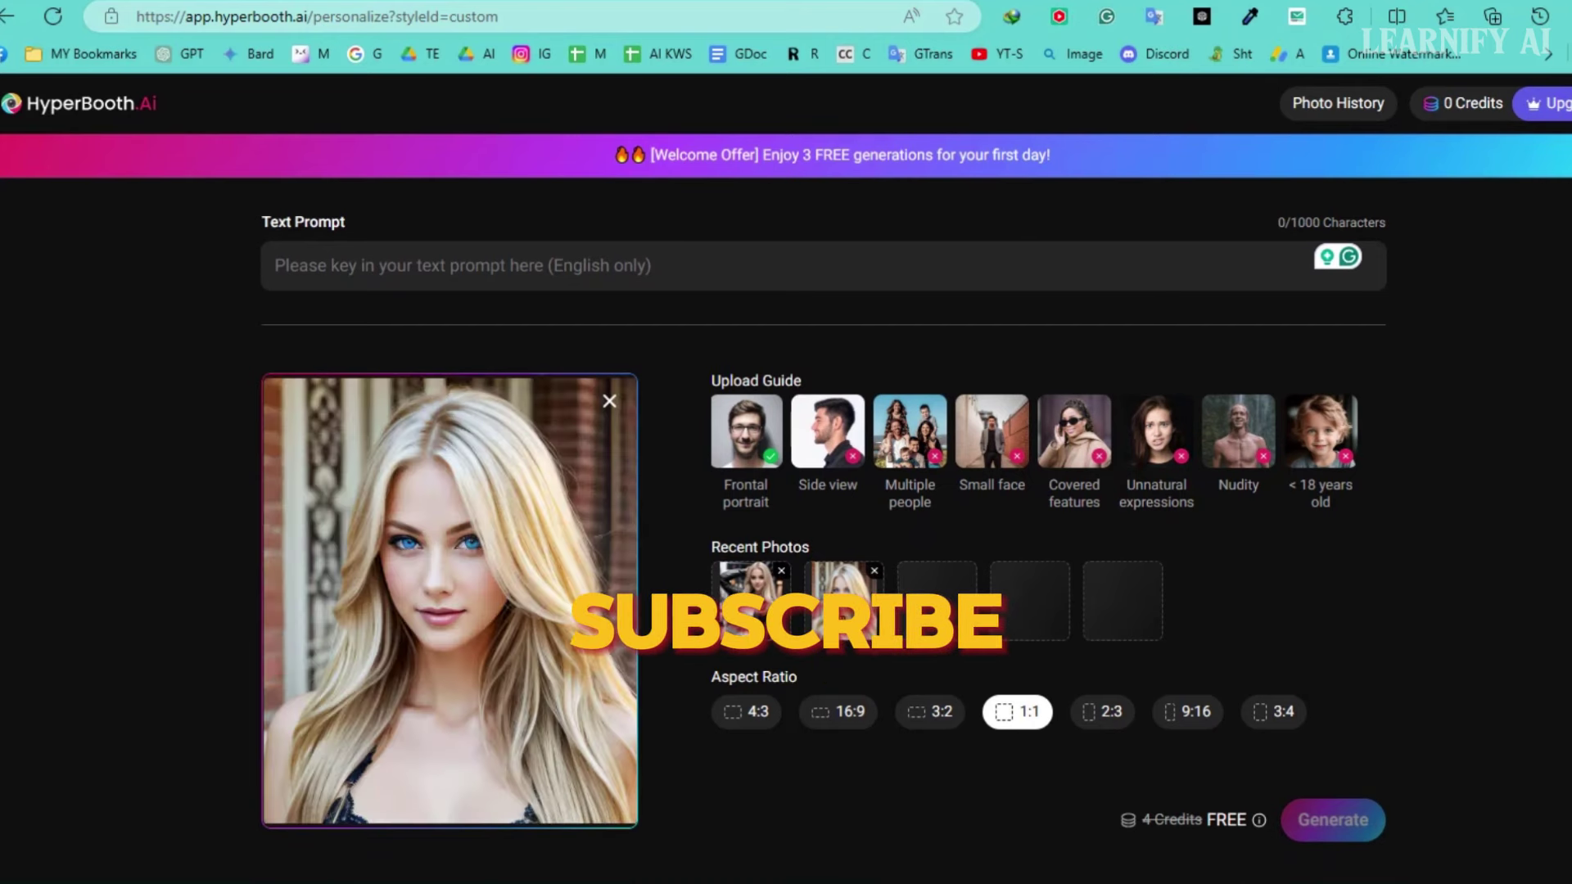
left_click(449, 271)
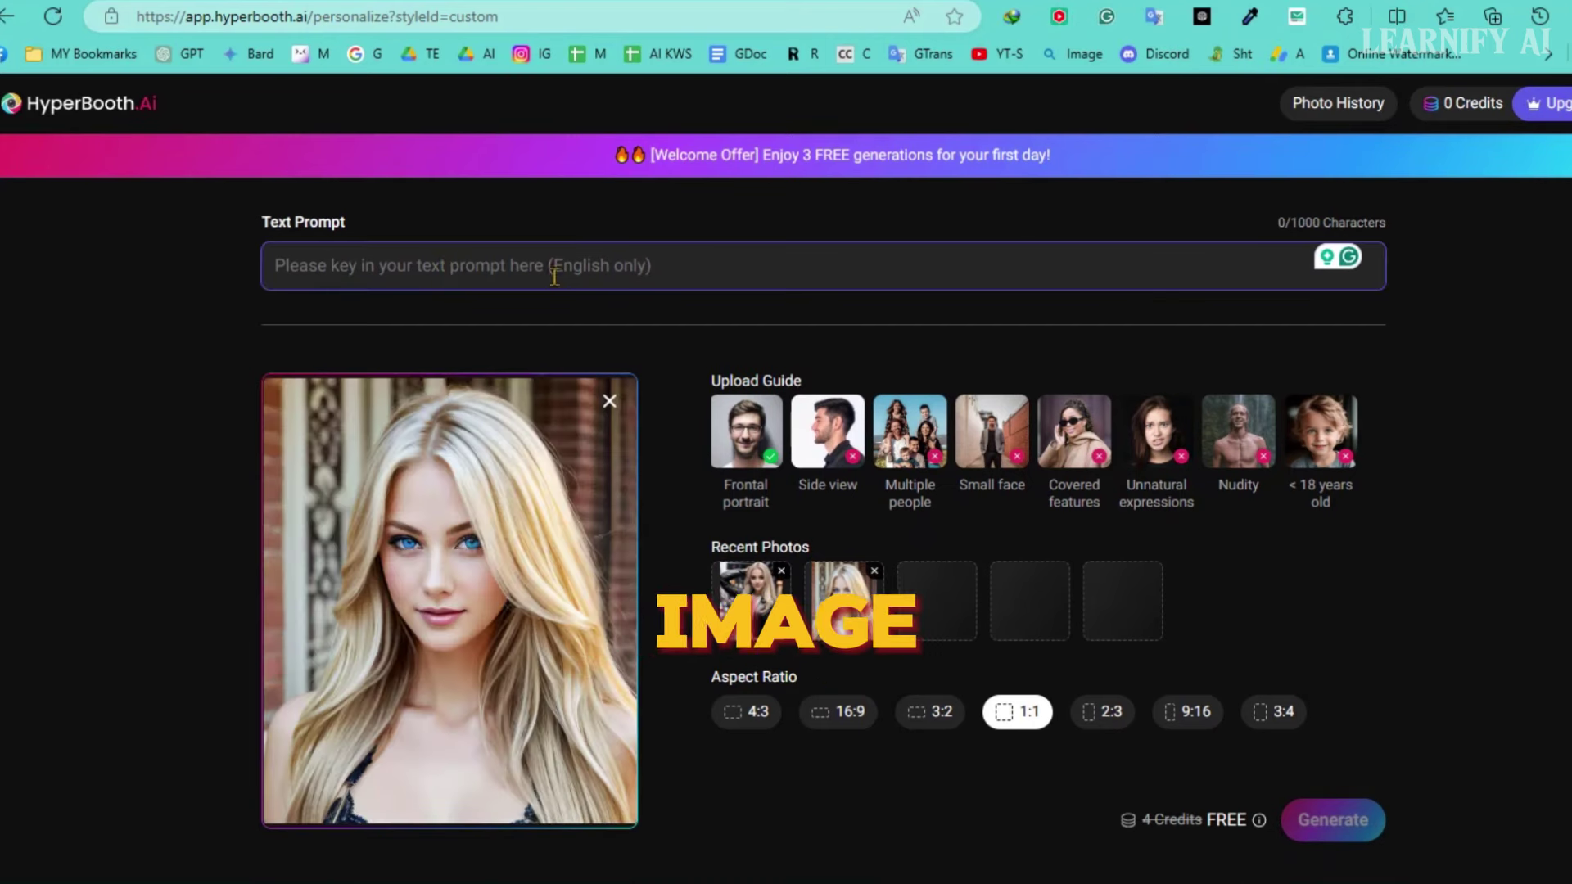
left_click(1258, 104)
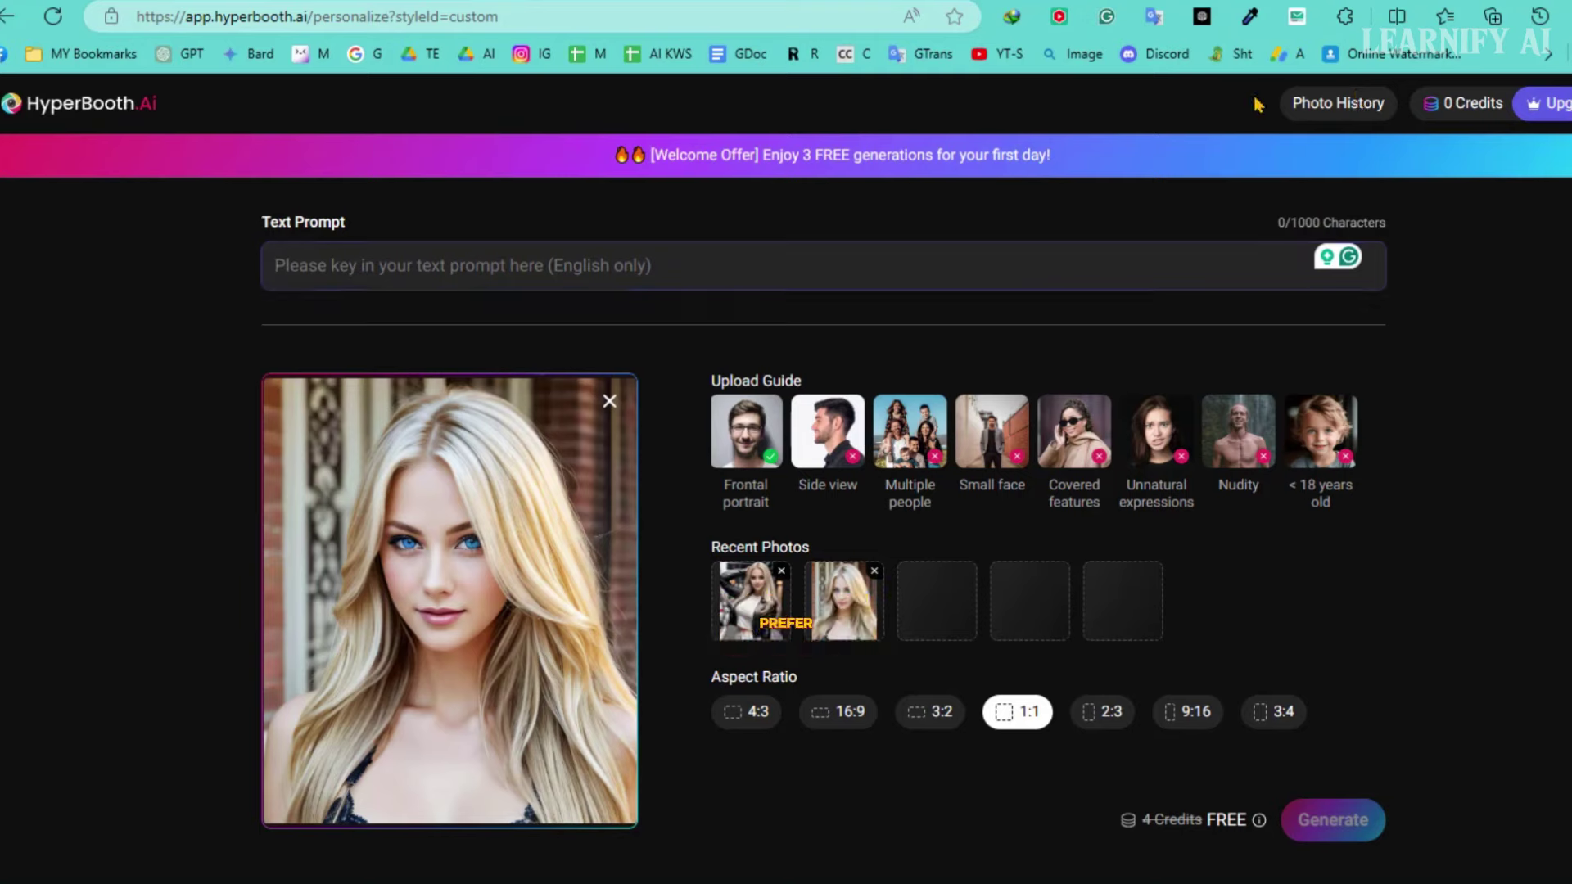
left_click(645, 272)
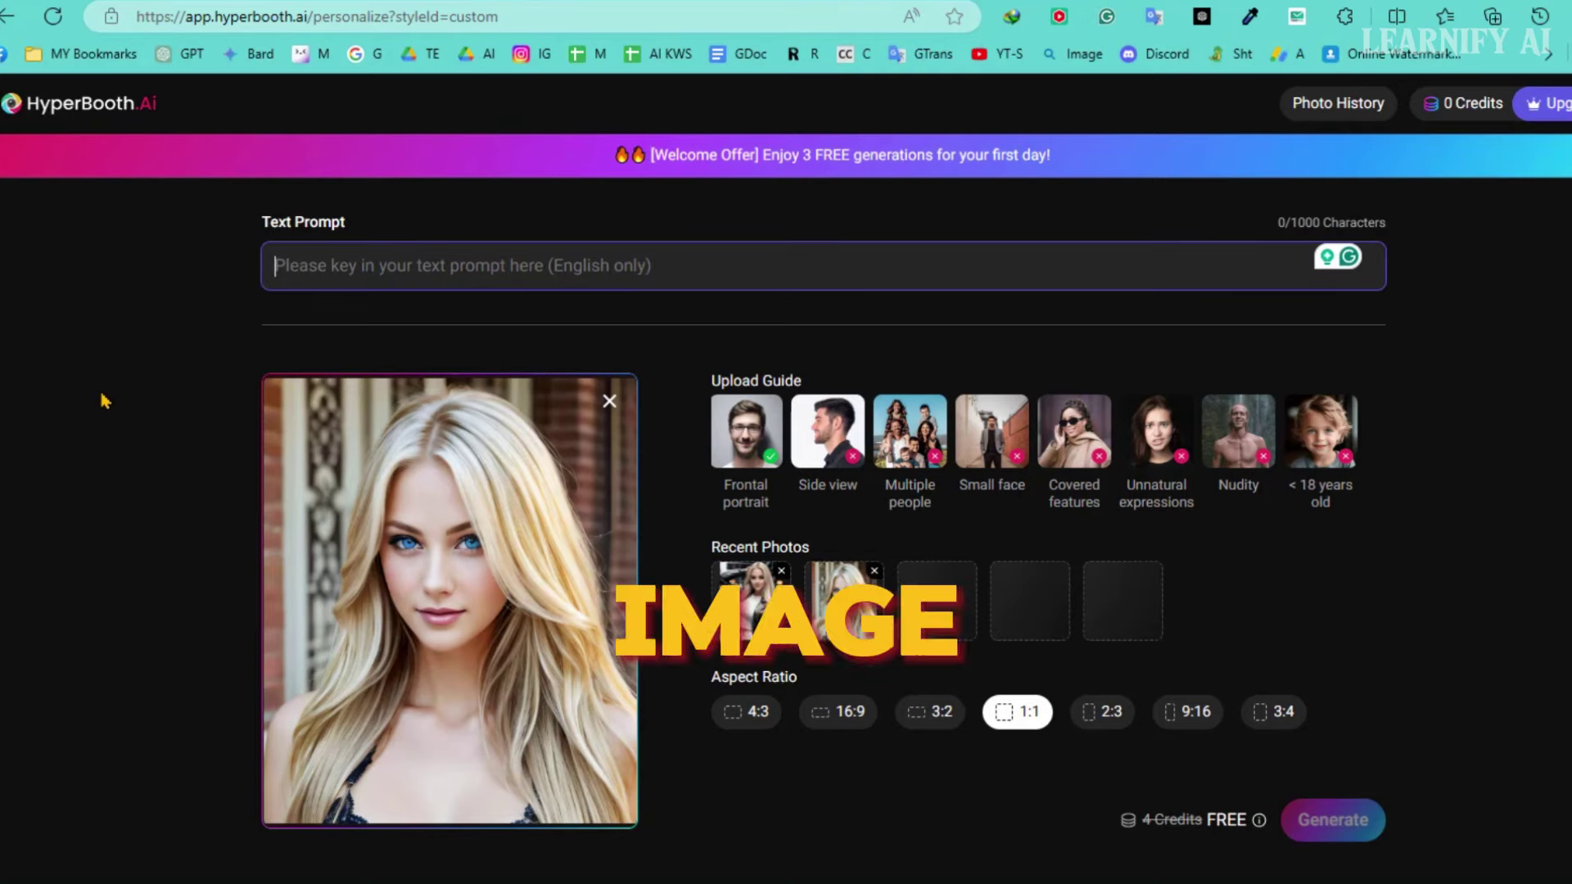
Enter the prompt 'A beautiful lady wearing a red color top standing in a sea beach, water is green of sea' and generate
type("A beautiful lad")
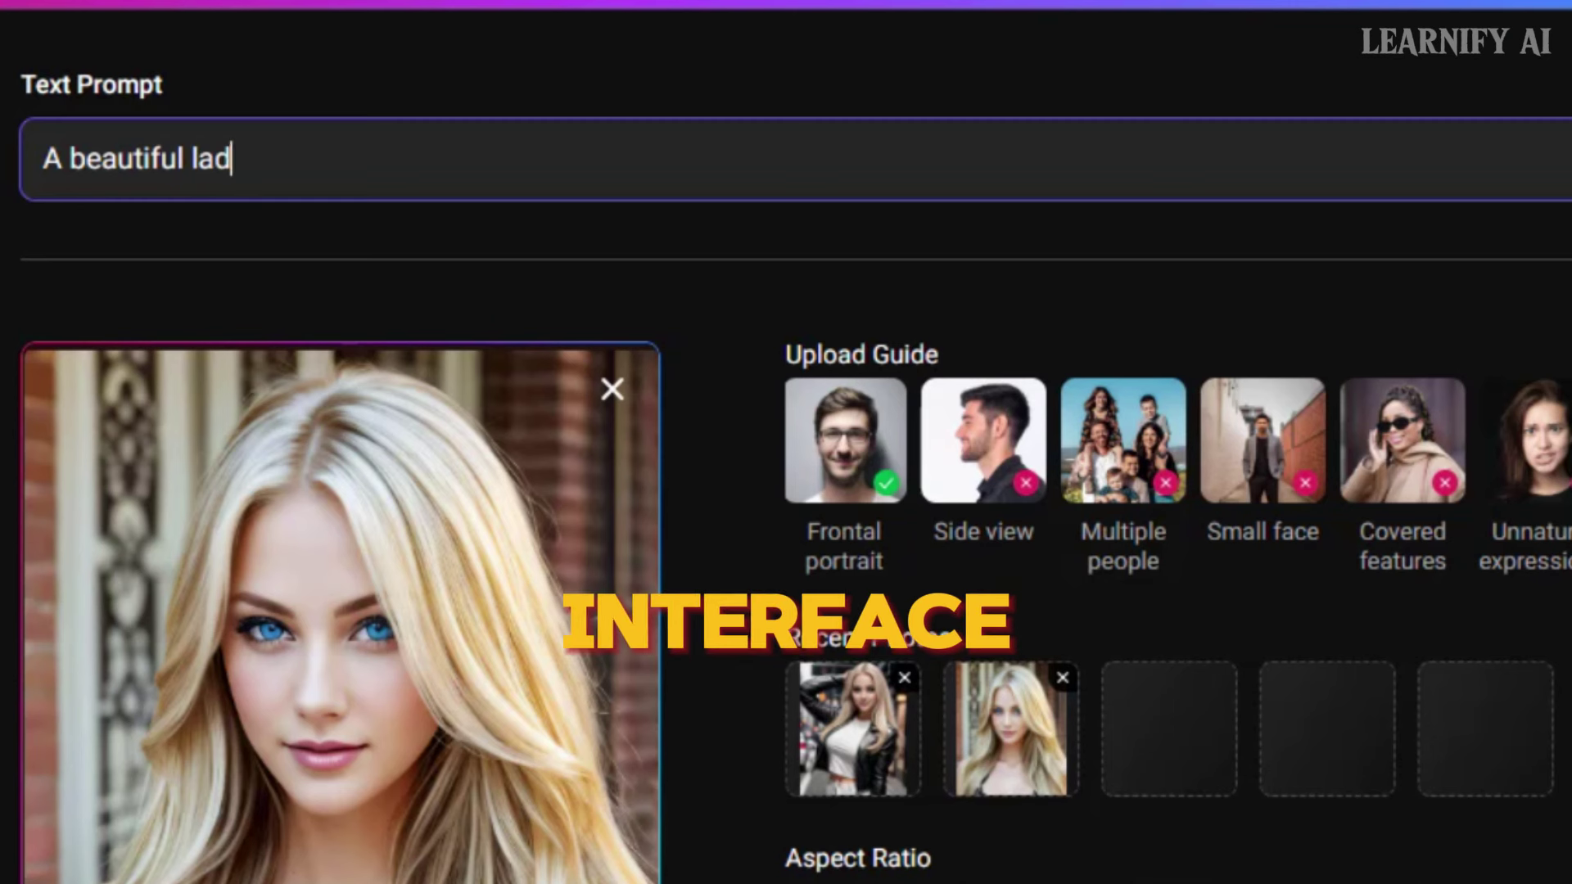
type("y wearing a red ")
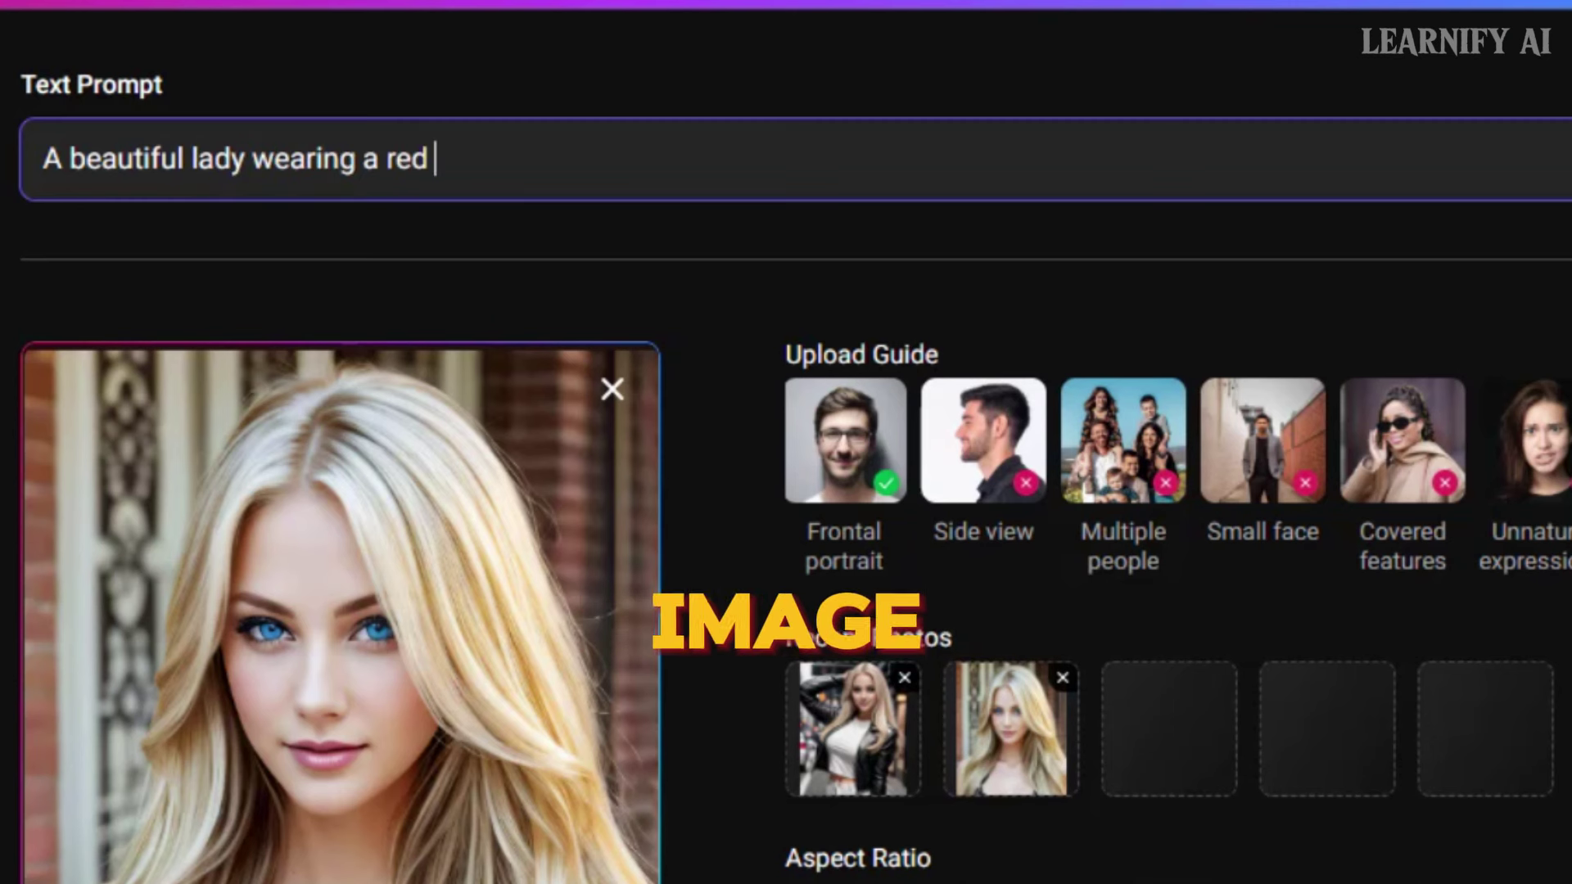
type("color top,")
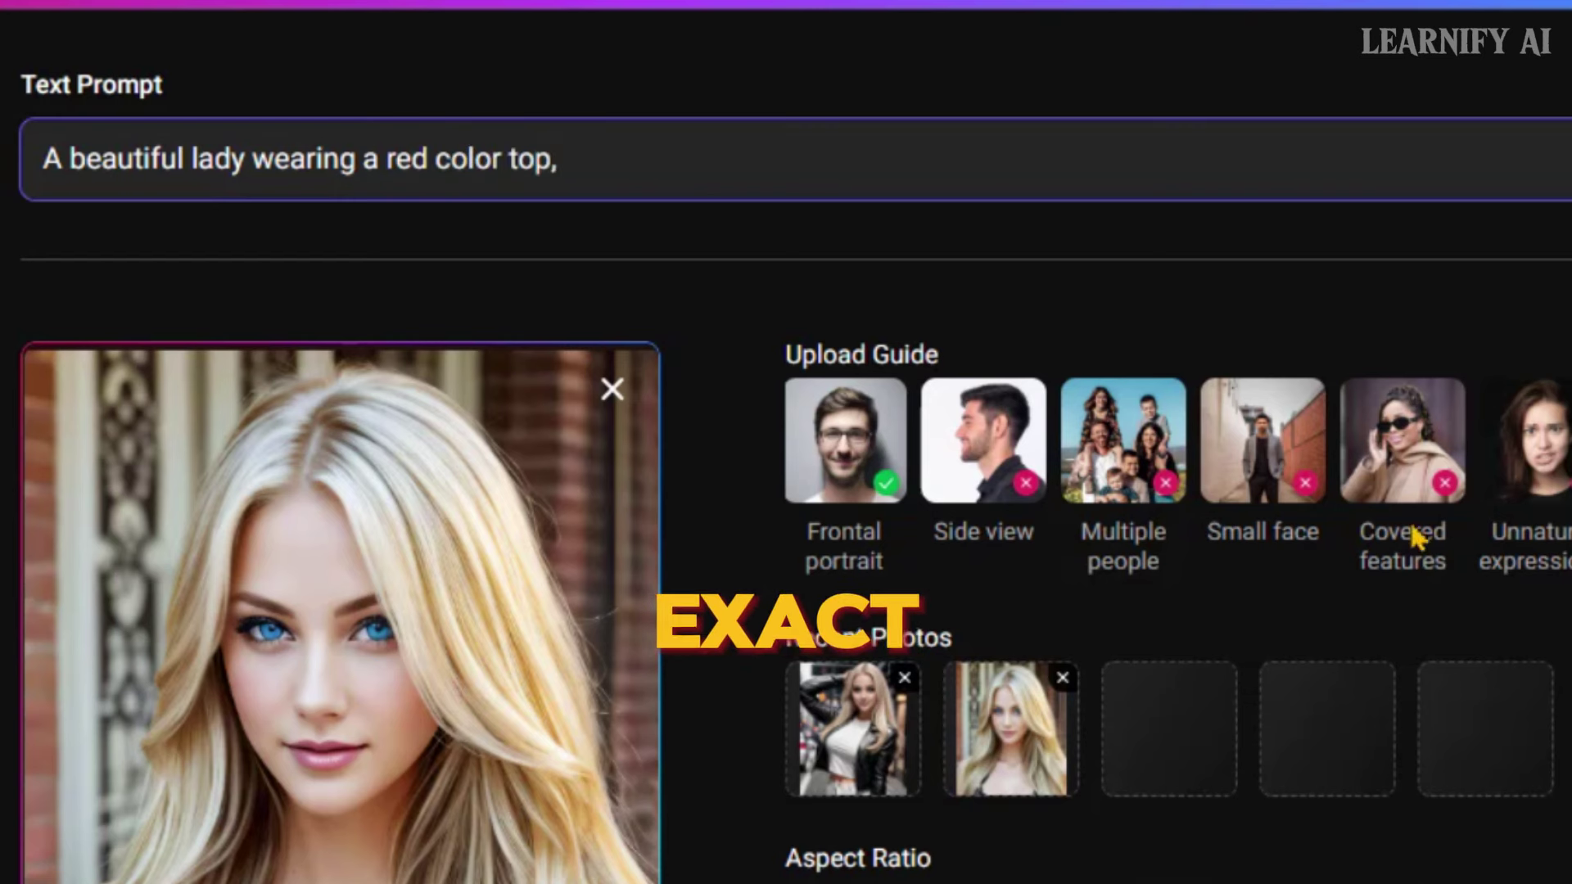
left_click(1088, 160)
type("standing in a sea")
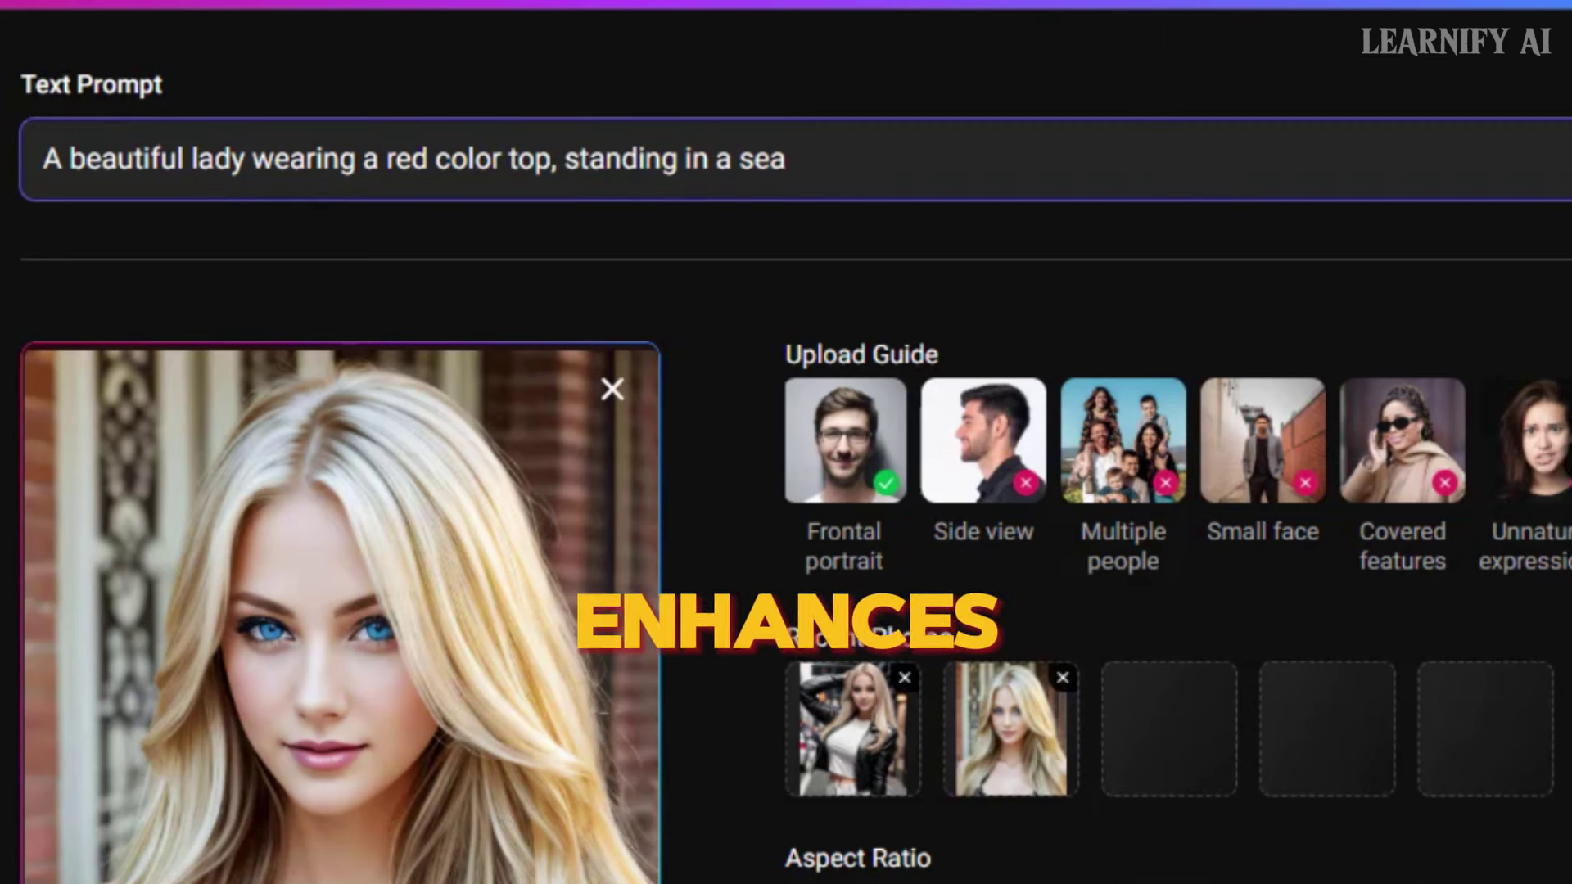
type(" beach, water is gr")
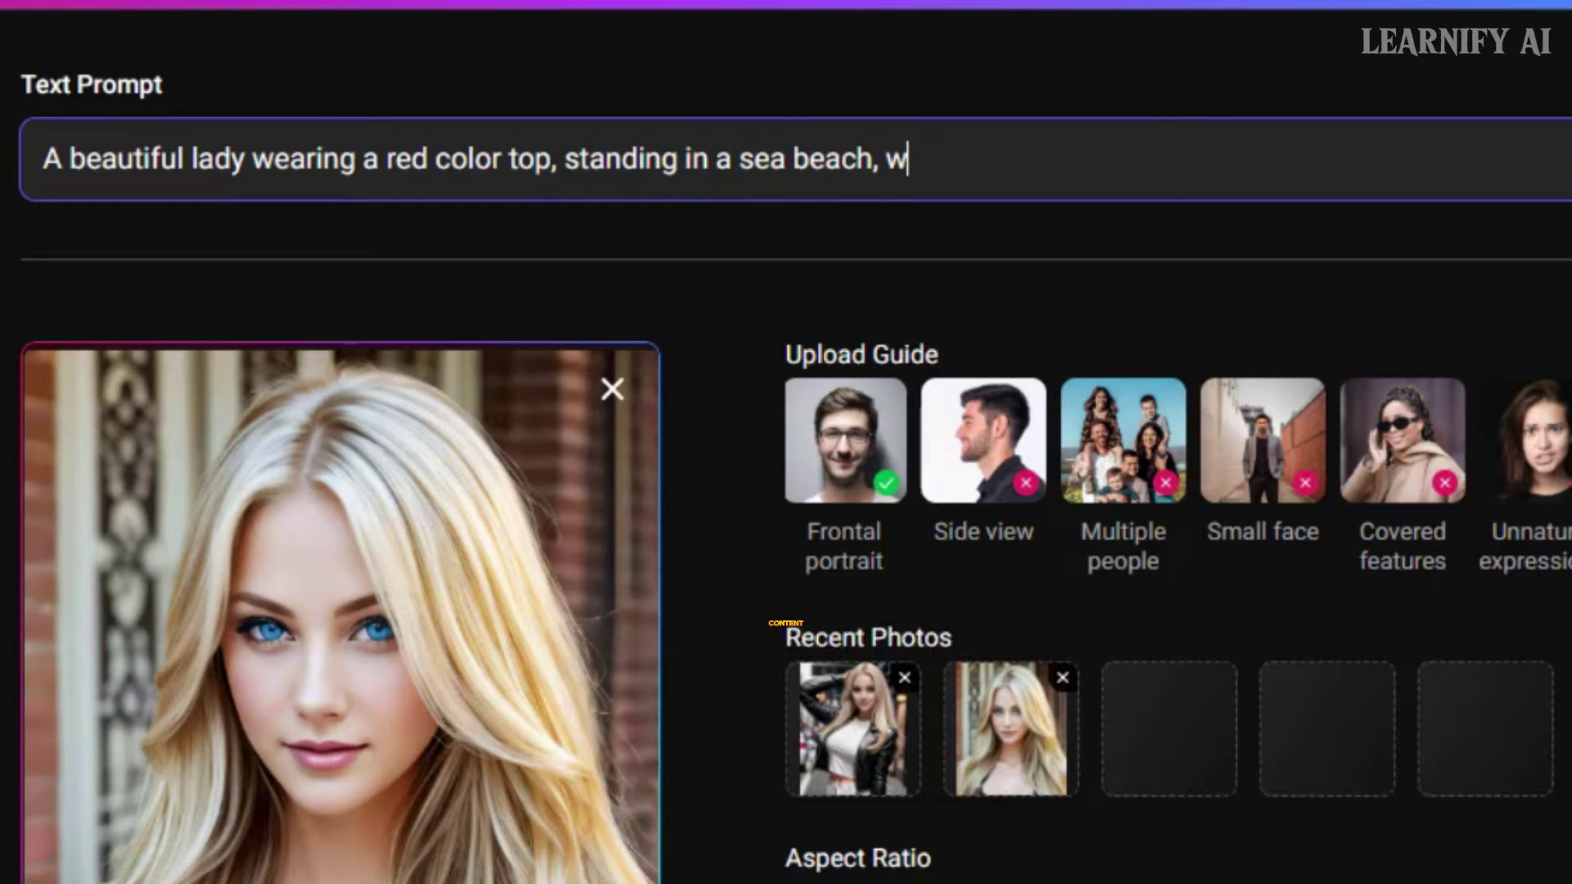
type("een of sea")
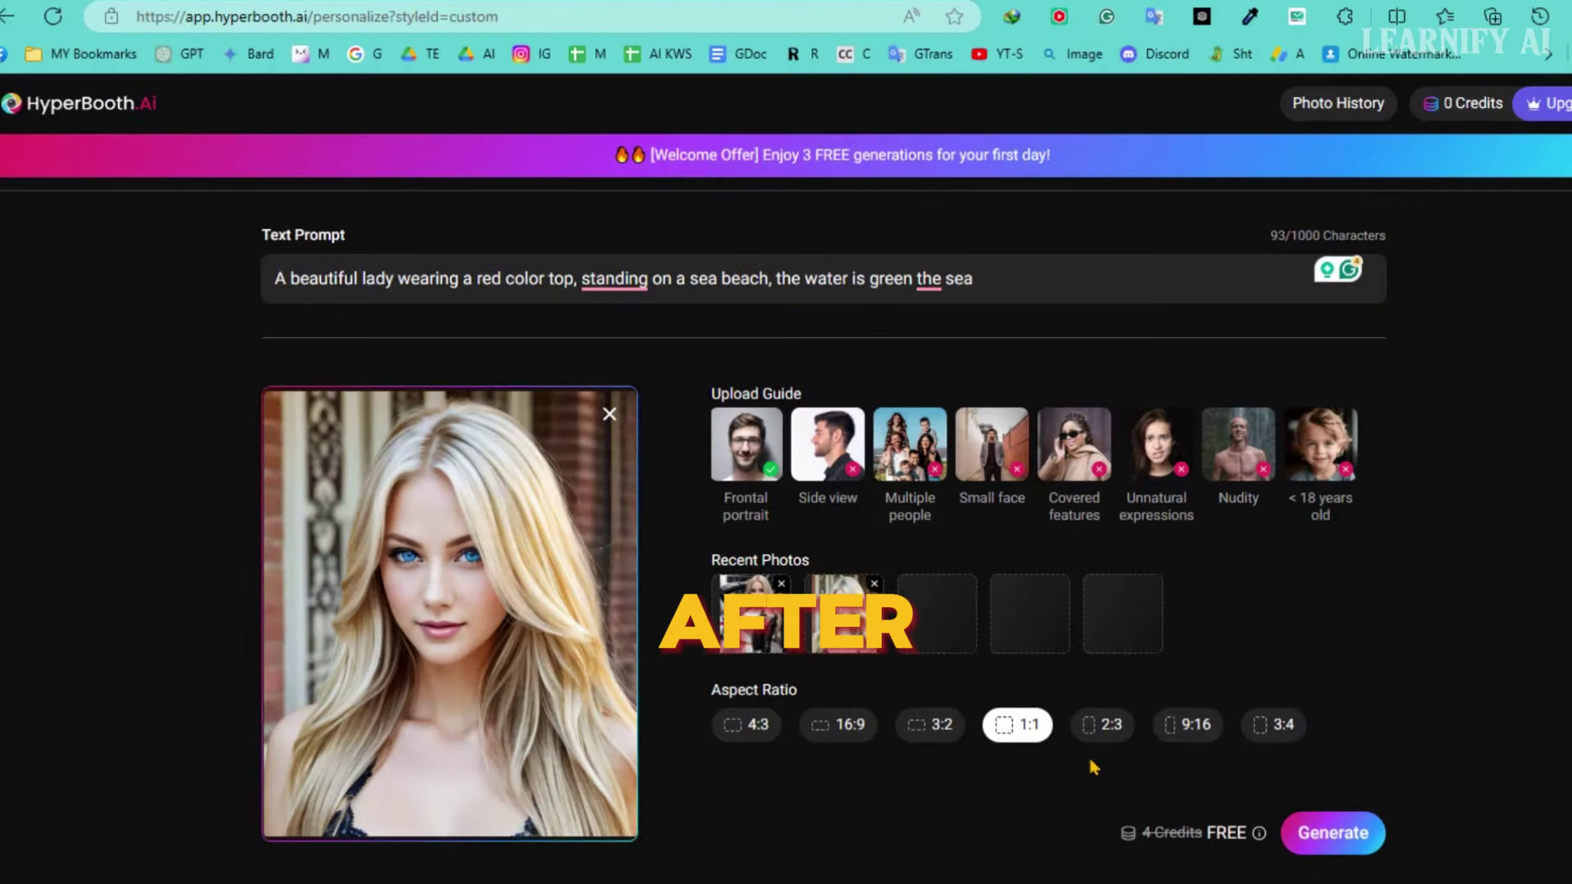
left_click(1321, 840)
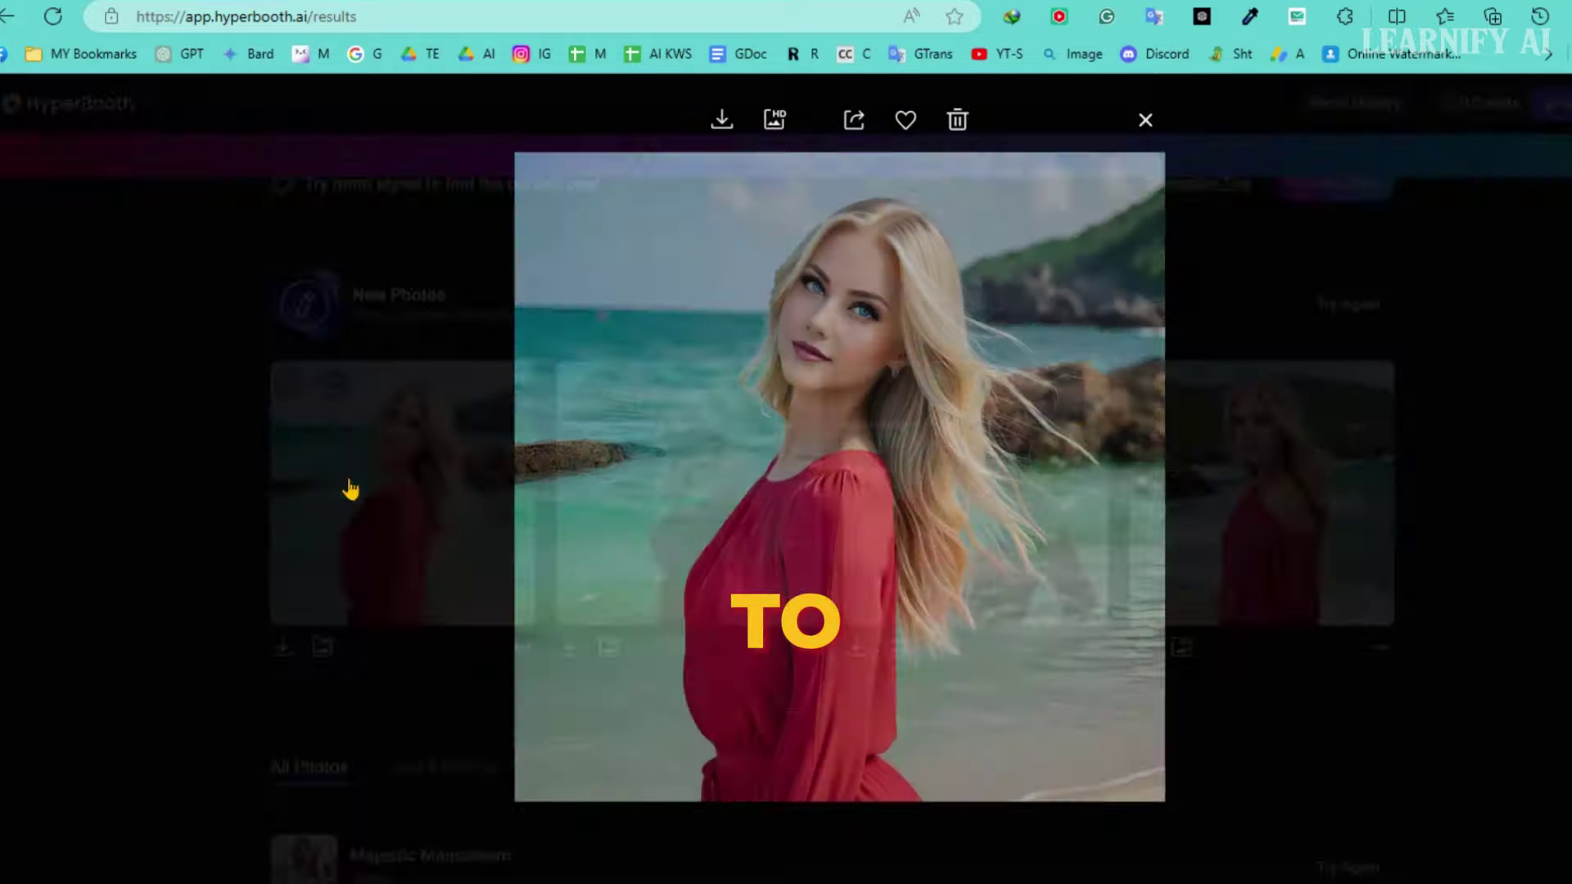
Step through the generated beach photos in the viewer, then return to all results
key("Right")
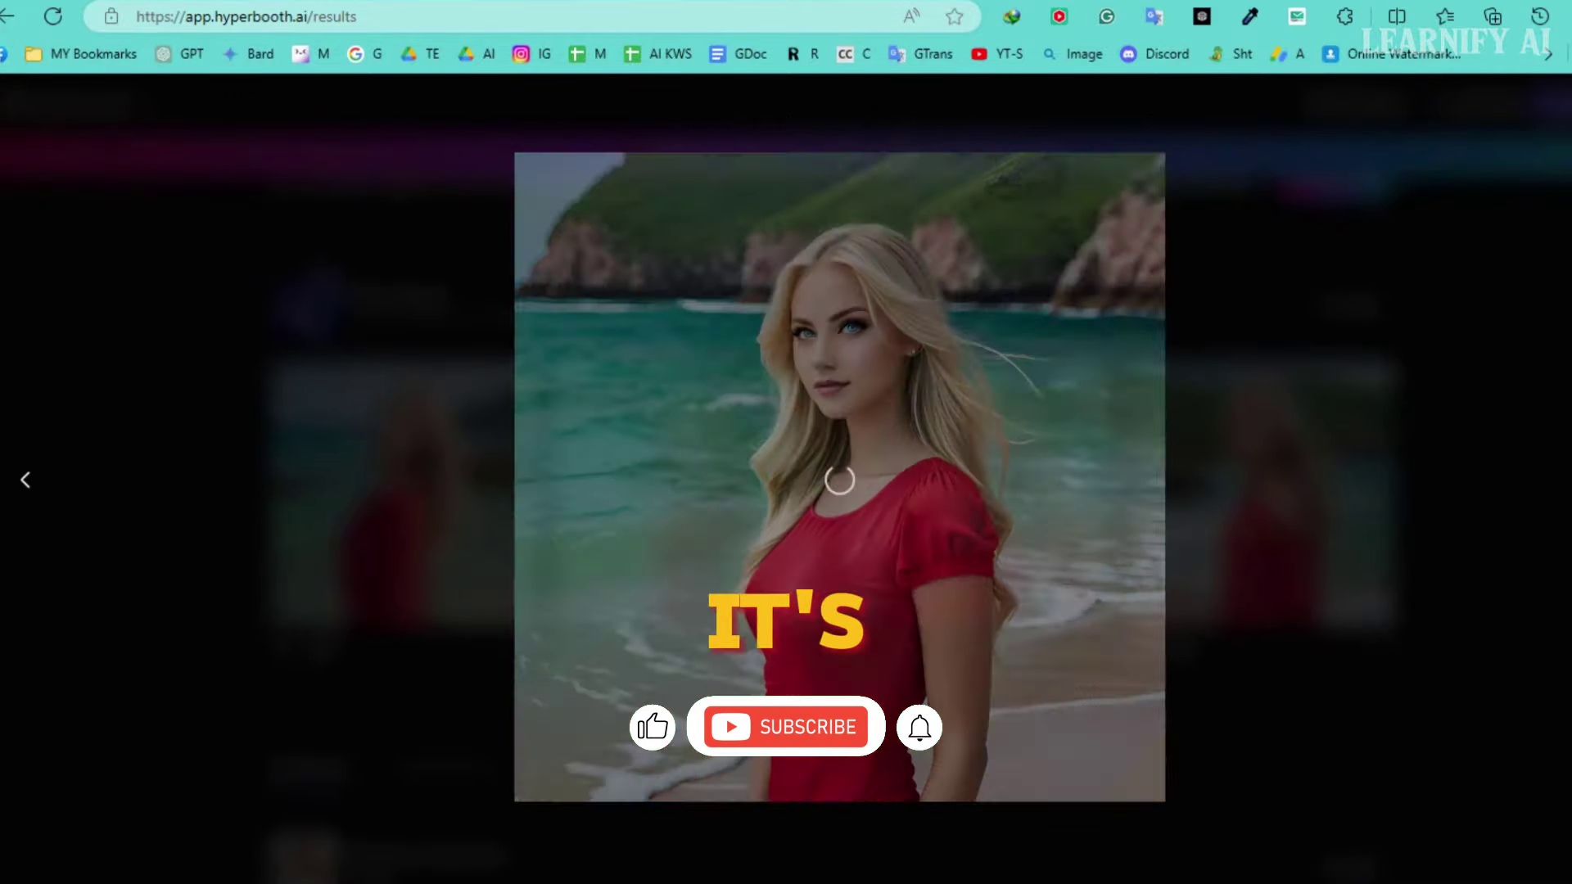
key("Right")
key("Right")
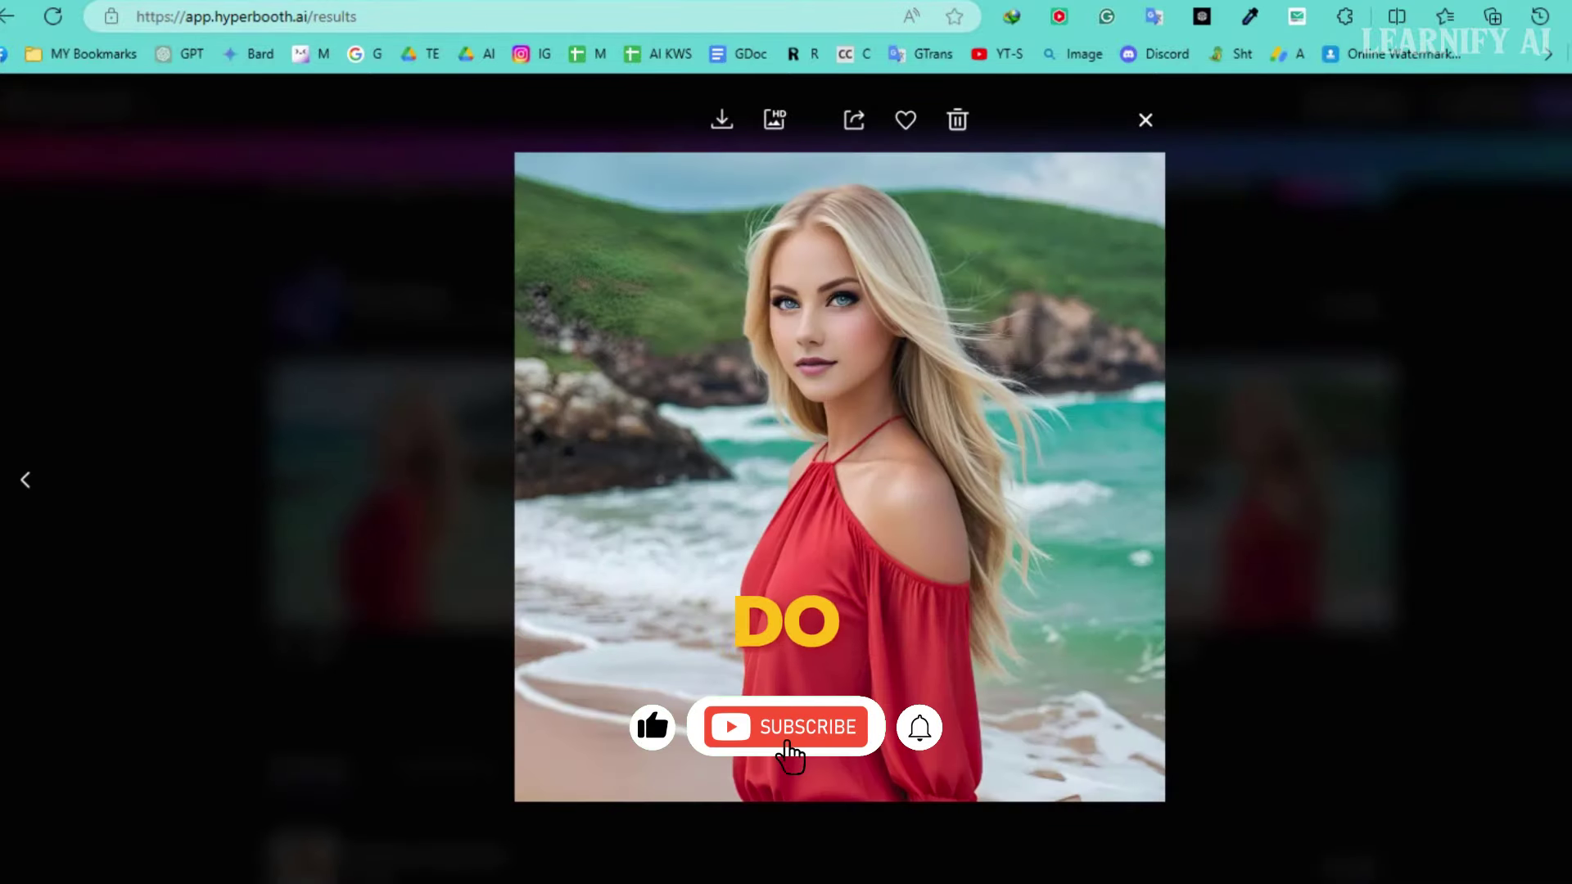
key("Escape")
Start a new custom style with a recent photo and paste the lakeside twilight scene prompt
left_click(1315, 187)
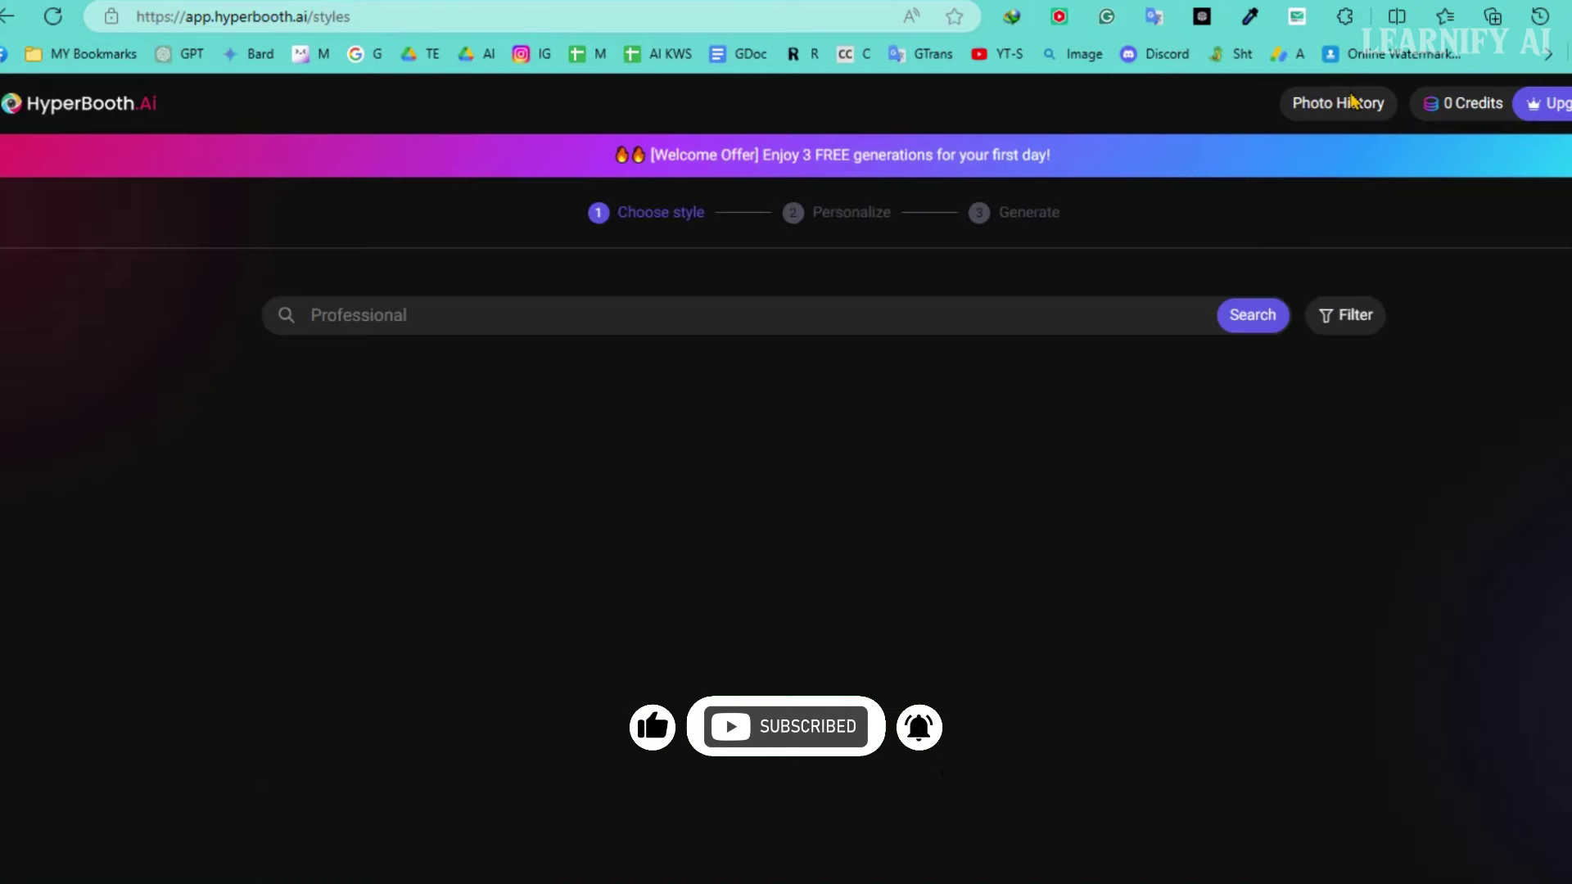
left_click(364, 541)
left_click(843, 573)
type("A serene lakeside scene at twilight with a lone fisherman silhouetted against the soft, glowing hues of the sunset. The lake reflects the orange and pink sky, and around the fisherman, the water is calm, dotted with small ripples. Nearby, a few ducks glide peacefully across the water. Trees line the shore, their leaves rustling gently in the evening breeze. The image conveys a tranquil and reflective mood, captured using a DSLR camera with a wide-angle lens, f/2.8 aperture.")
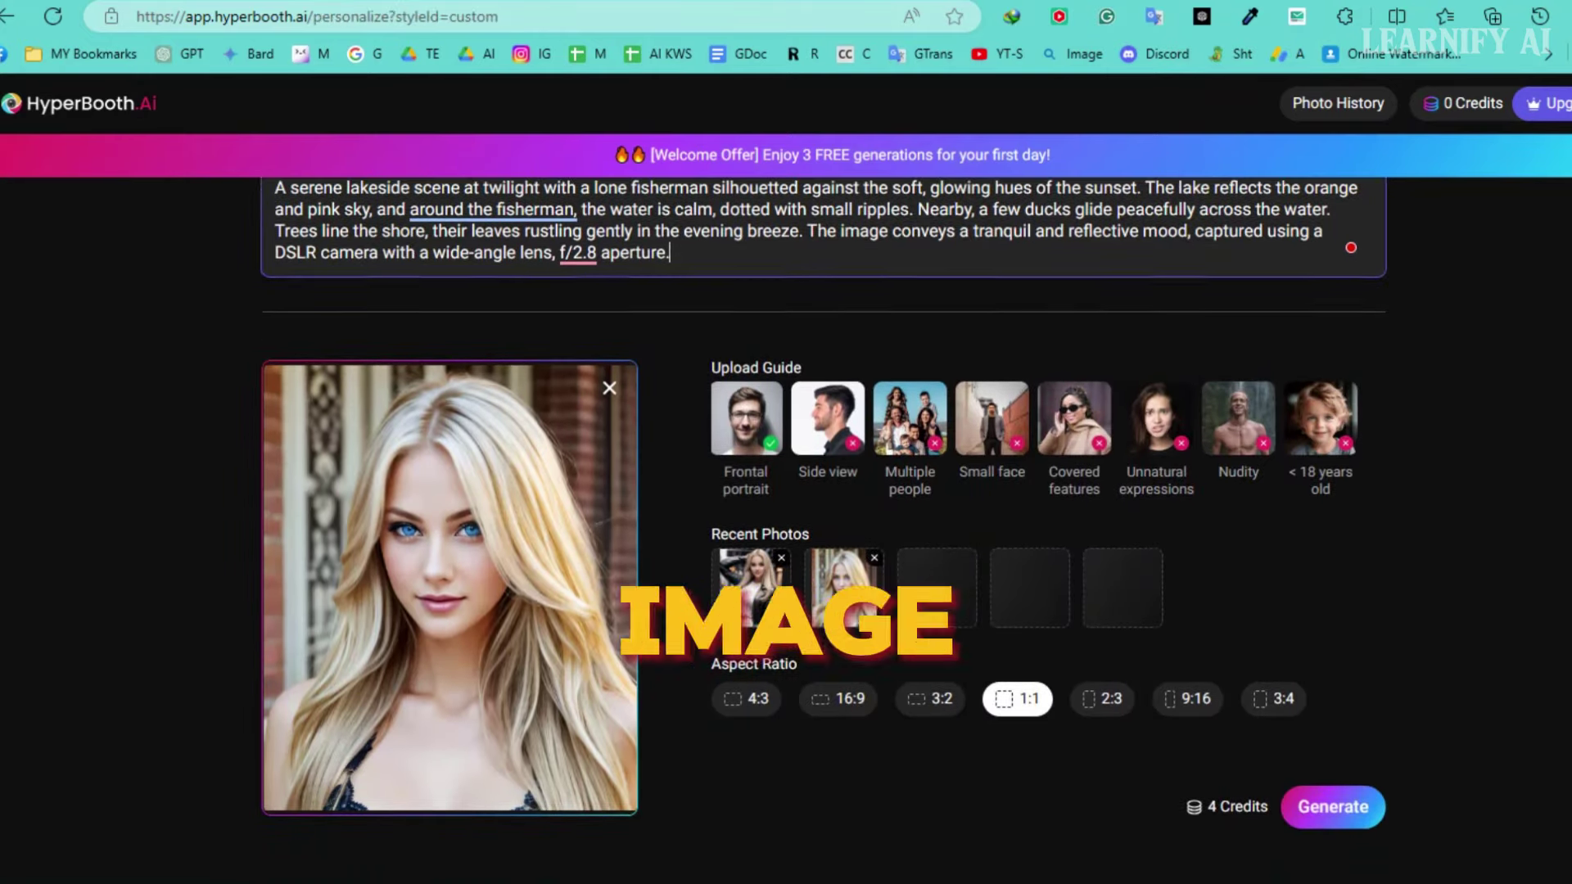
Generate the lakeside scene photos, then view a garden photo from the photo history
left_click(1334, 806)
left_click(1343, 102)
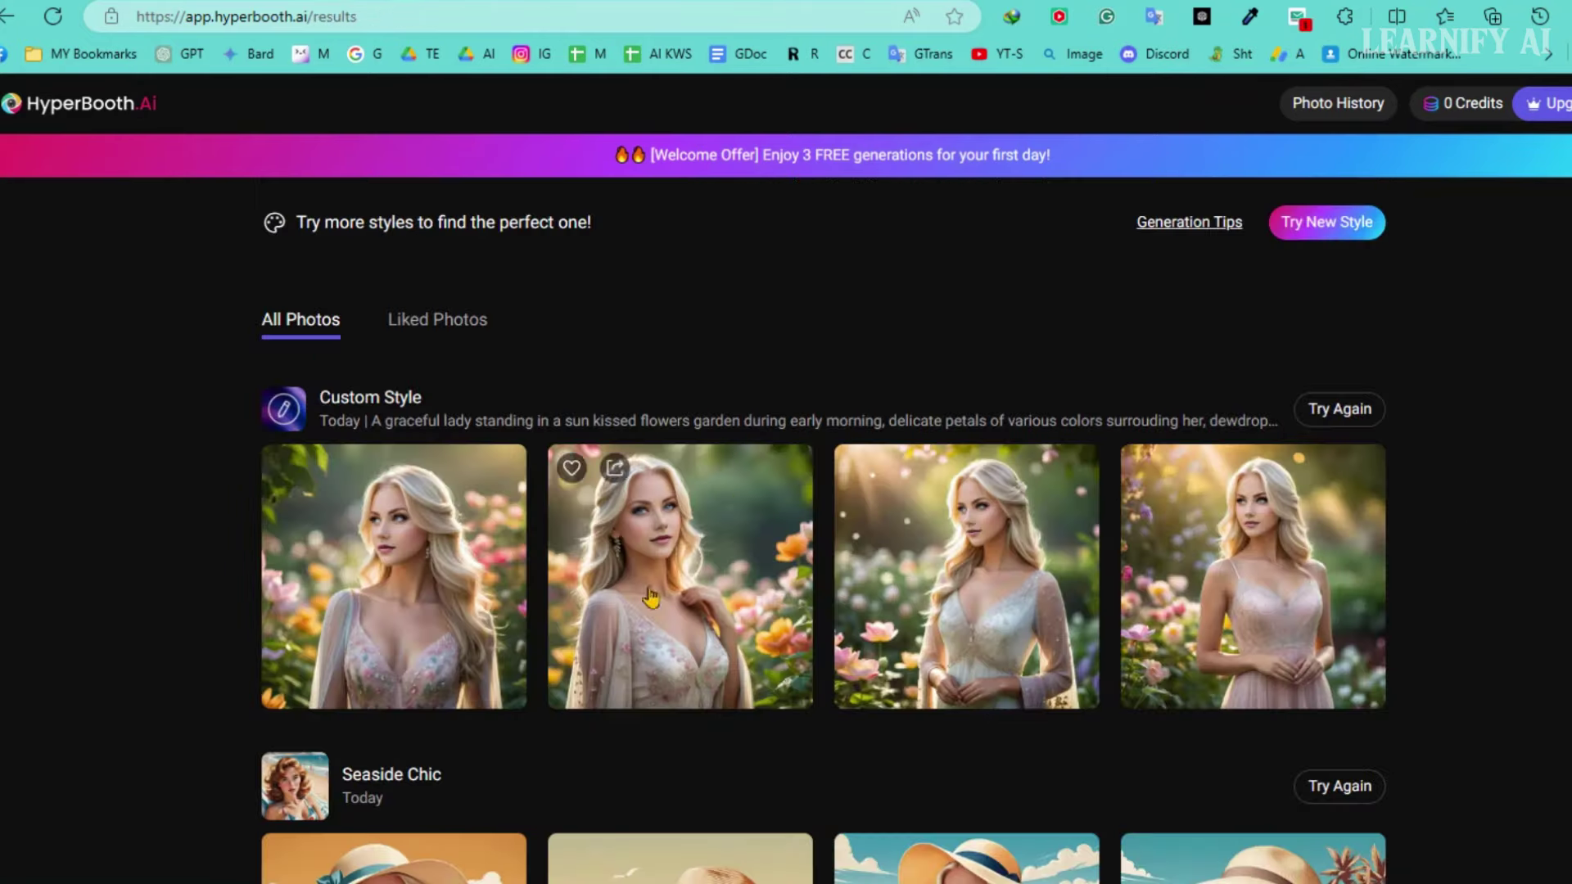
left_click(1252, 562)
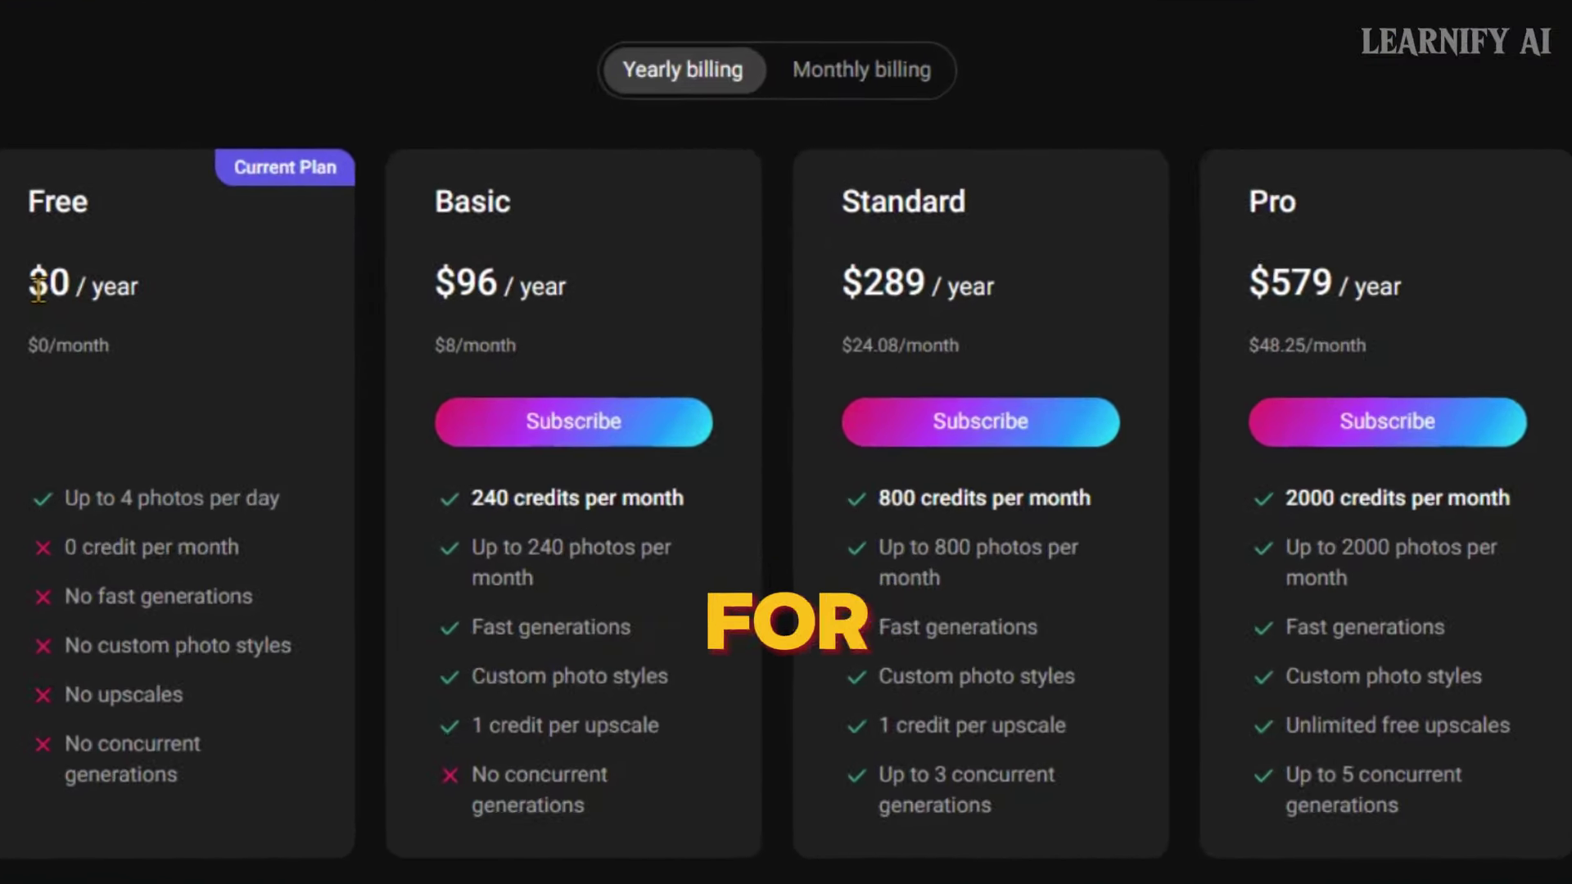
Highlight Free's $0/year and 4 photos per day, then Basic's $96/year and 240 monthly credits
left_click_drag(38, 287, 174, 299)
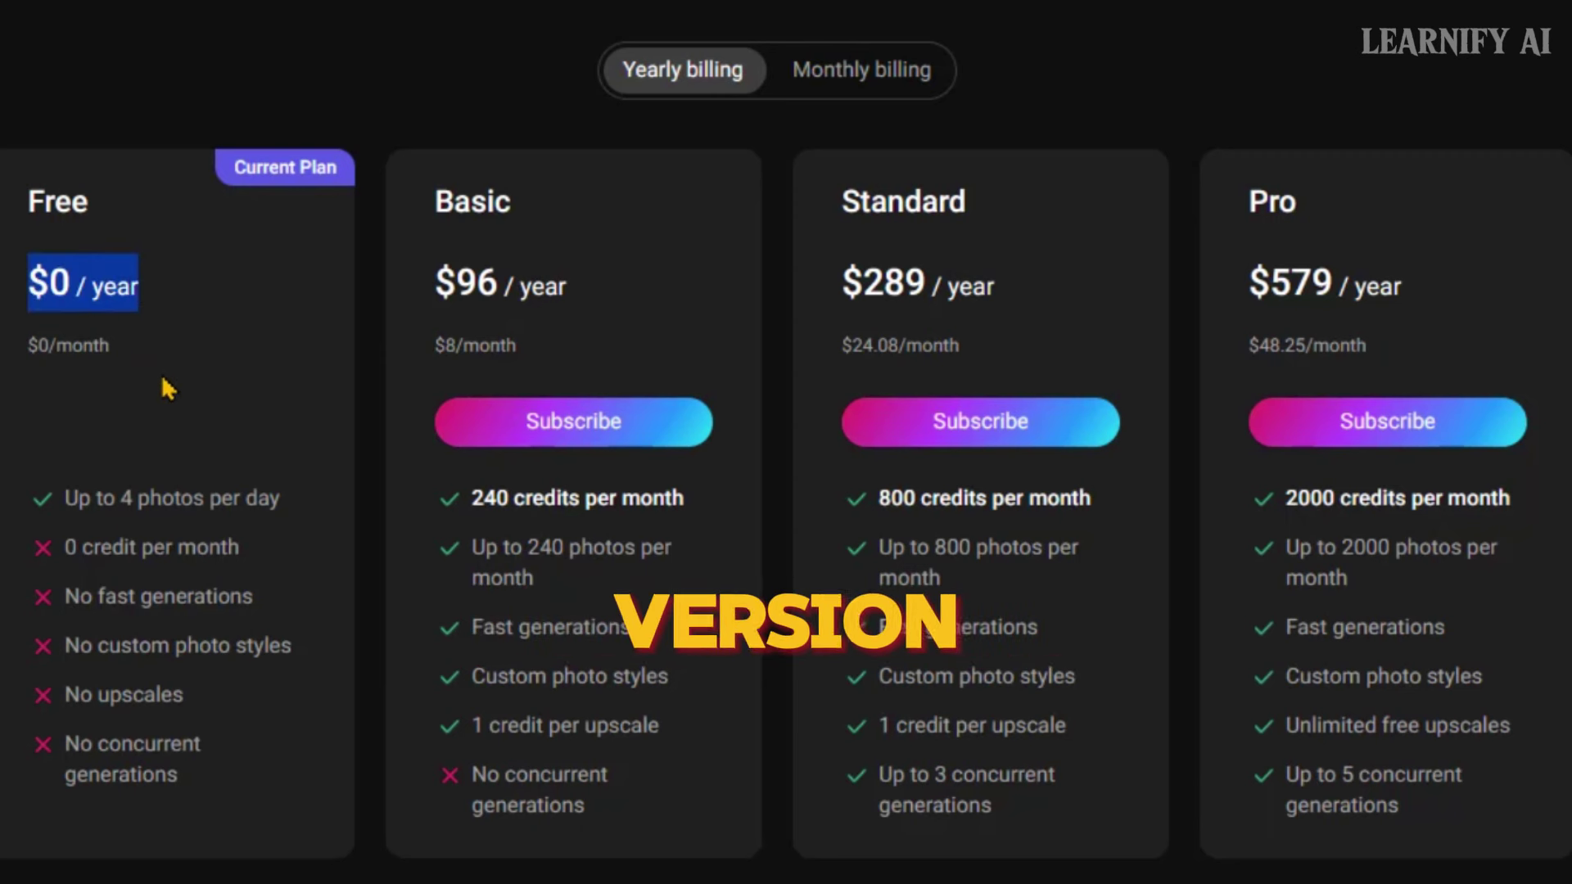
left_click(84, 497)
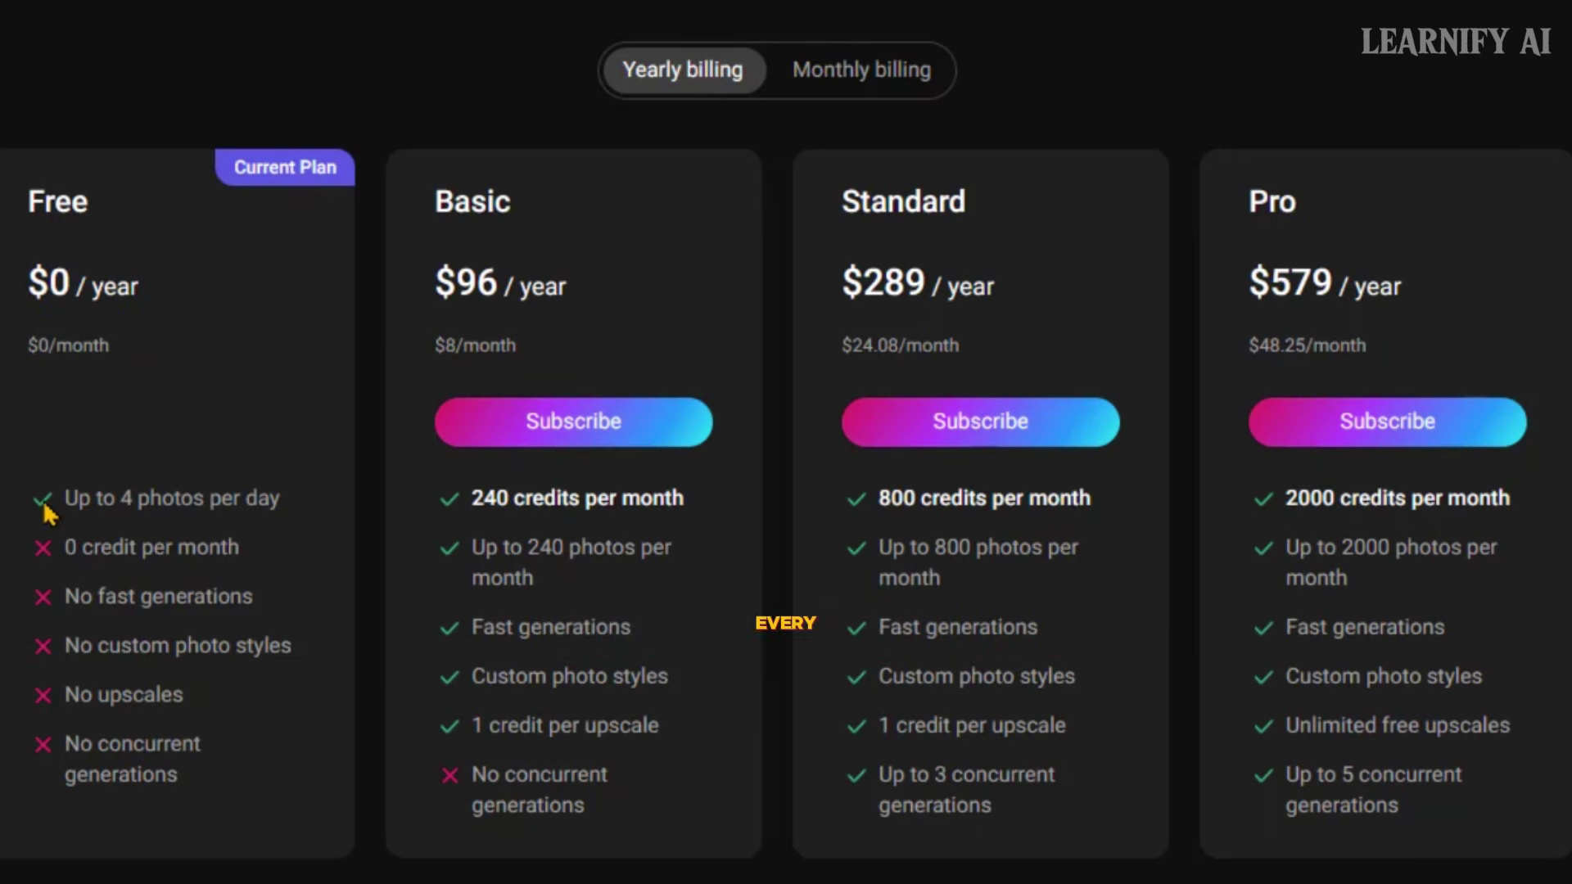
left_click_drag(81, 501, 301, 513)
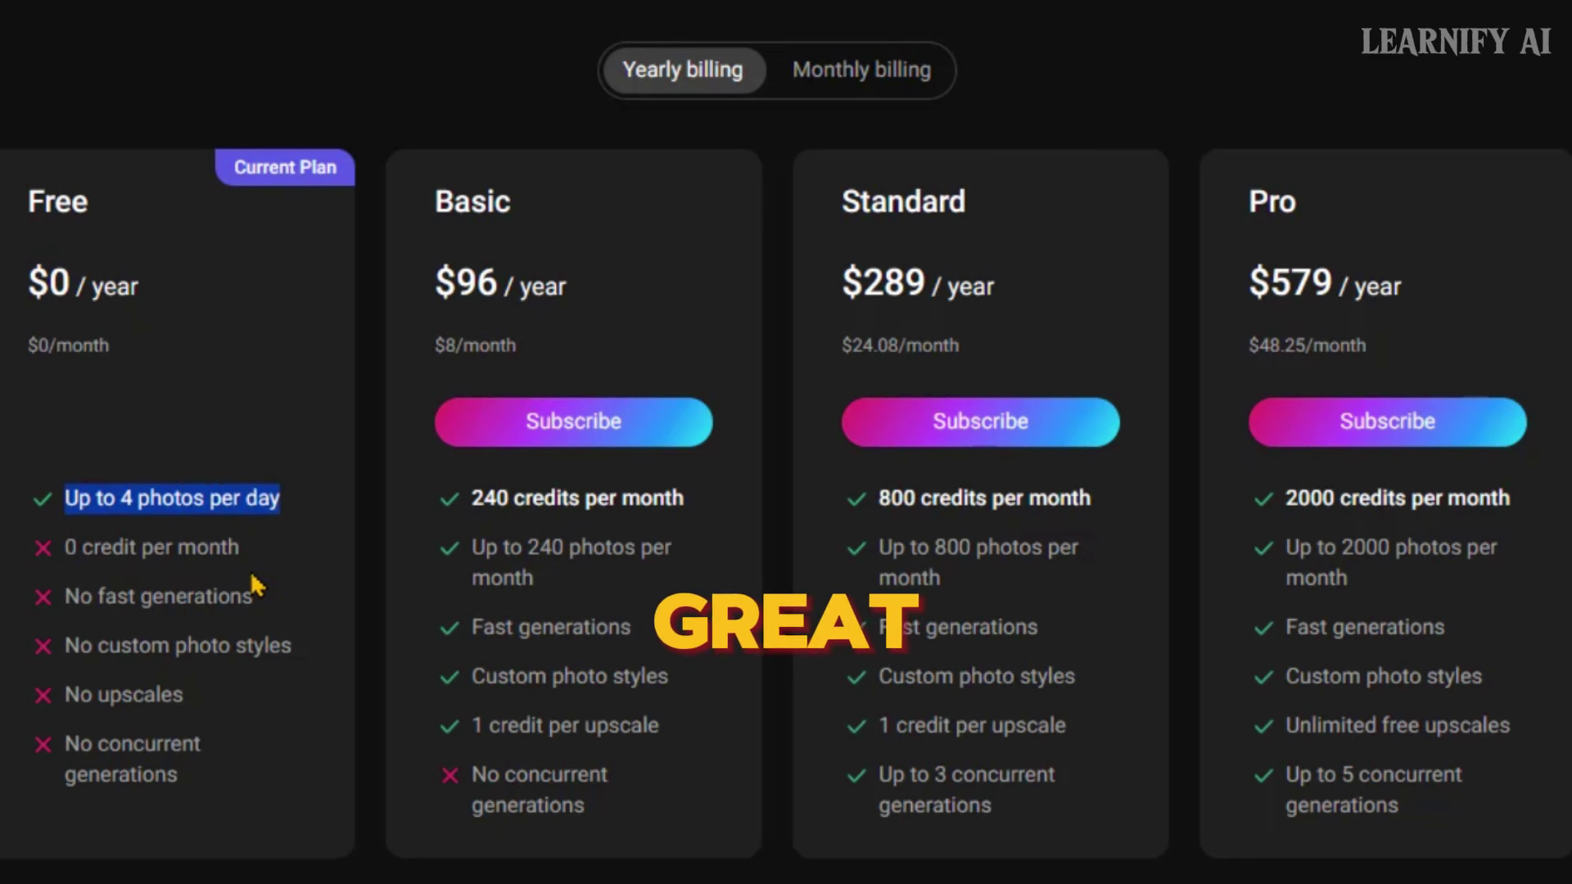
left_click(201, 599)
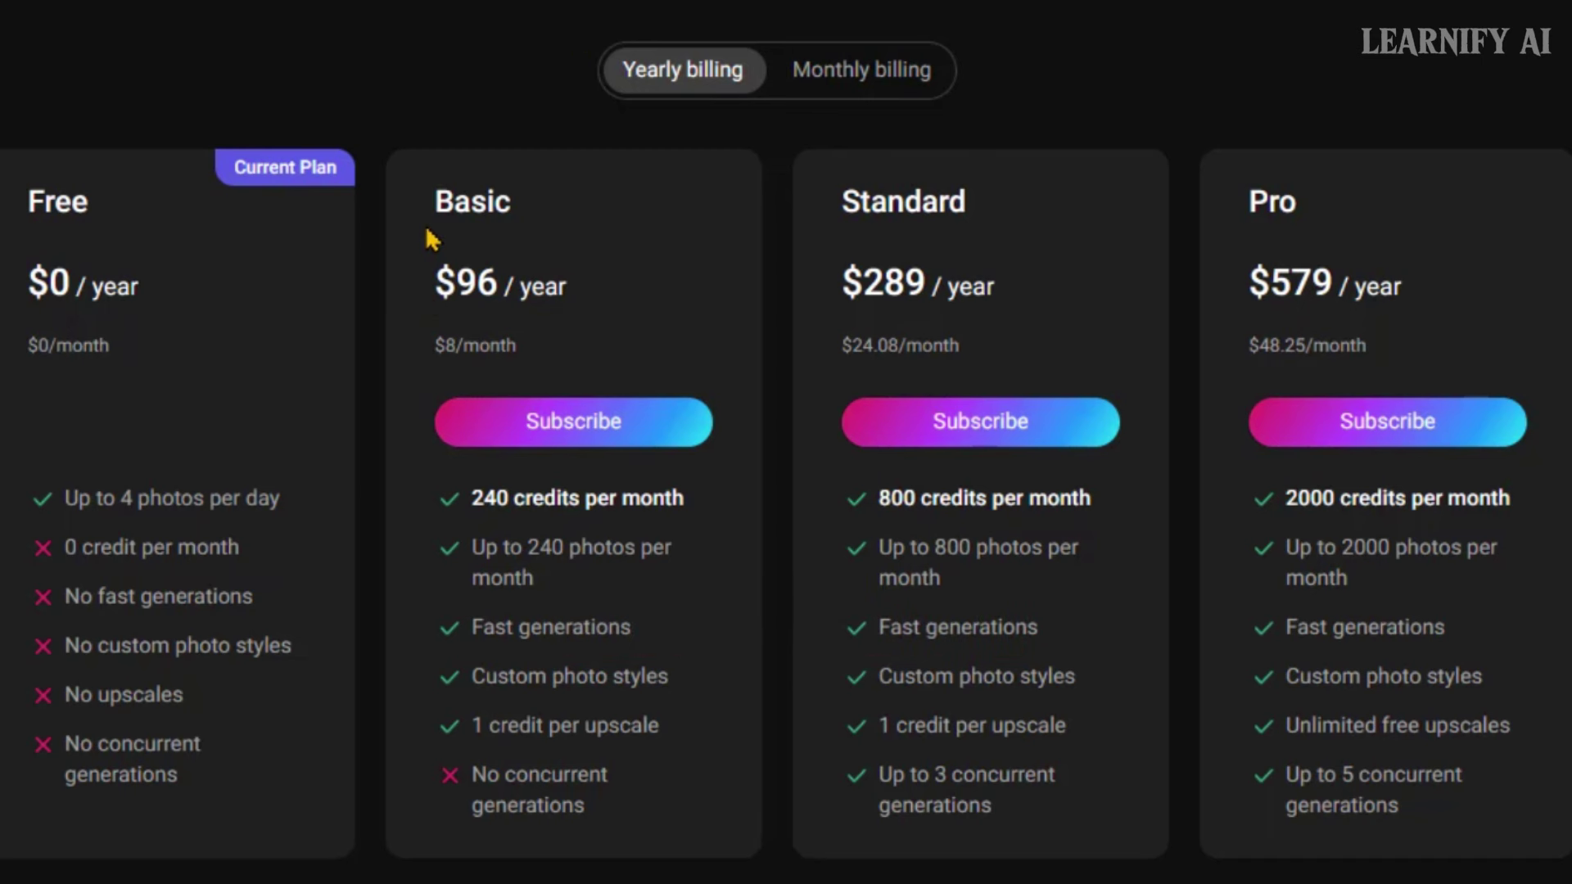
left_click_drag(430, 219, 551, 218)
left_click(561, 257)
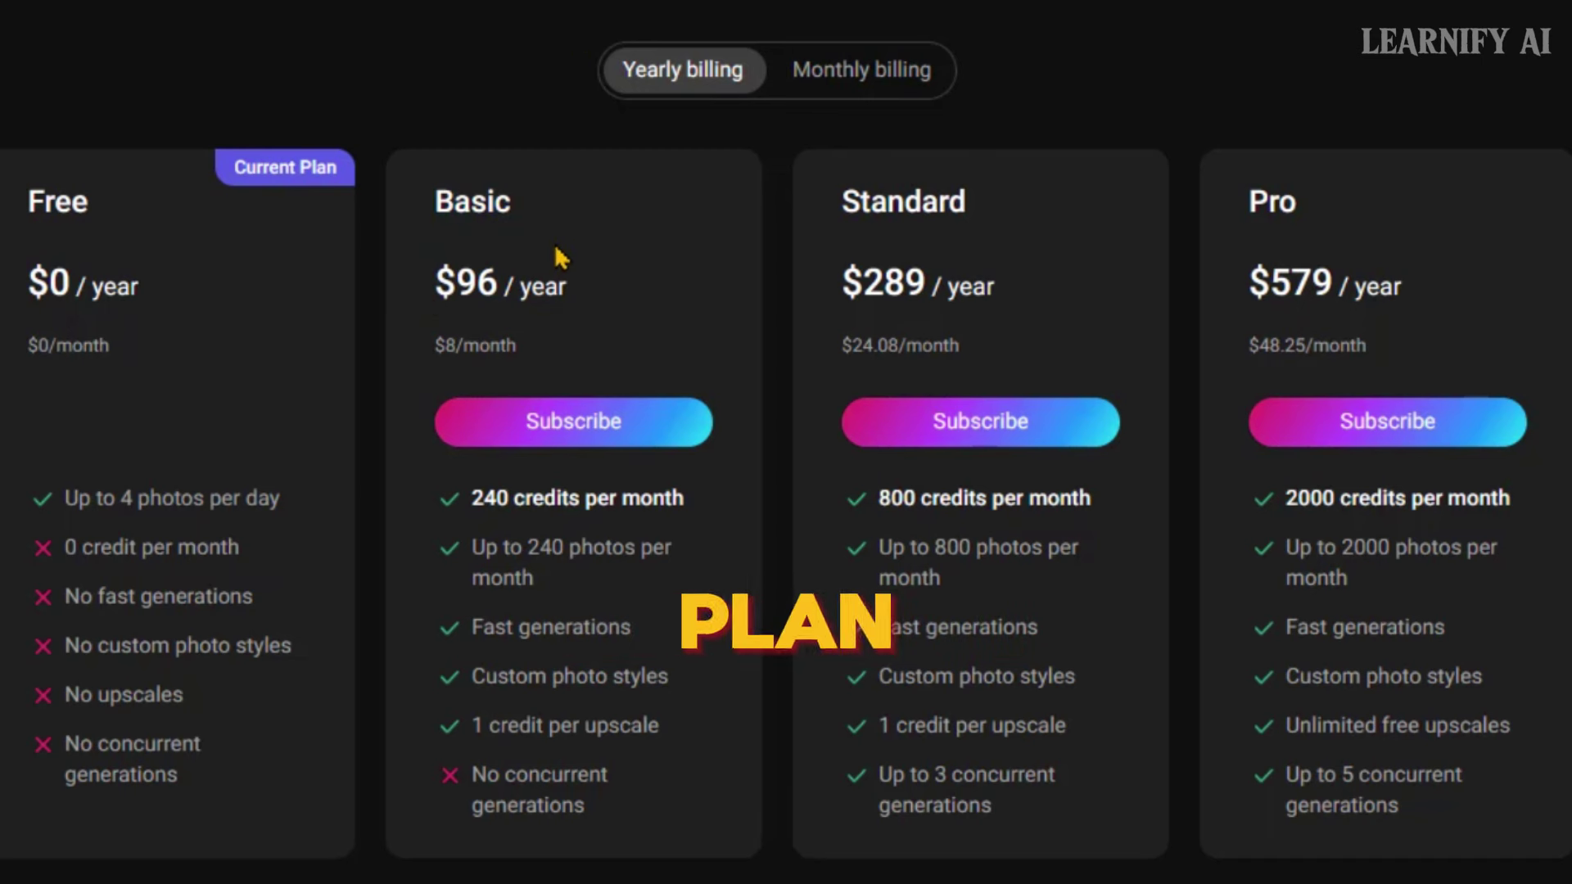
triple_click(470, 287)
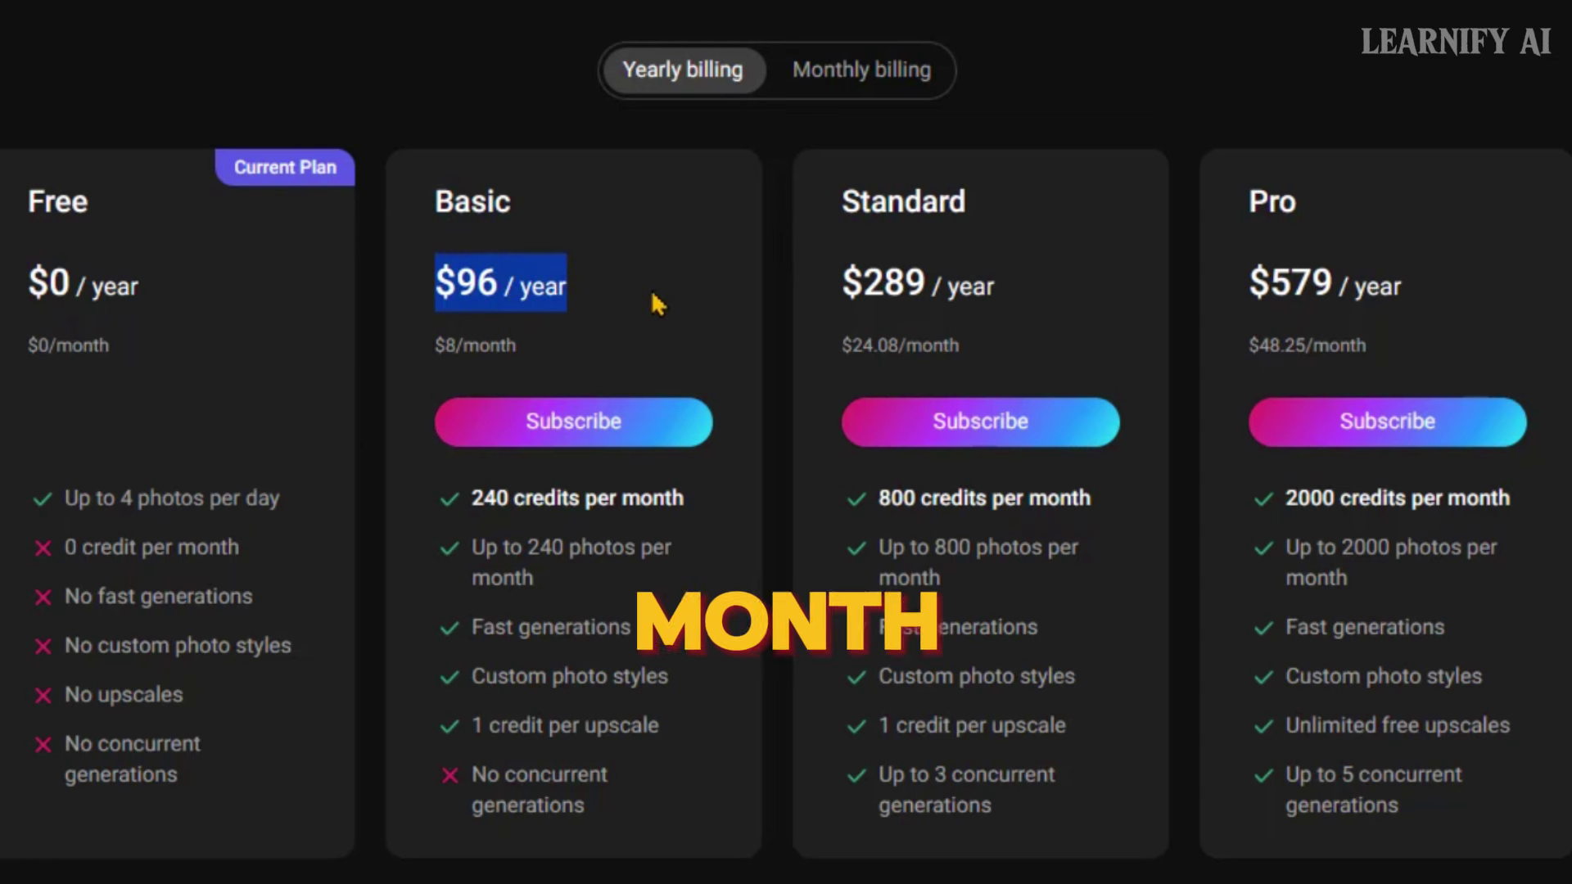
left_click(659, 304)
left_click_drag(442, 510, 721, 514)
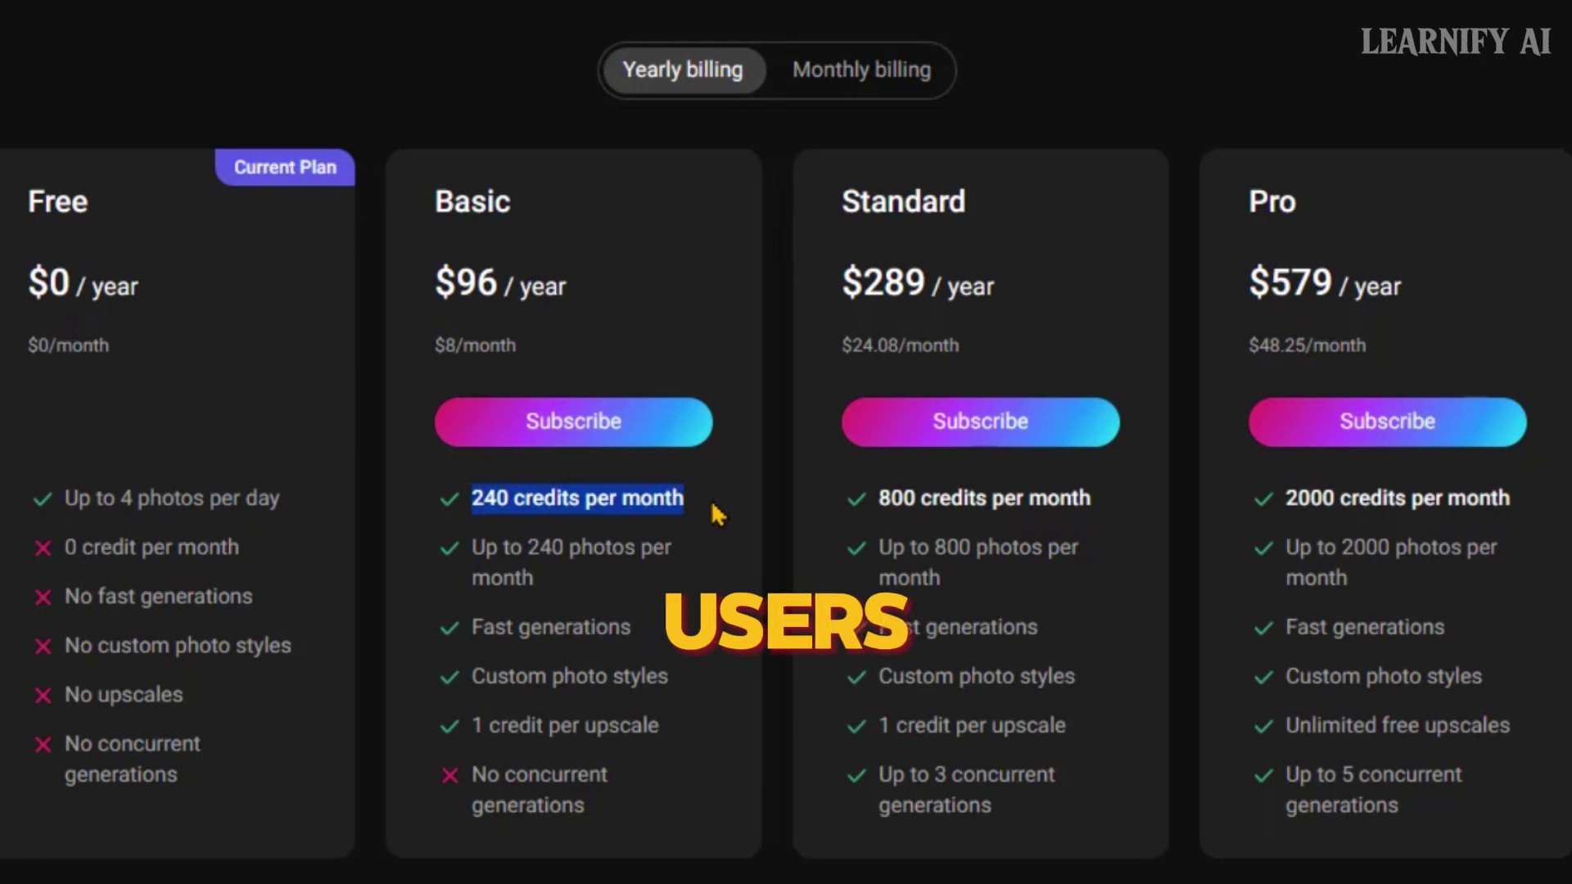
left_click(718, 515)
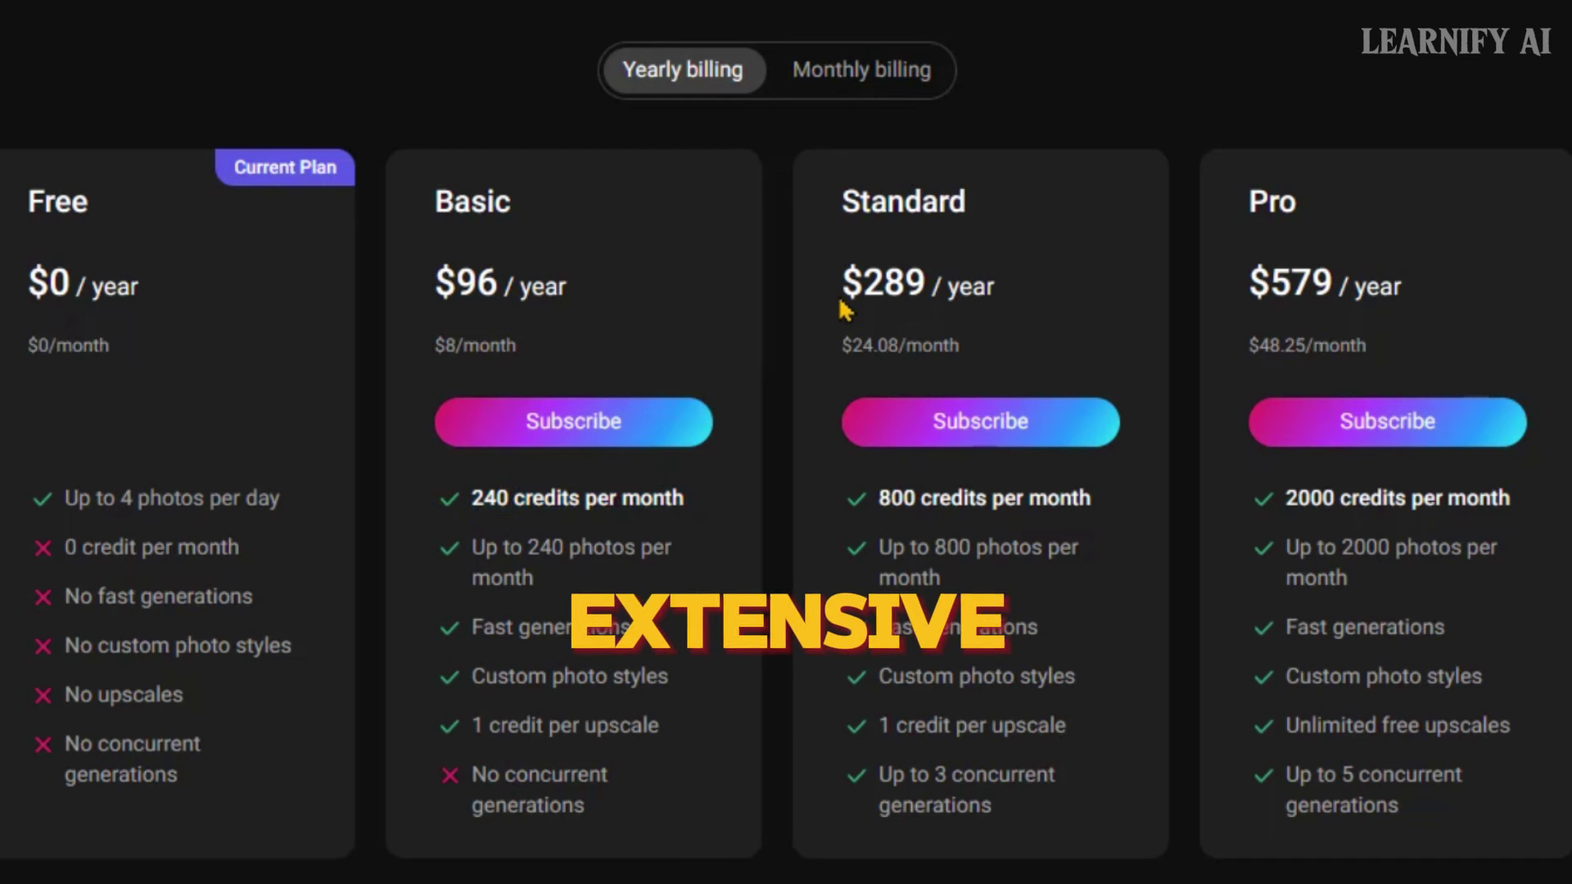
Highlight Standard's $289/year and 800 monthly credits, and Pro's $579/year price and feature list
left_click_drag(849, 209, 1000, 232)
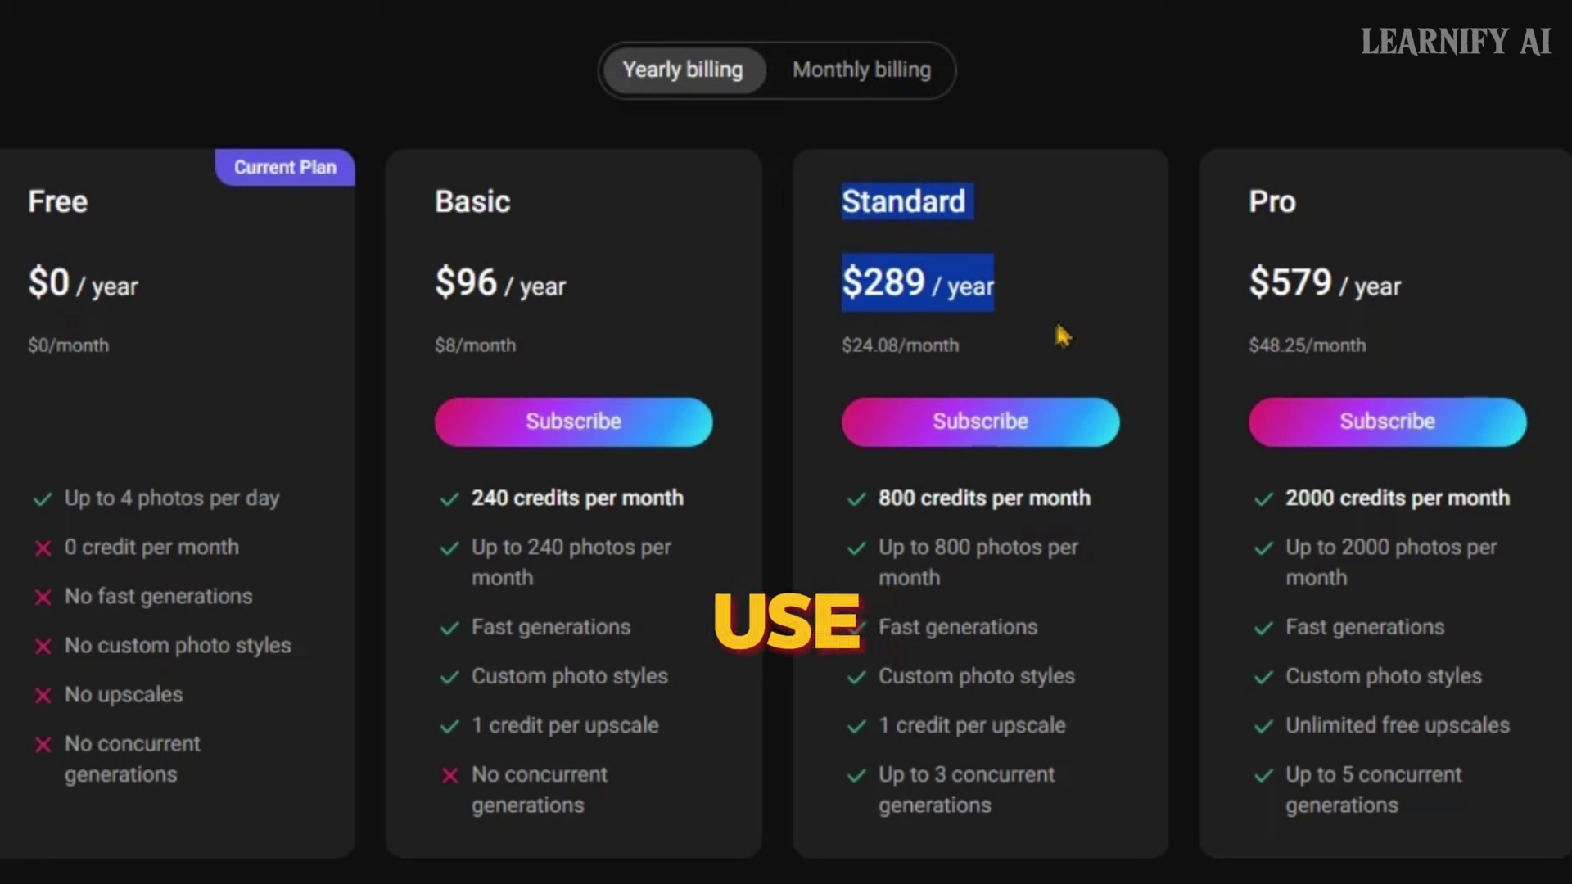
left_click_drag(850, 515, 1106, 517)
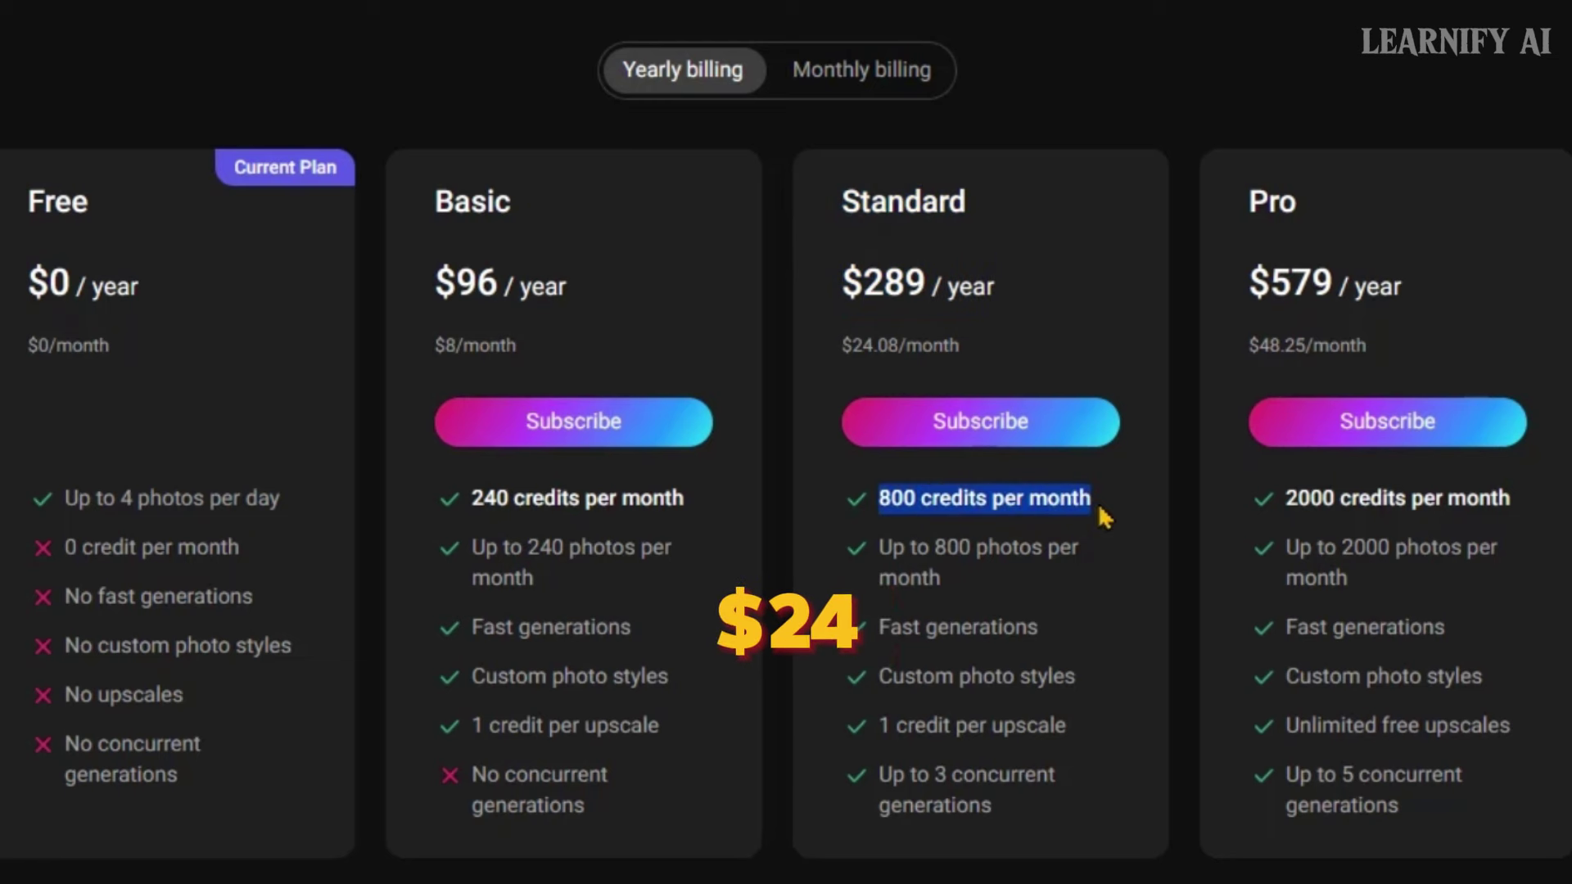
left_click(1100, 569)
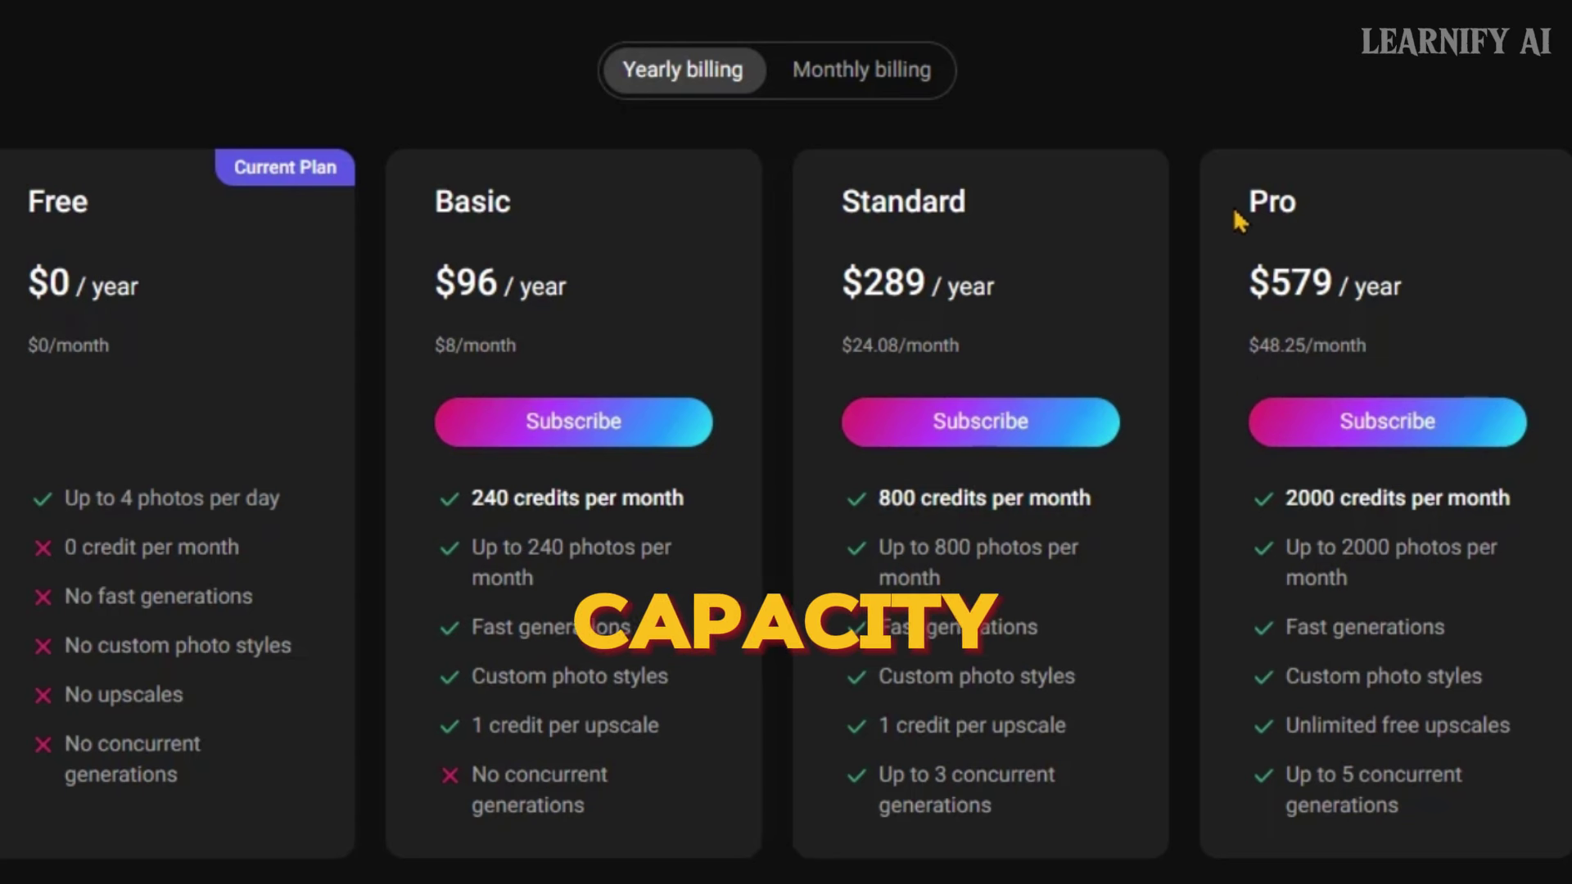
left_click_drag(1253, 196, 1327, 223)
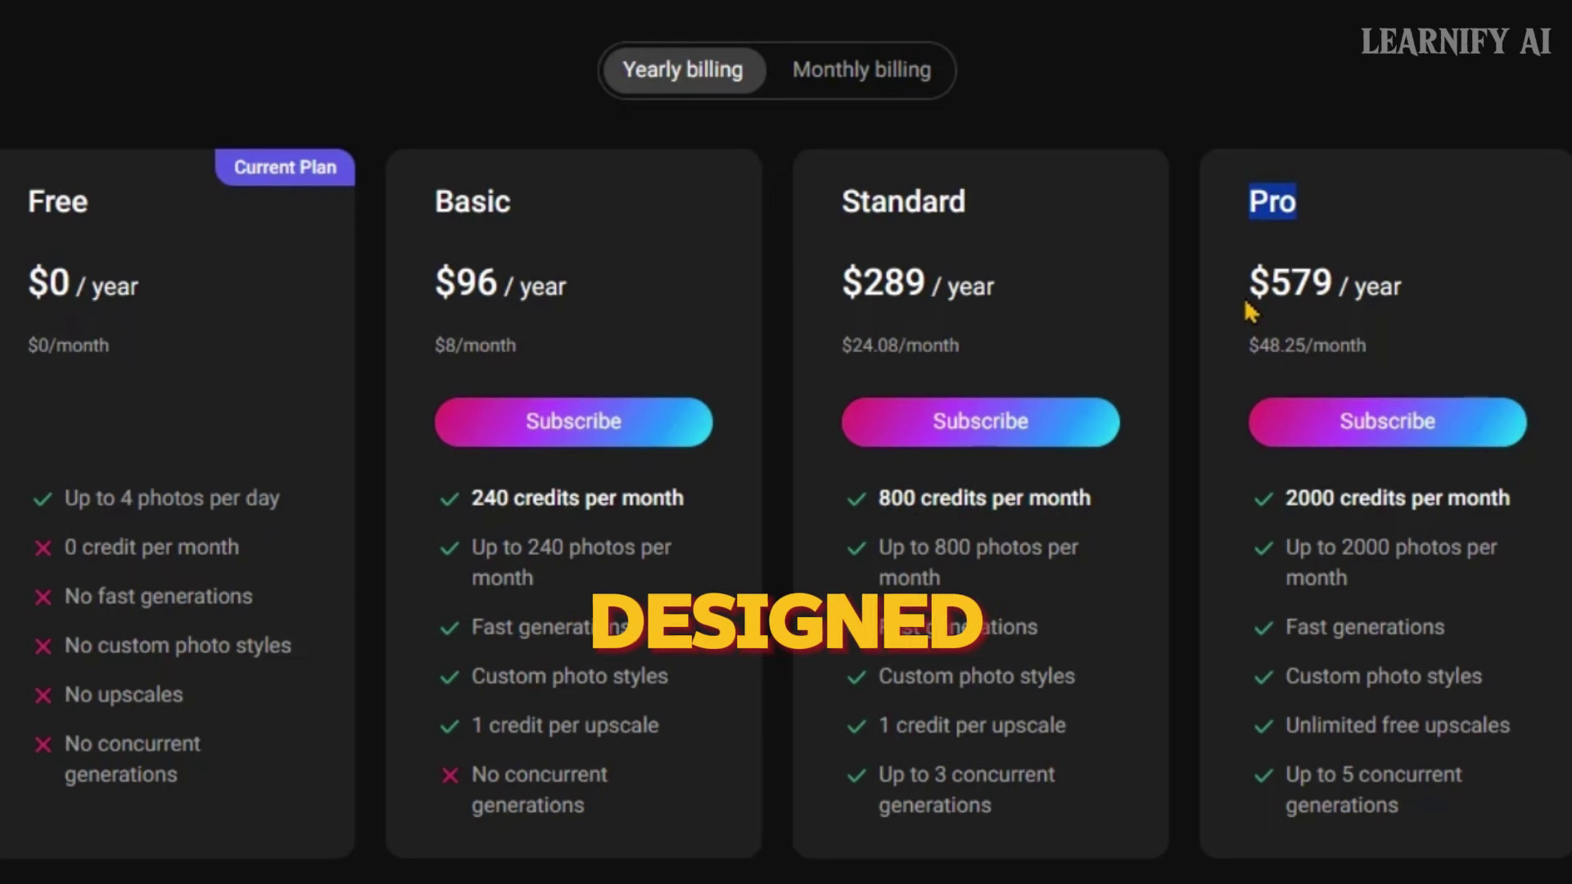
left_click_drag(1248, 313, 1348, 309)
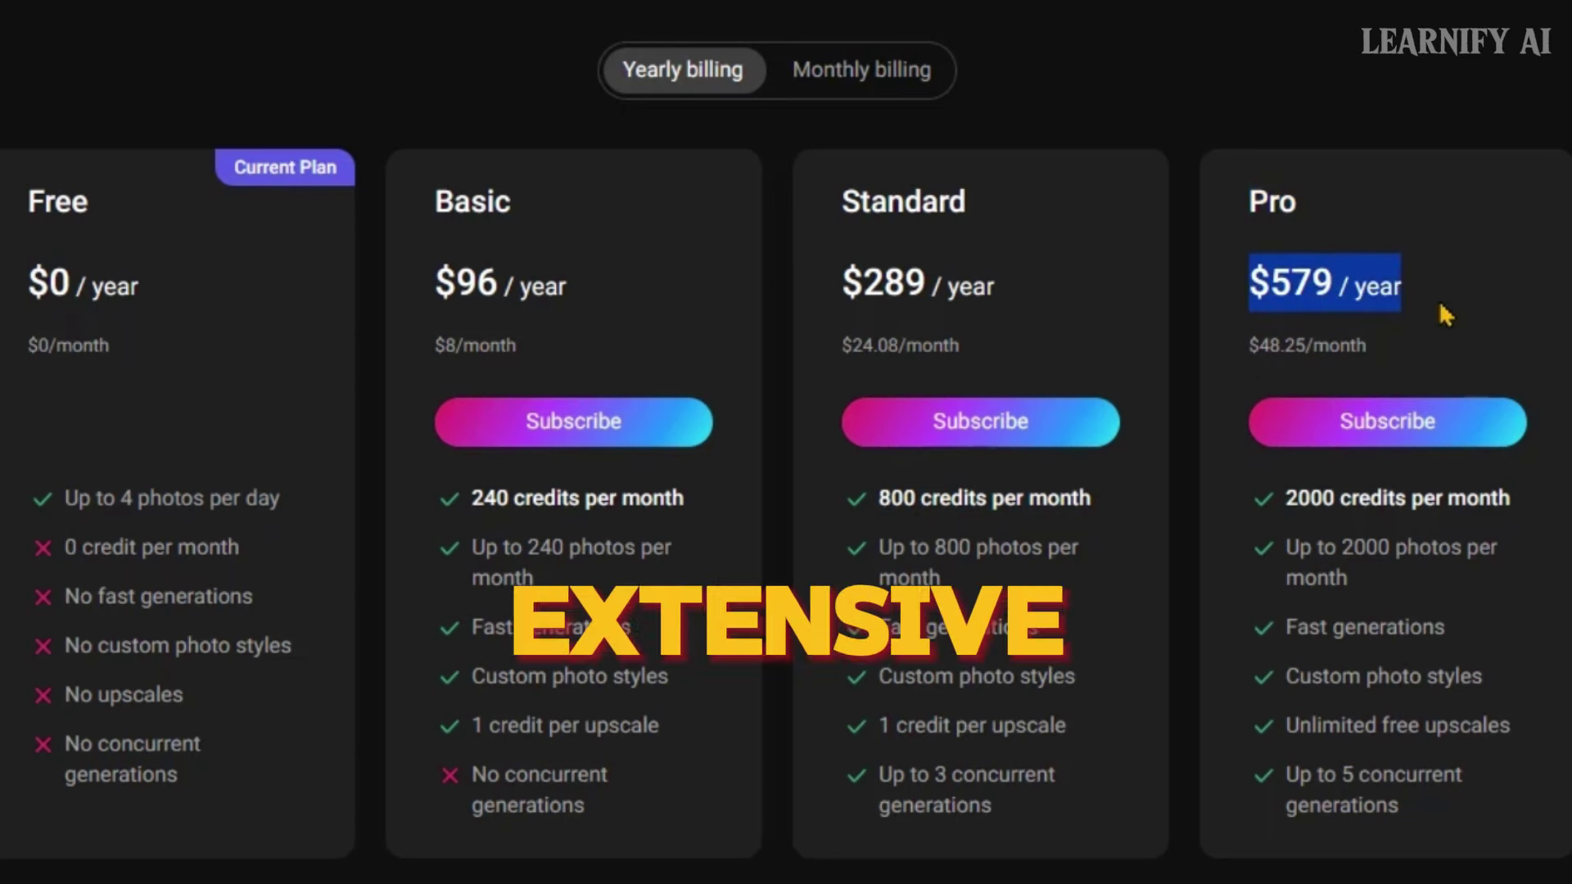
left_click_drag(1278, 501, 1512, 812)
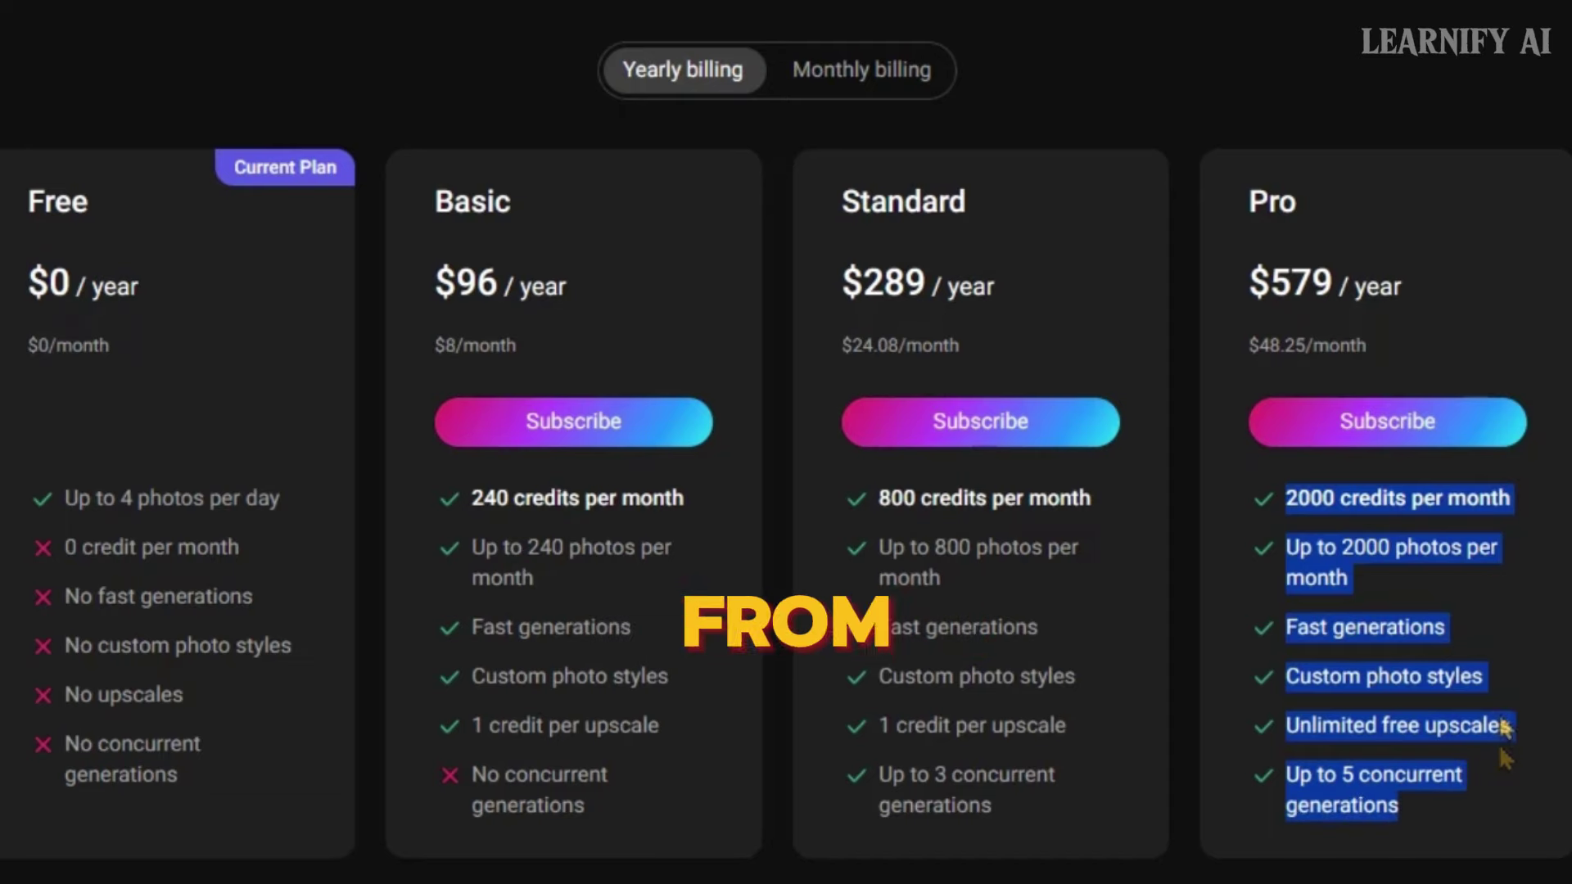
Highlight the Standard plan's $289/year price and 800 credits per month once more
left_click_drag(842, 203, 939, 214)
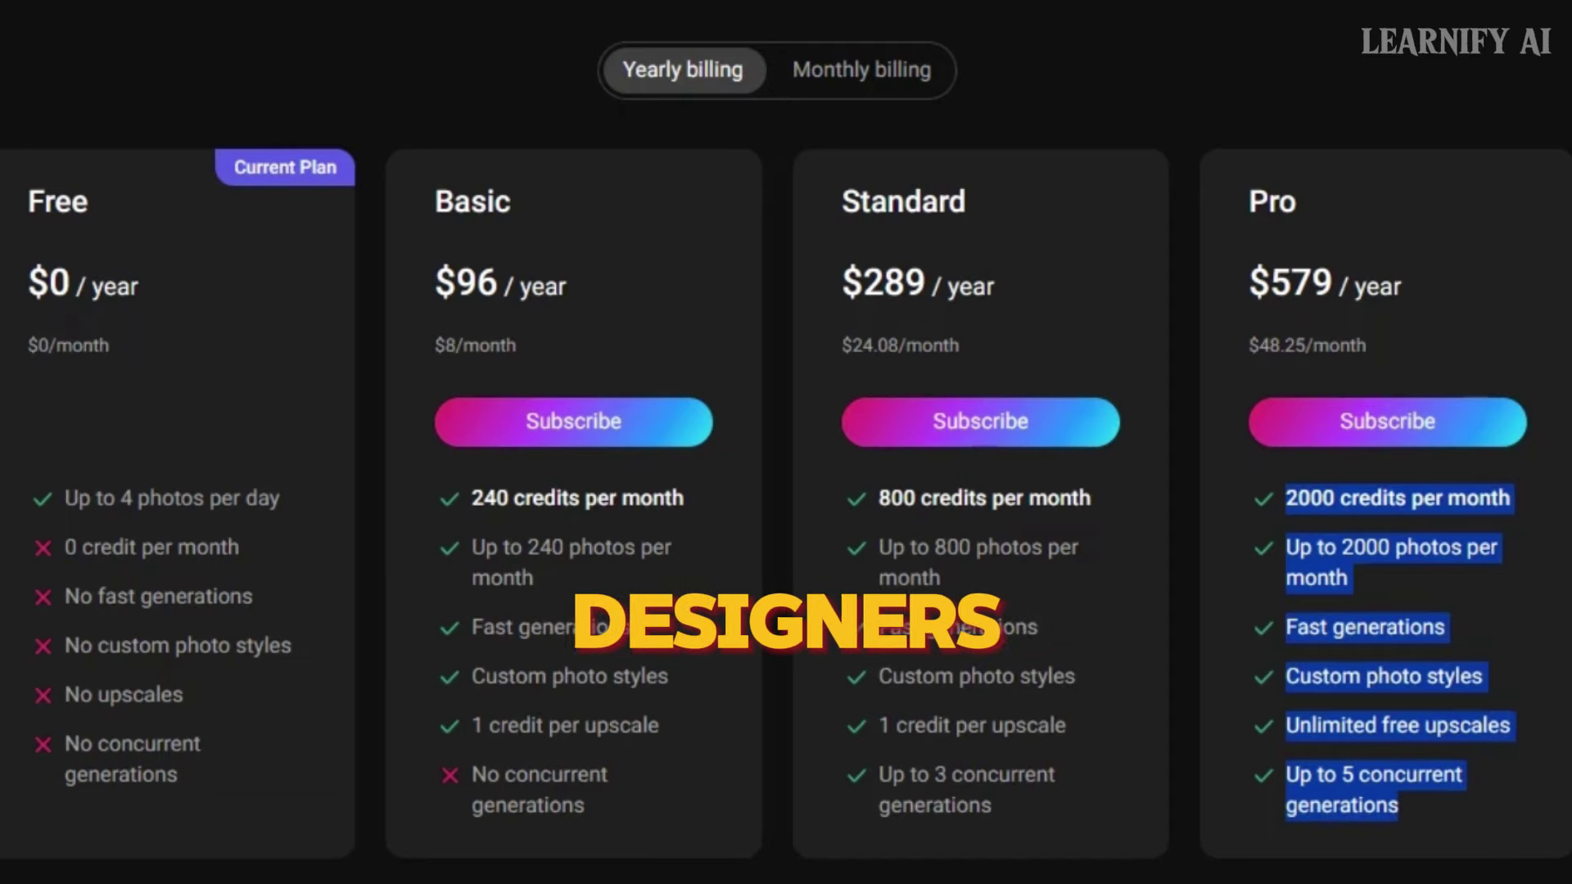
left_click_drag(659, 172, 799, 187)
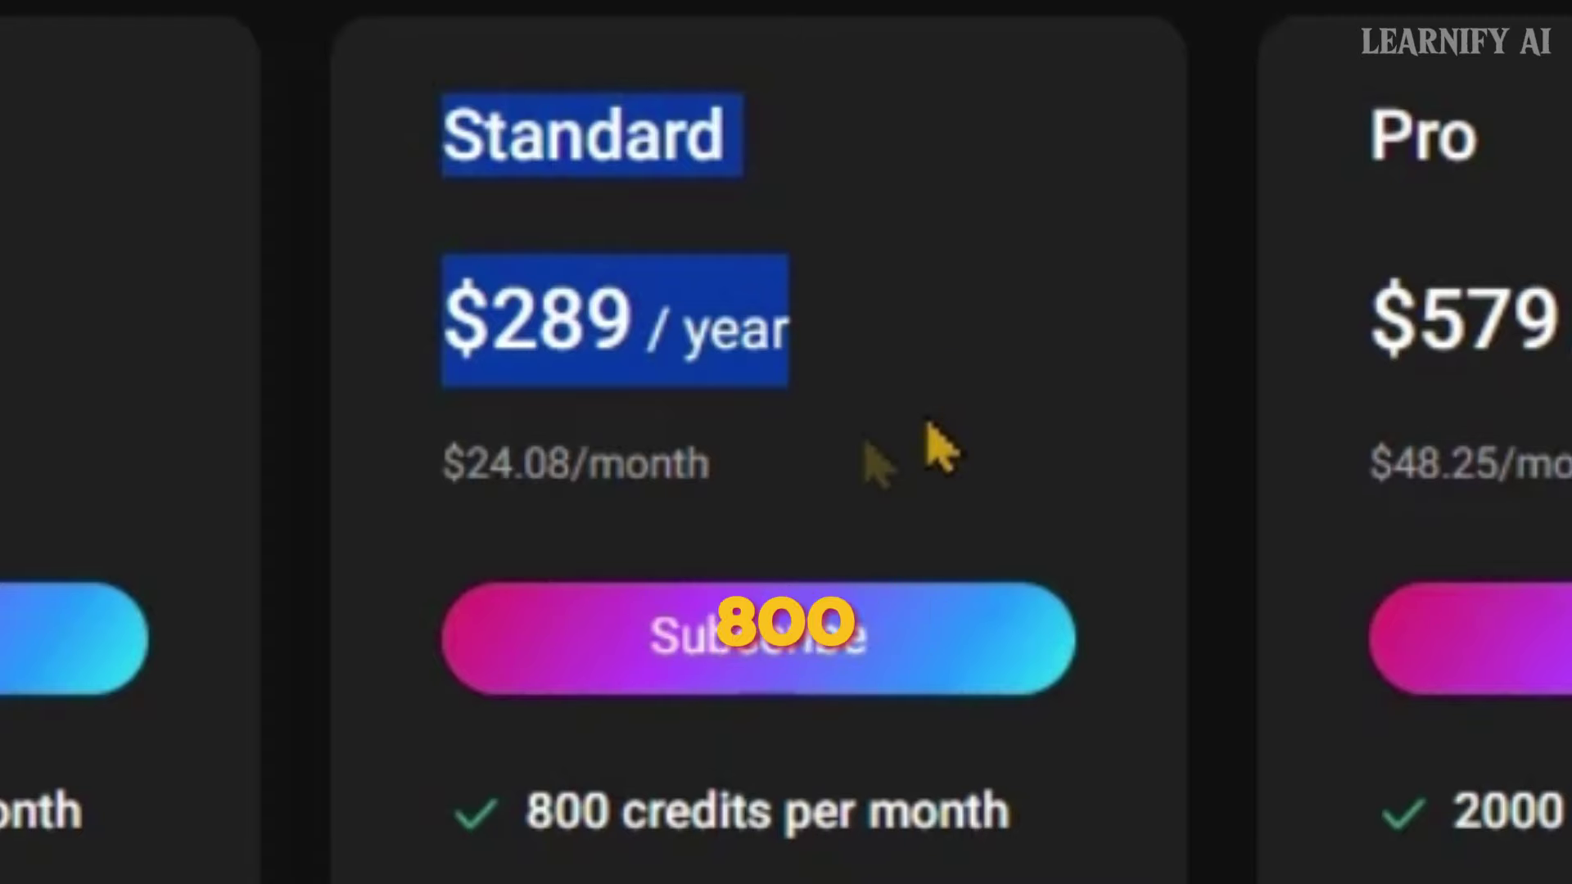
left_click_drag(459, 848, 578, 819)
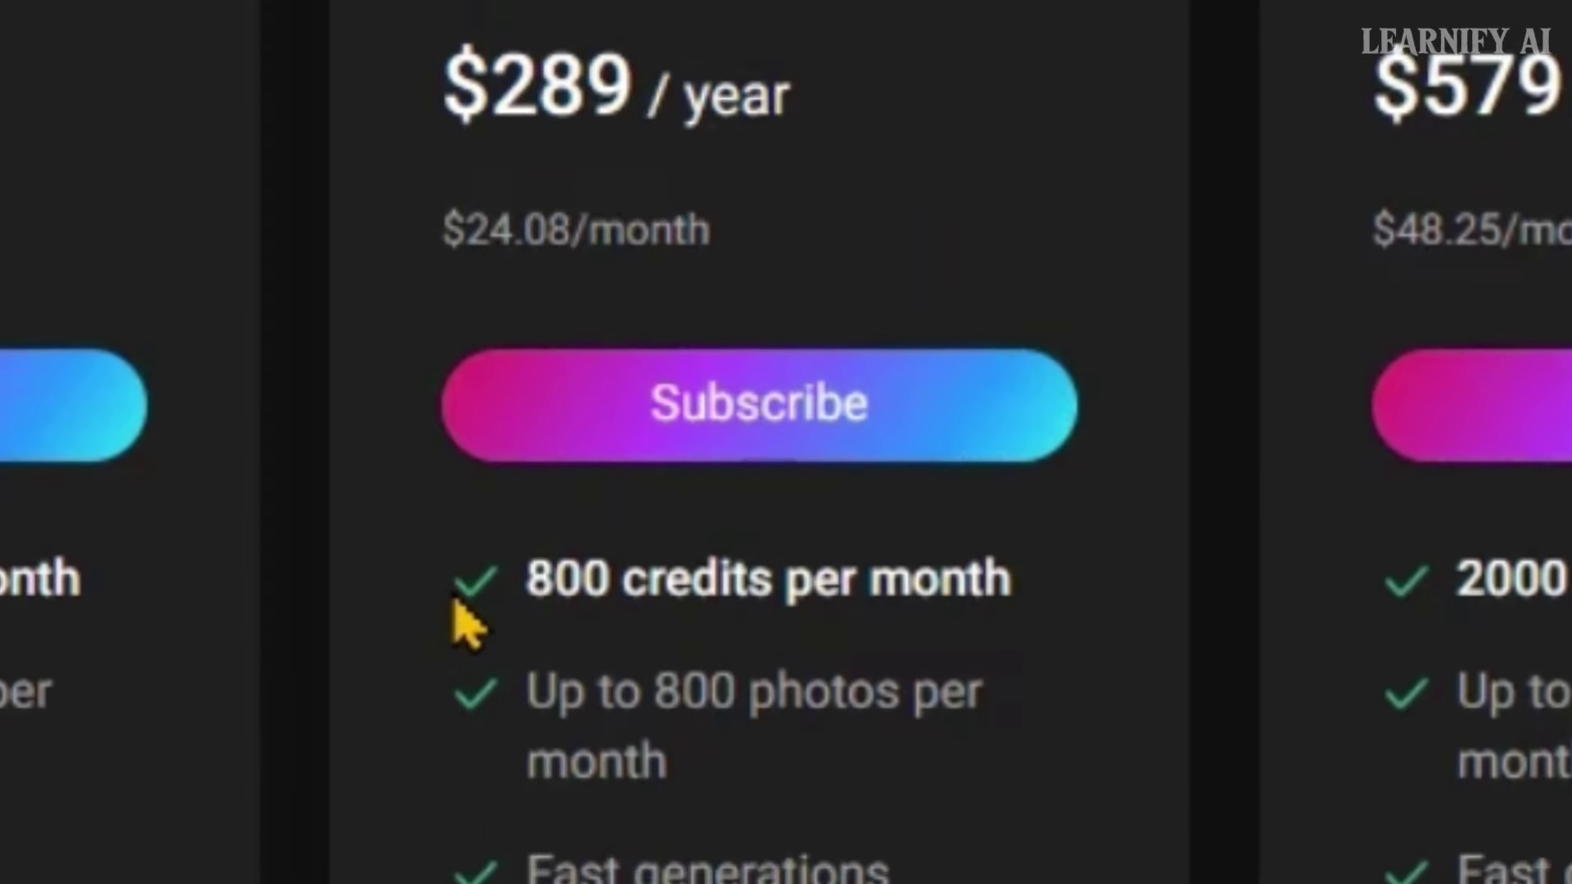
left_click_drag(578, 491, 1018, 491)
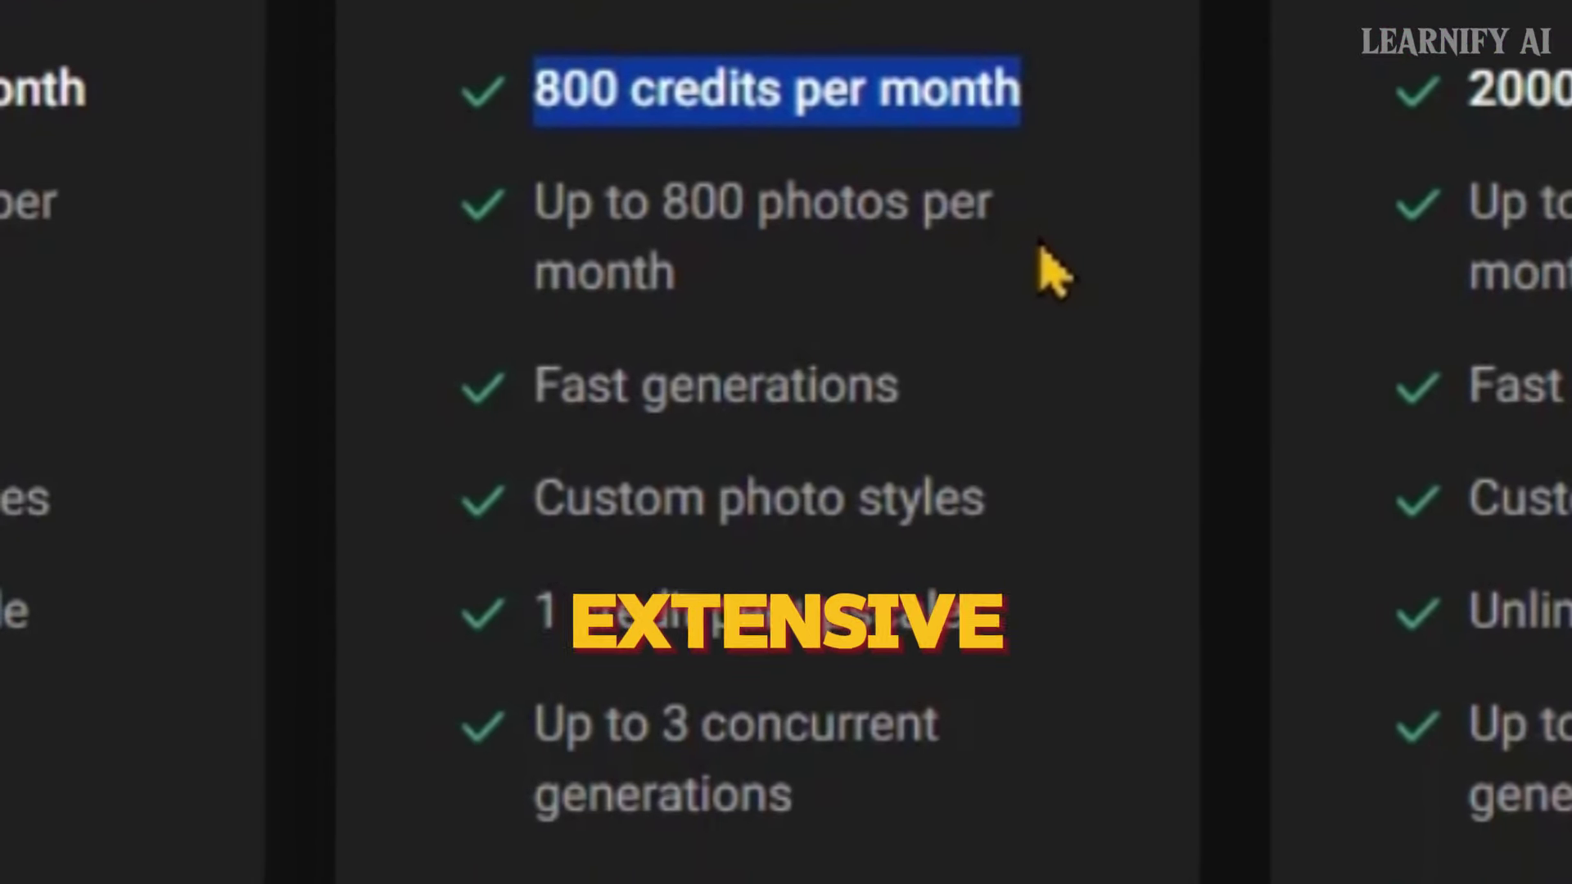
left_click(1056, 379)
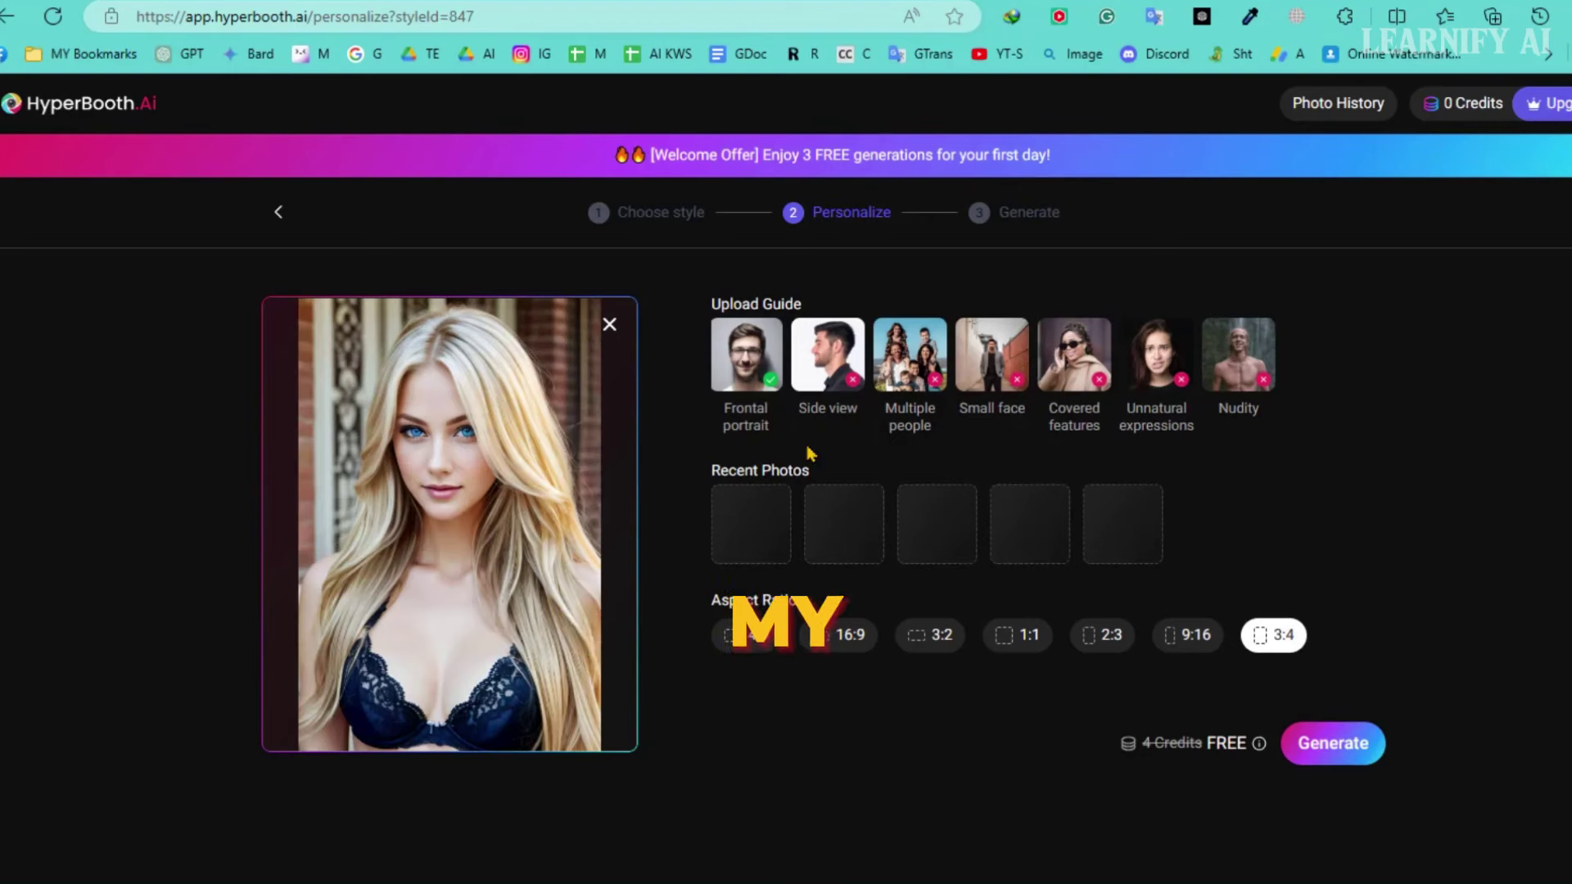
Change the aspect ratio from 1:1 to 3:2 and generate photos of the uploaded portrait
left_click(1015, 635)
left_click(932, 635)
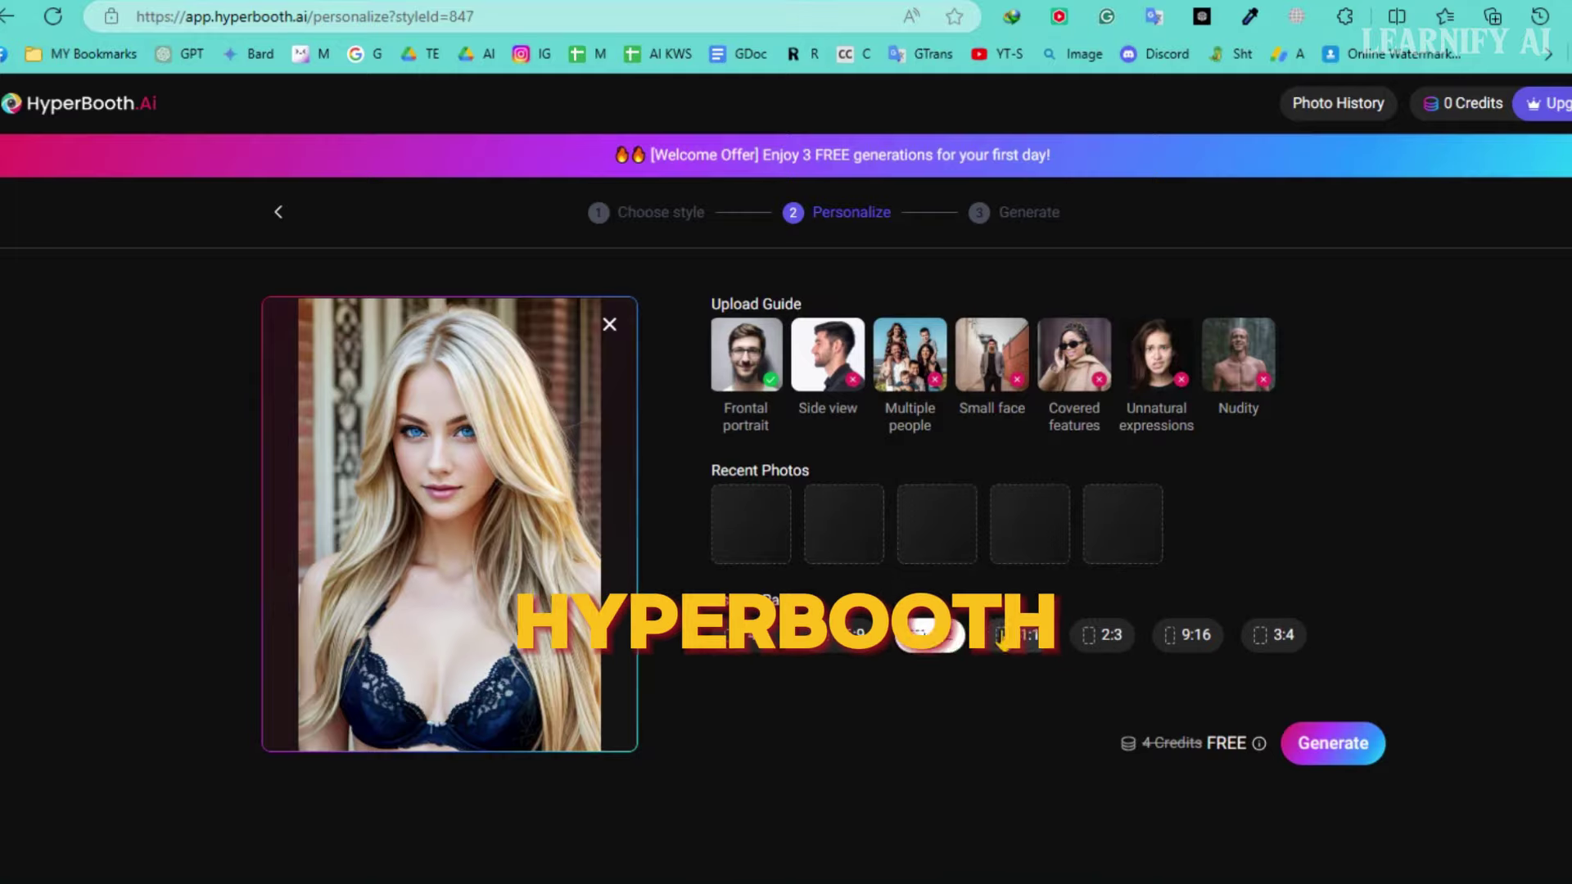
left_click(1335, 745)
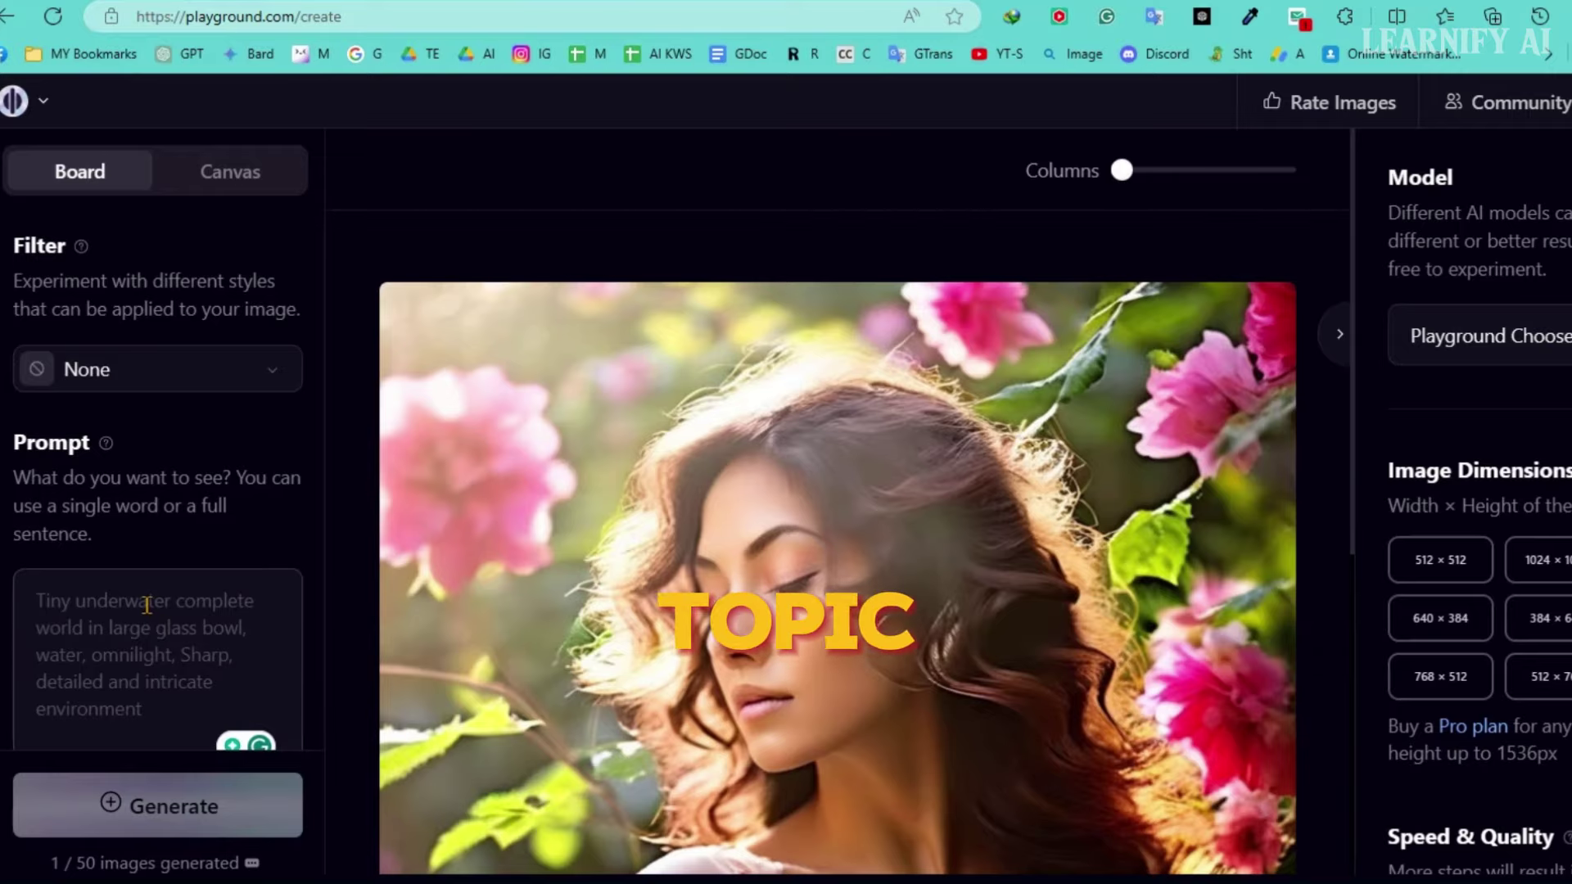
Paste the graceful-lady sunlit flower-garden prompt into Playground's prompt box and check the Image to Image settings
left_click(146, 605)
key("ctrl+v")
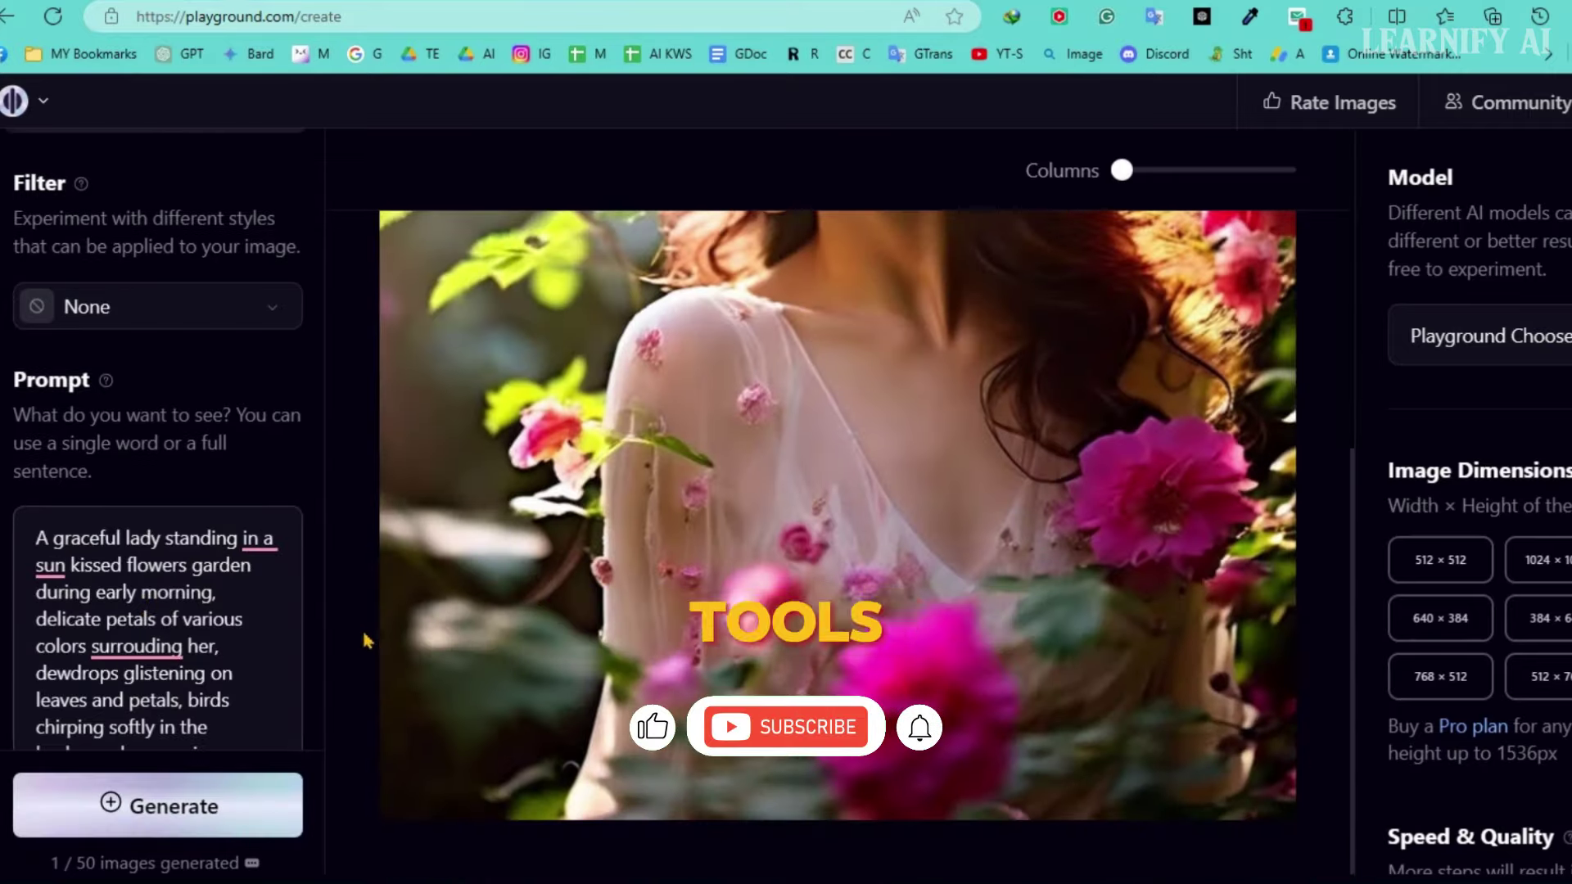
scroll(240, 669, "down", 15)
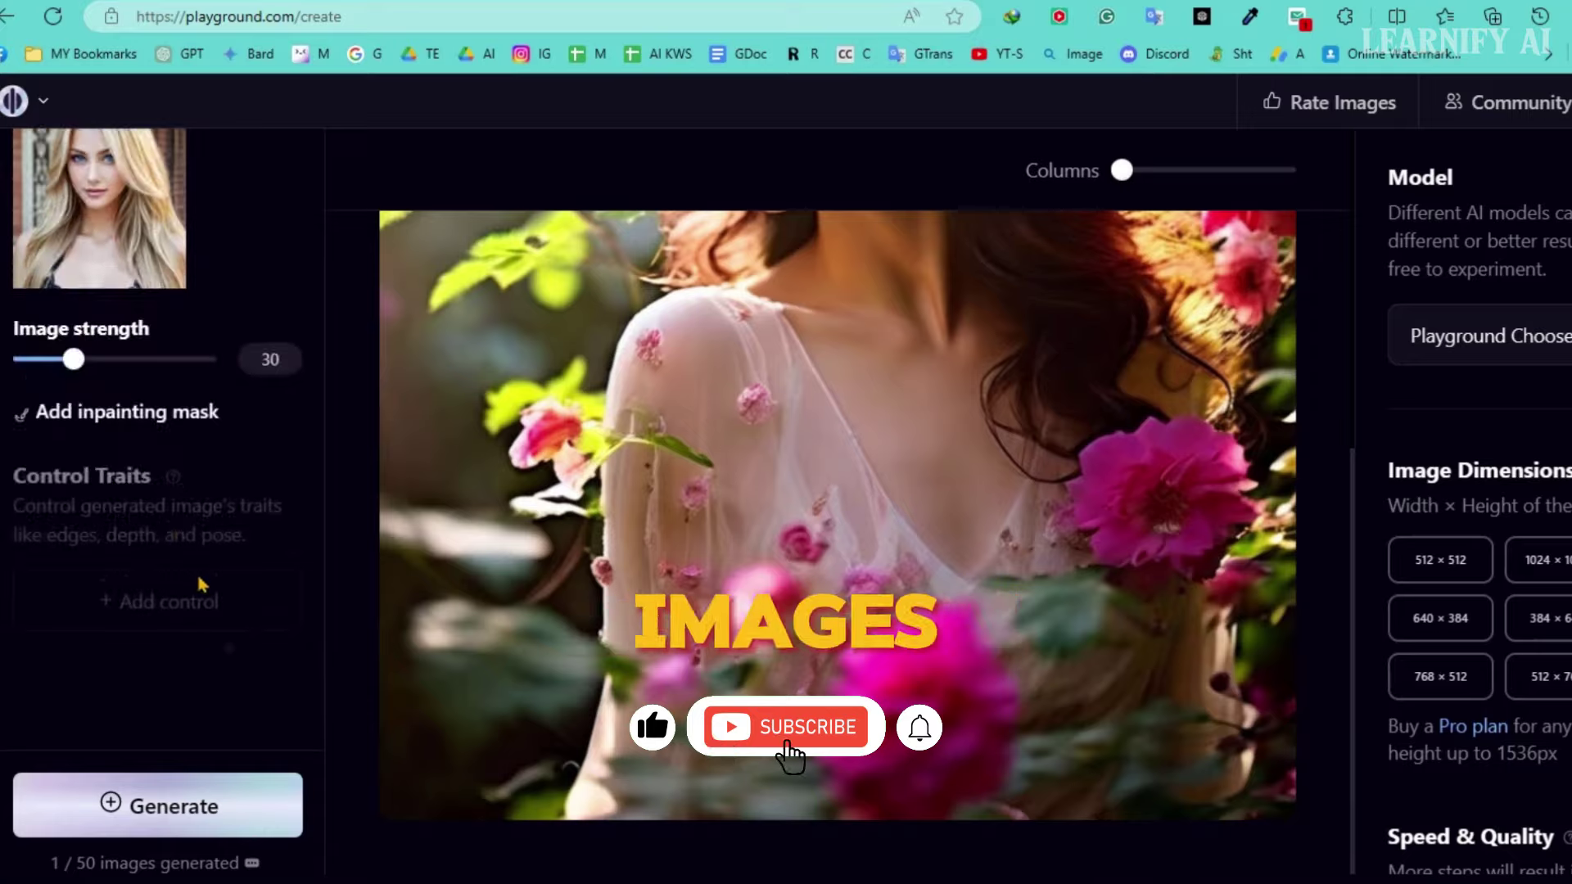
scroll(109, 465, "up", 3)
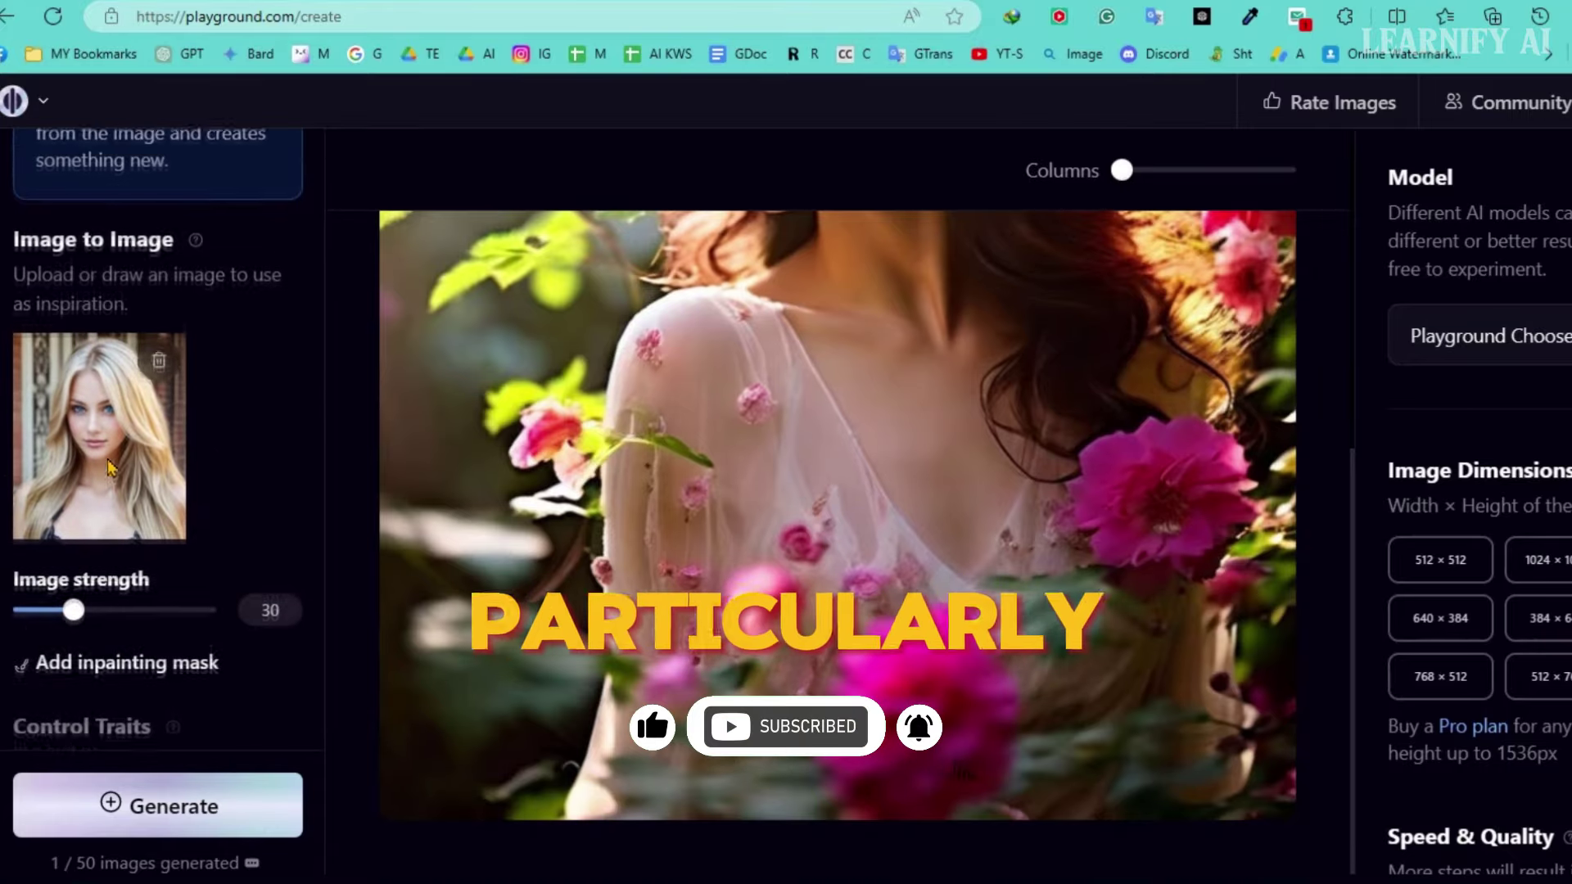